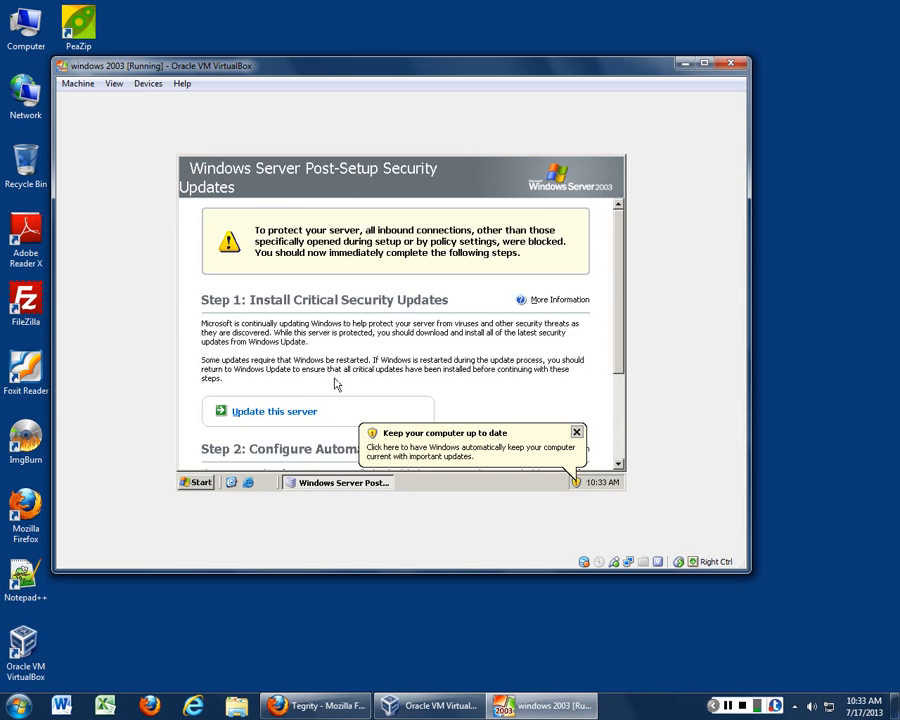
- Finish the post-setup security updates page, allowing inbound connections, and close the Manage Your Server window
scroll(336, 382, "down", 3)
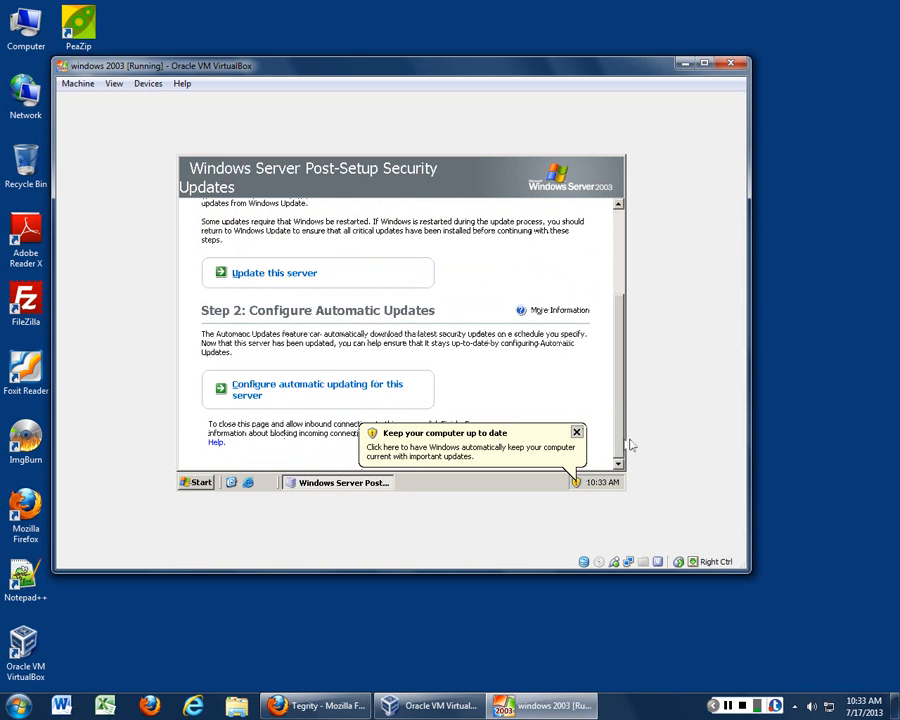
left_click(576, 433)
left_click(556, 440)
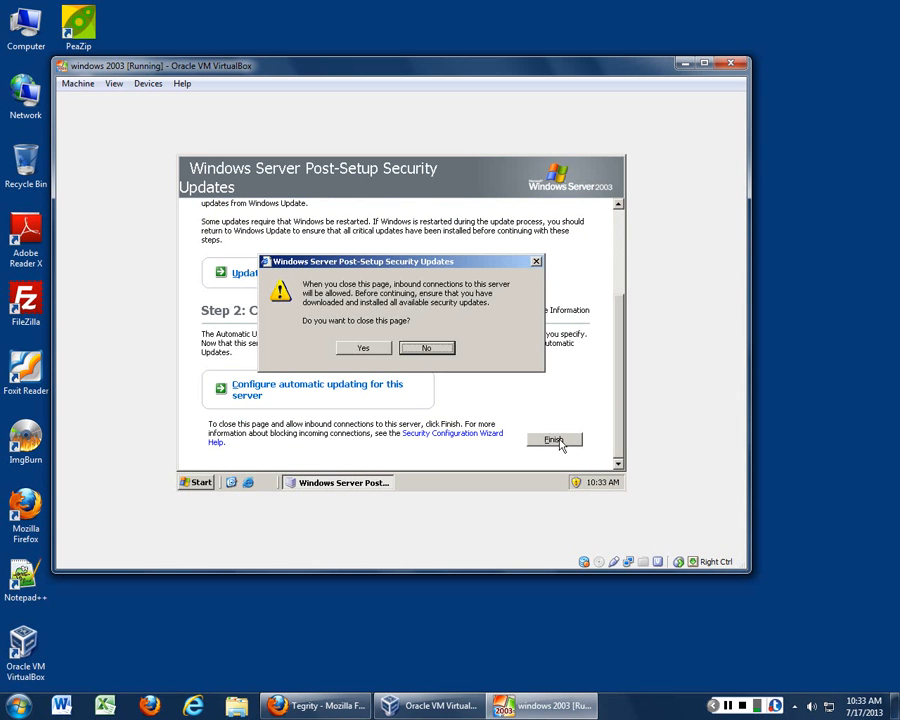
left_click(364, 348)
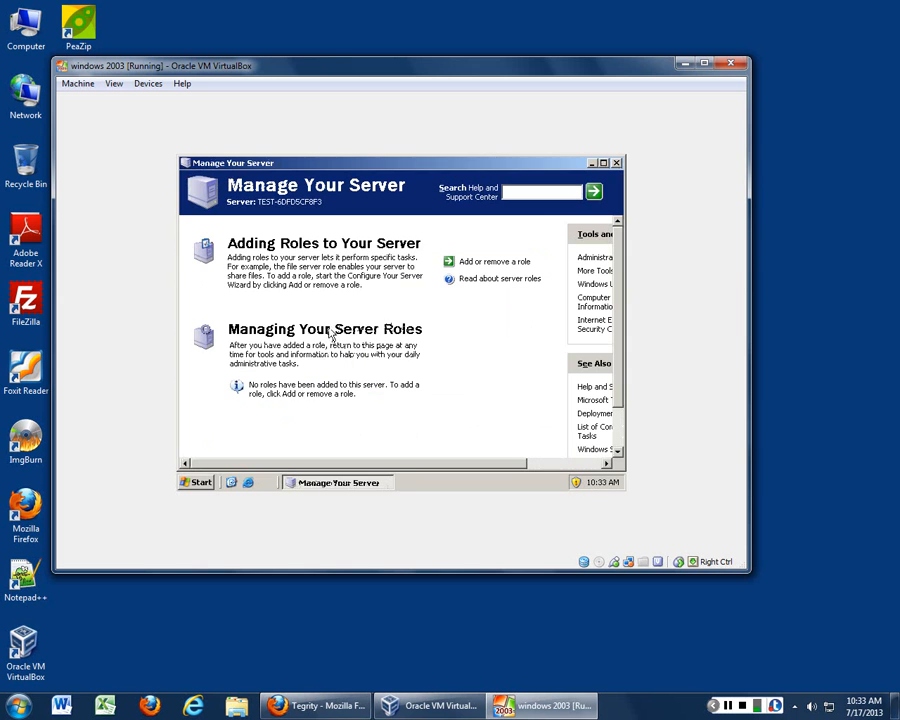
left_click(617, 163)
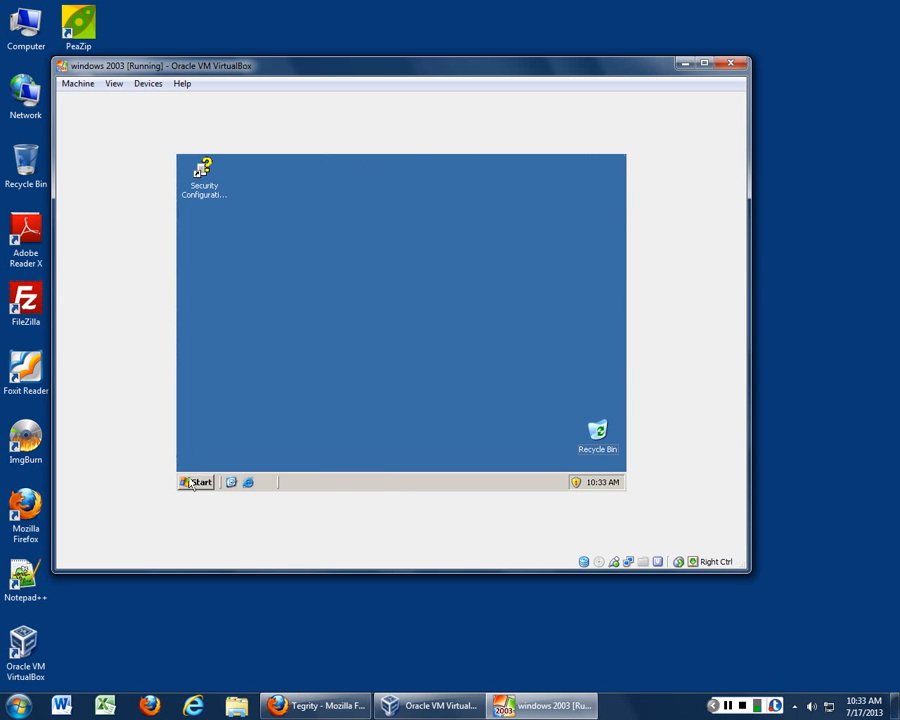
- Set the virtual machine's screen resolution to 1024 by 768 pixels, and place the Recycle Bin beneath the Security Configuration shortcut
right_click(301, 348)
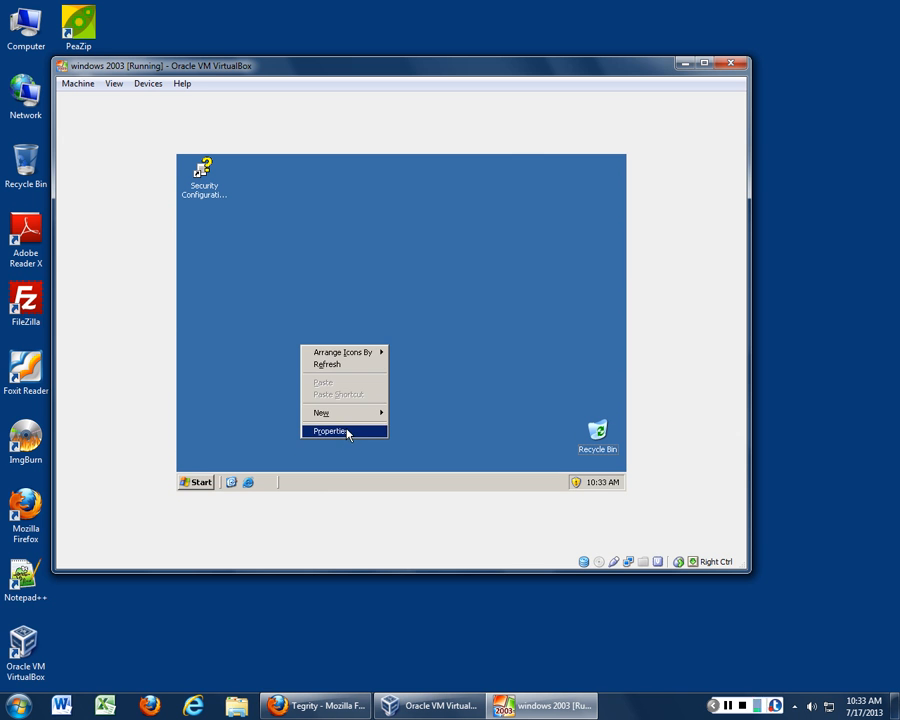
left_click(347, 431)
left_click(406, 182)
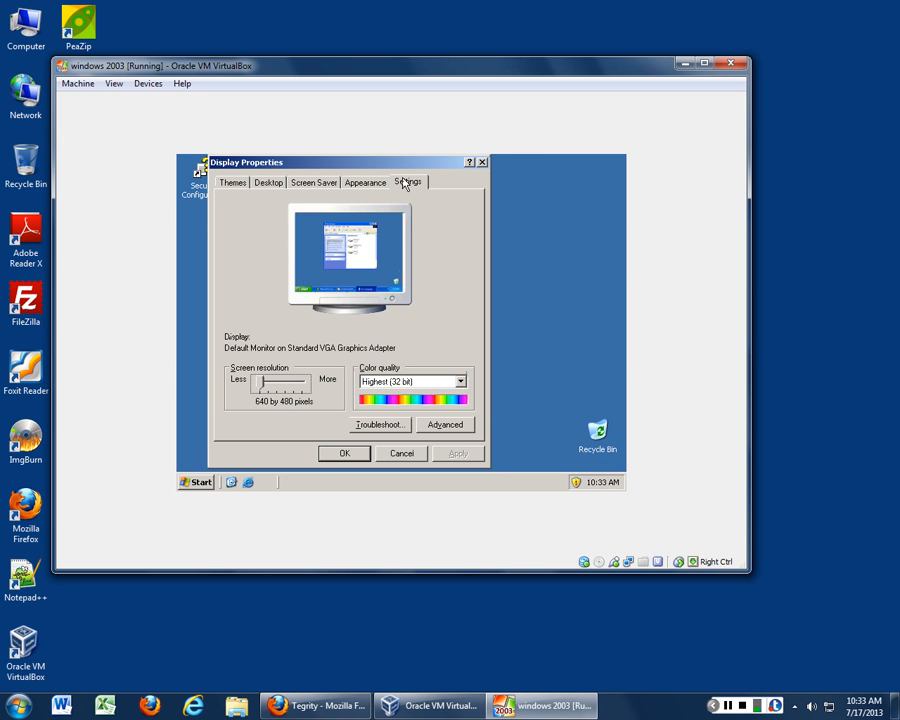
mouse_move(264, 385)
left_mouse_down()
mouse_move(295, 388)
mouse_move(279, 388)
left_mouse_up()
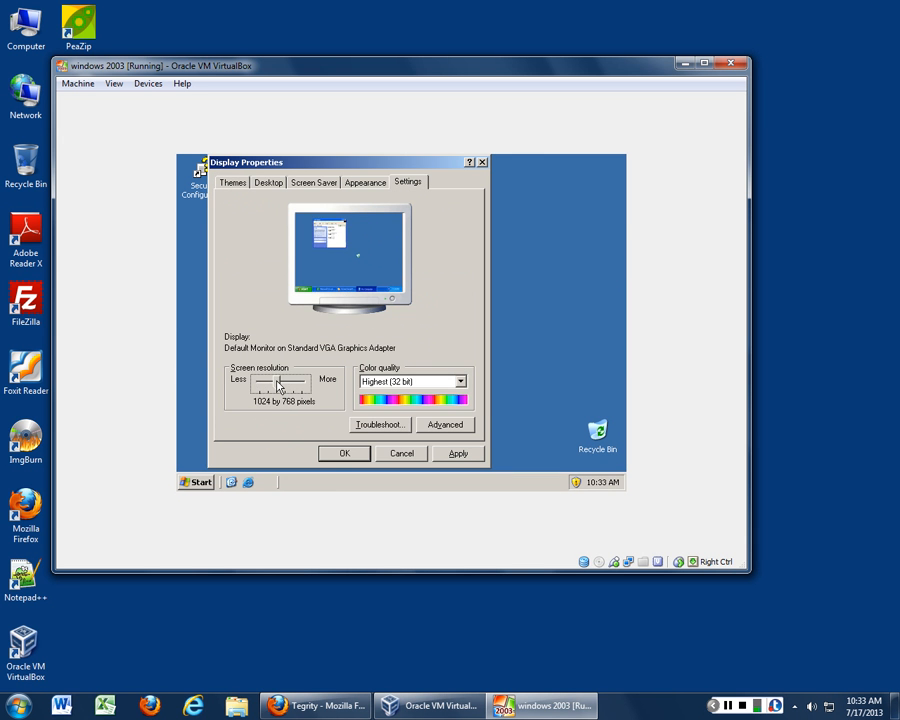
left_click(476, 455)
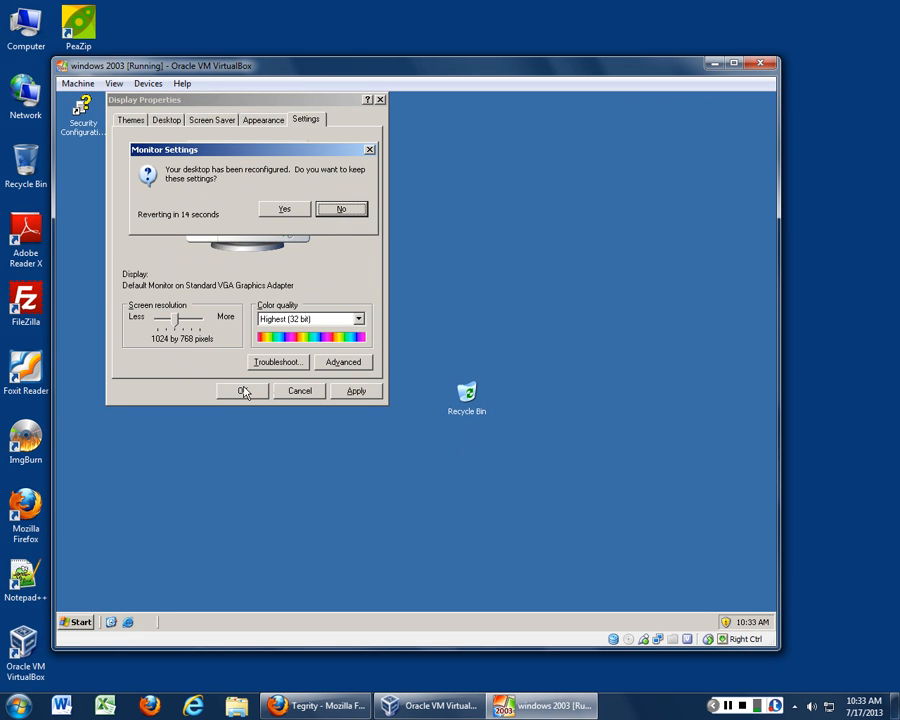
left_click(284, 212)
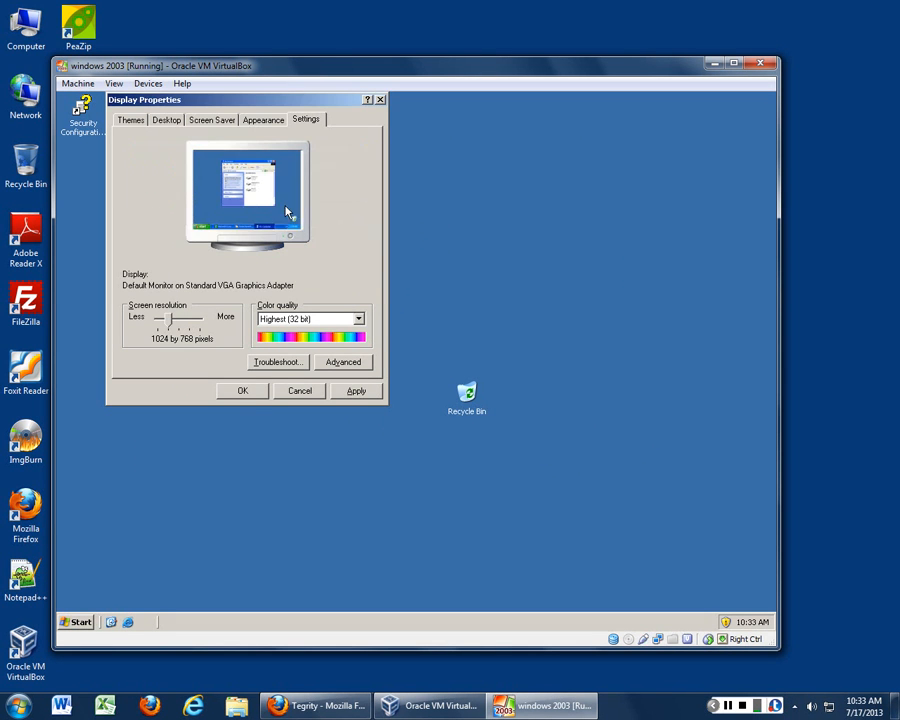
left_click(248, 391)
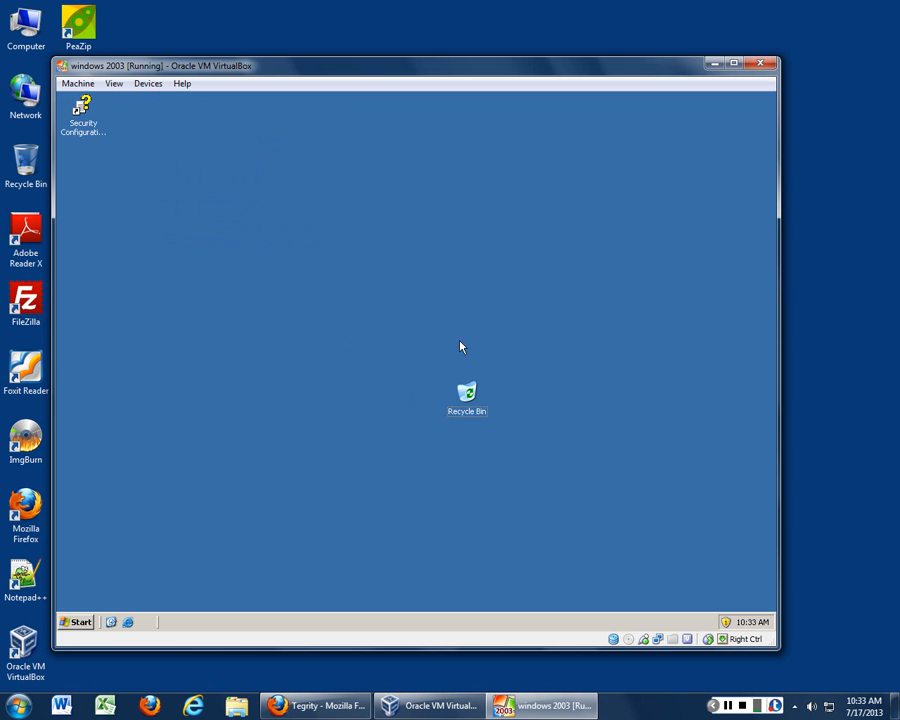
left_click_drag(470, 400, 105, 195)
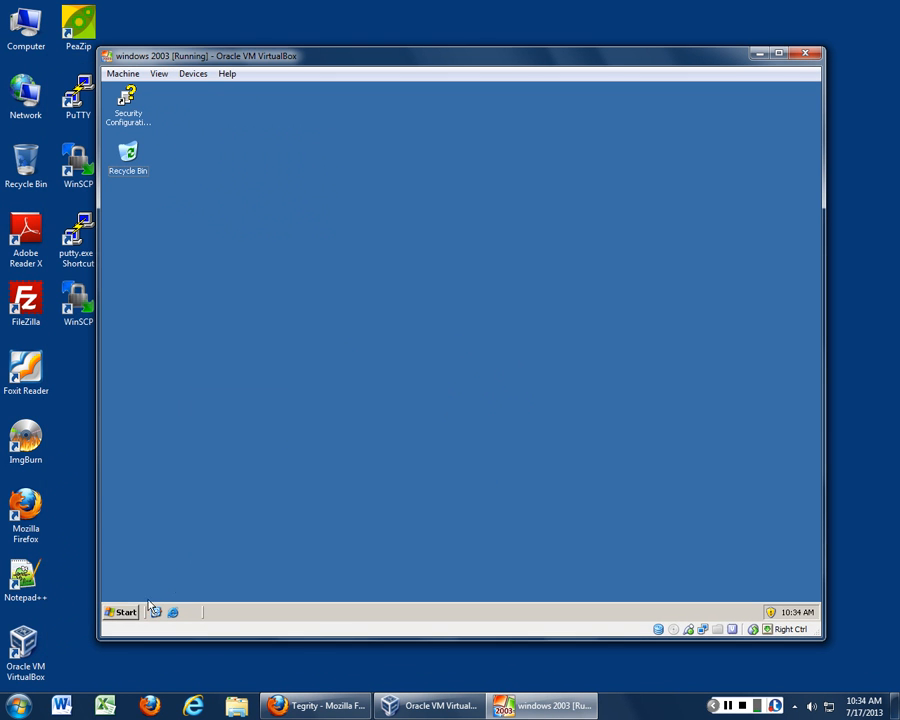
- Open the status of the Local Area Connection from the Control Panel's network connections
left_click(120, 610)
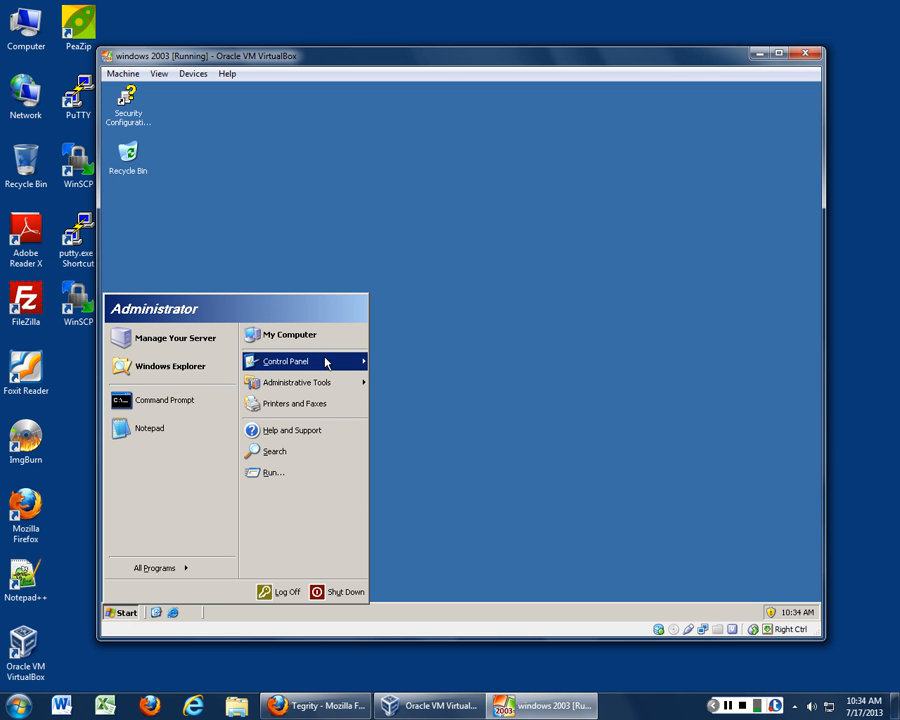
mouse_move(328, 364)
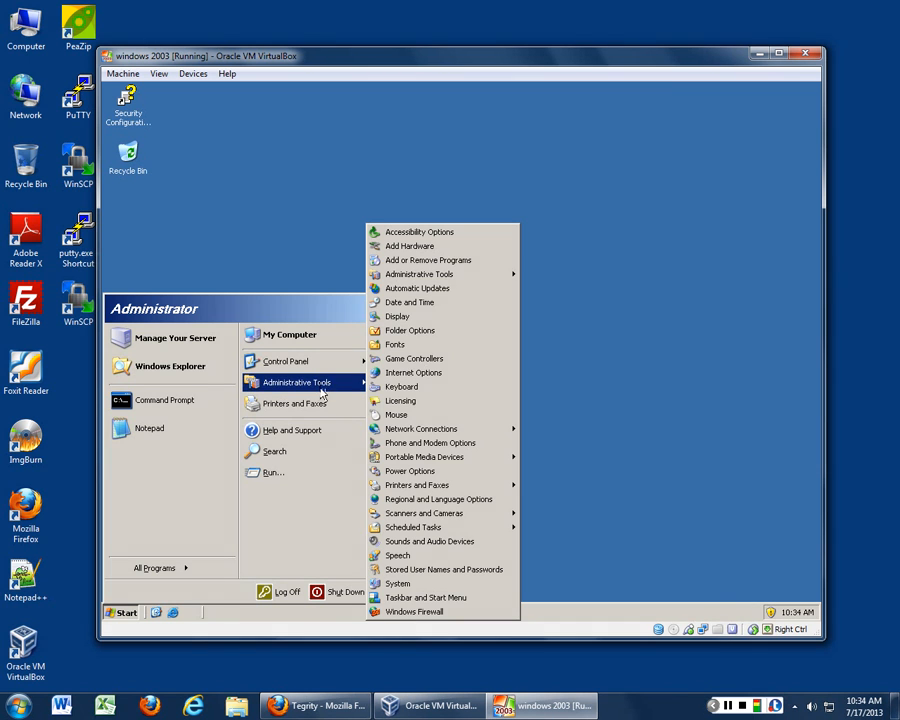
mouse_move(321, 396)
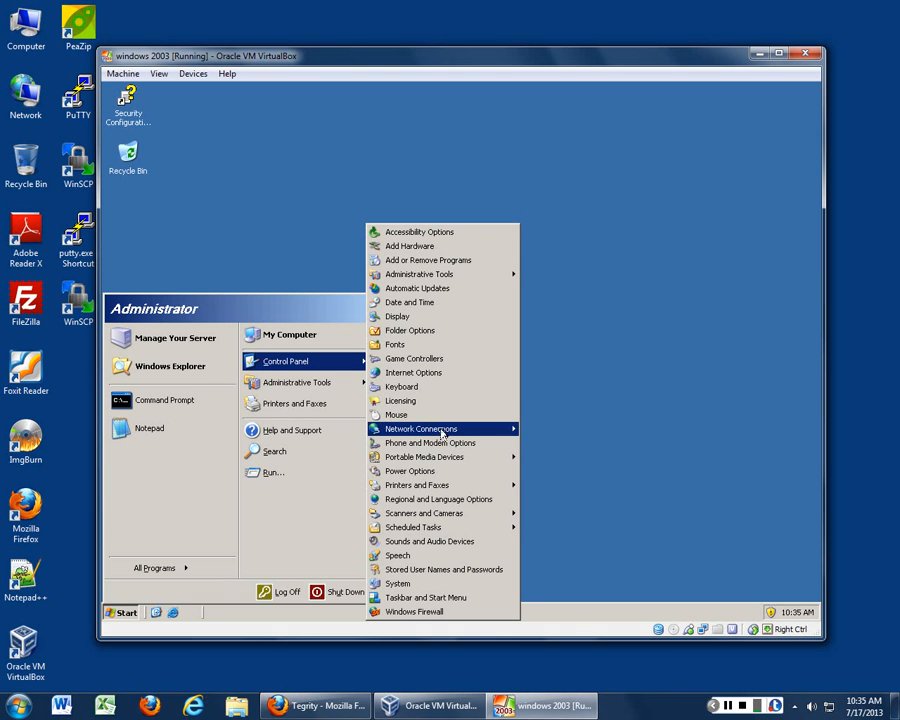
mouse_move(441, 436)
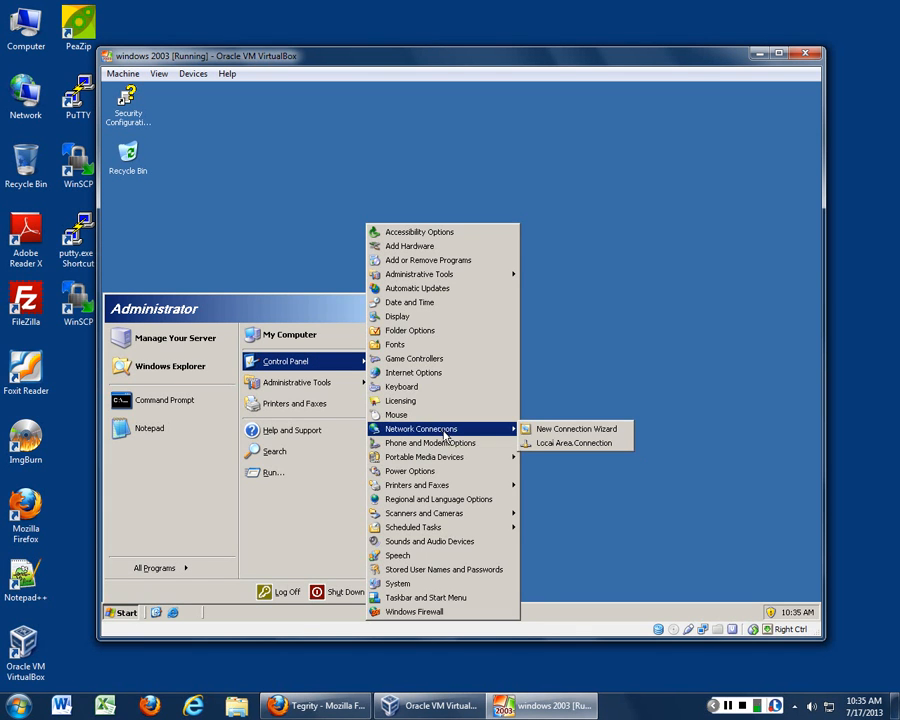
left_click(590, 443)
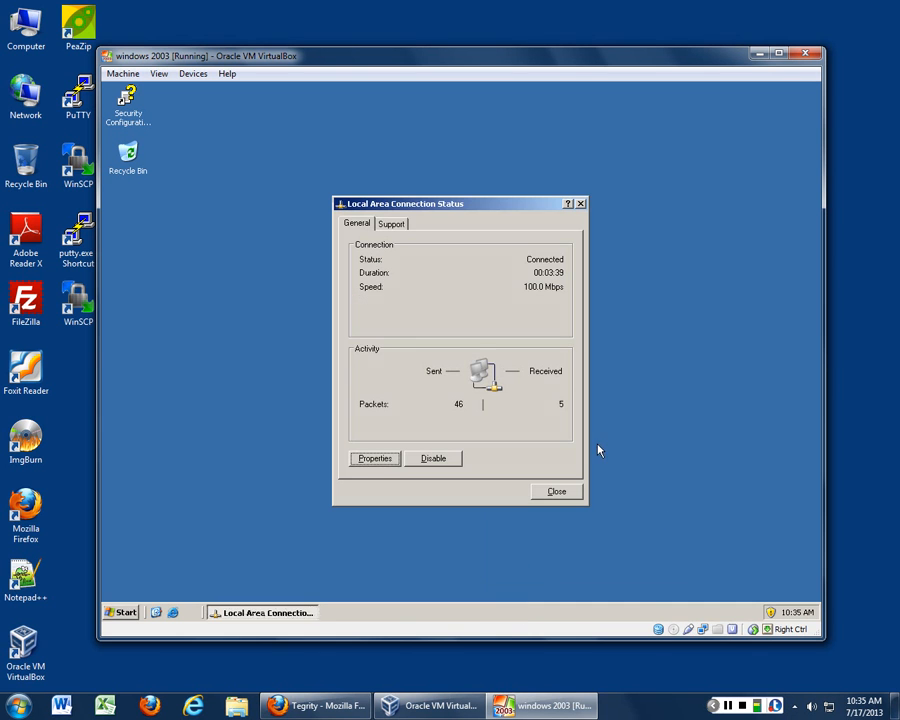
left_click(121, 612)
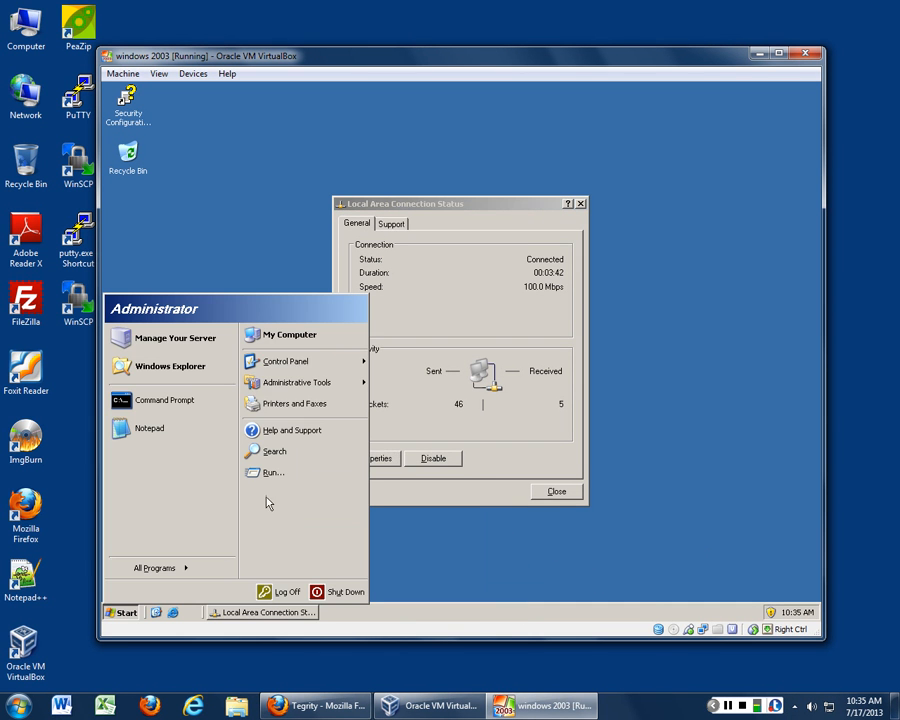
left_click(272, 362)
mouse_move(452, 430)
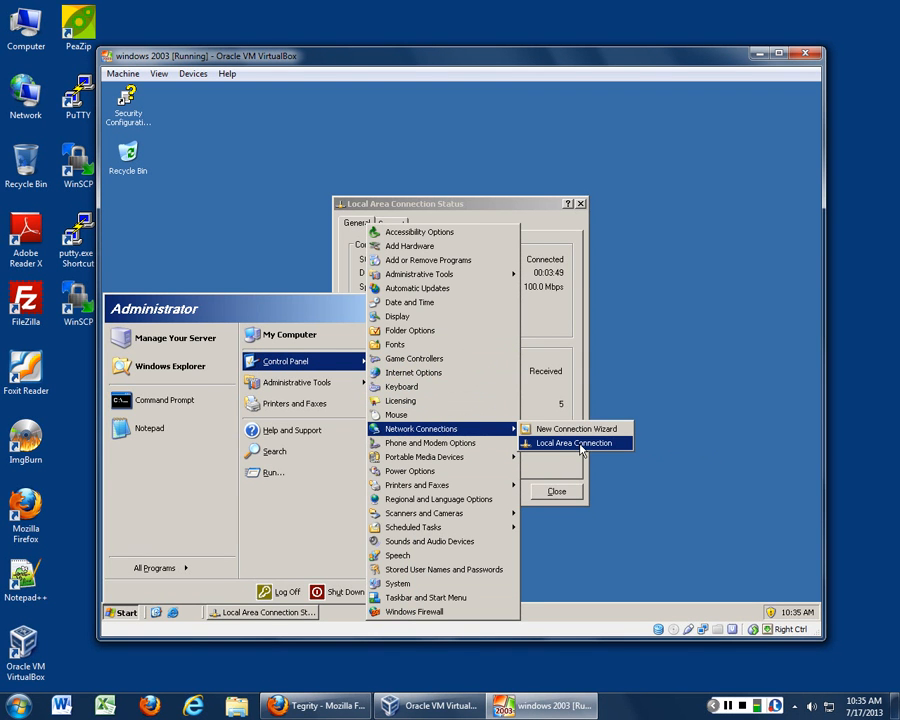
left_click(534, 204)
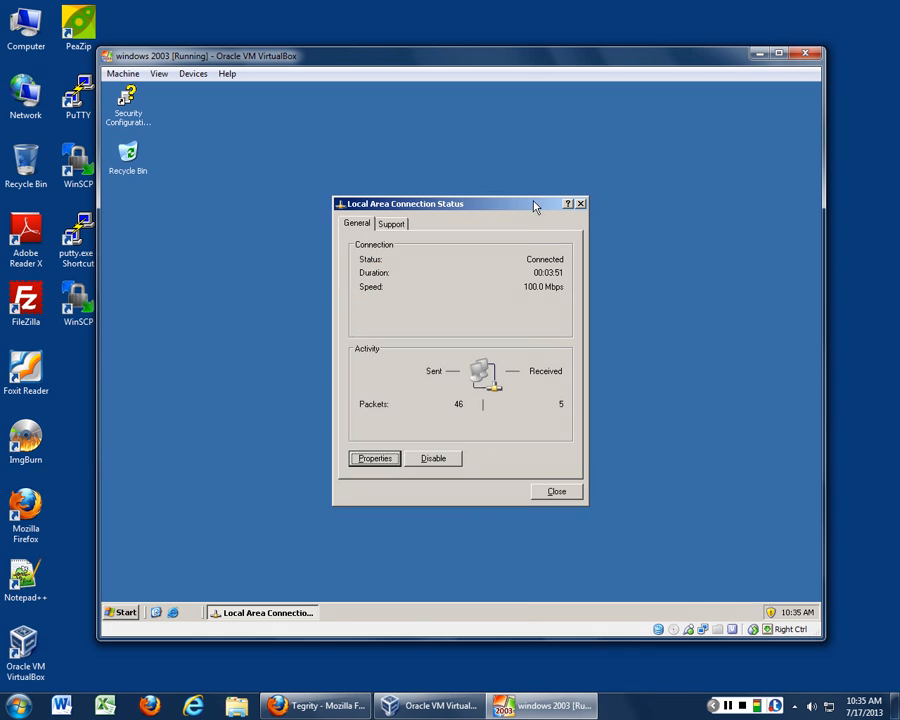
- Open the Local Area Connection's properties and display its Internet Protocol (TCP/IP) settings
left_click_drag(498, 205, 534, 164)
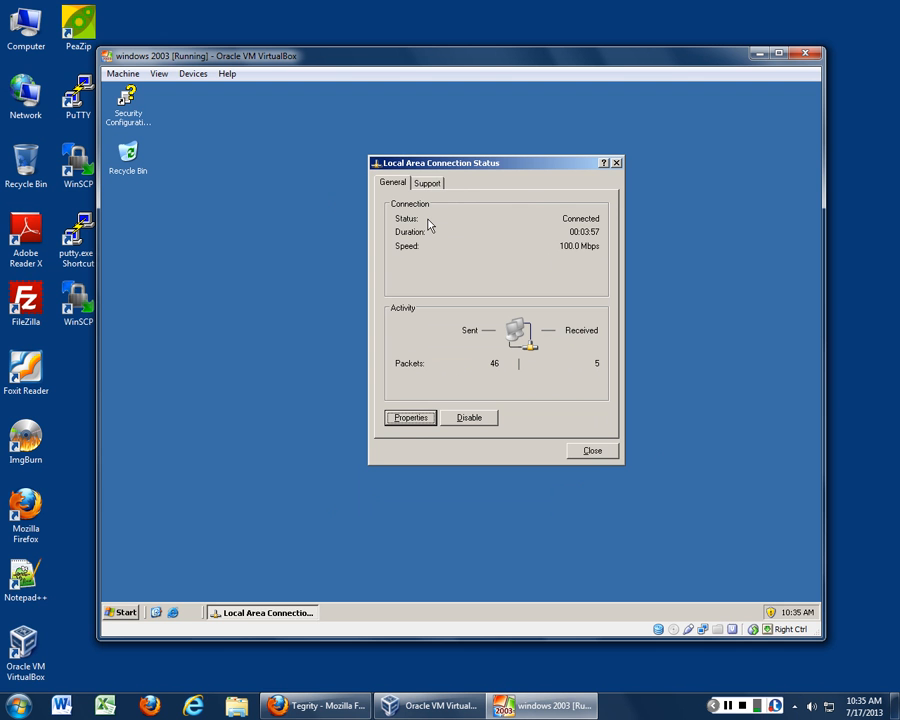
left_click(409, 424)
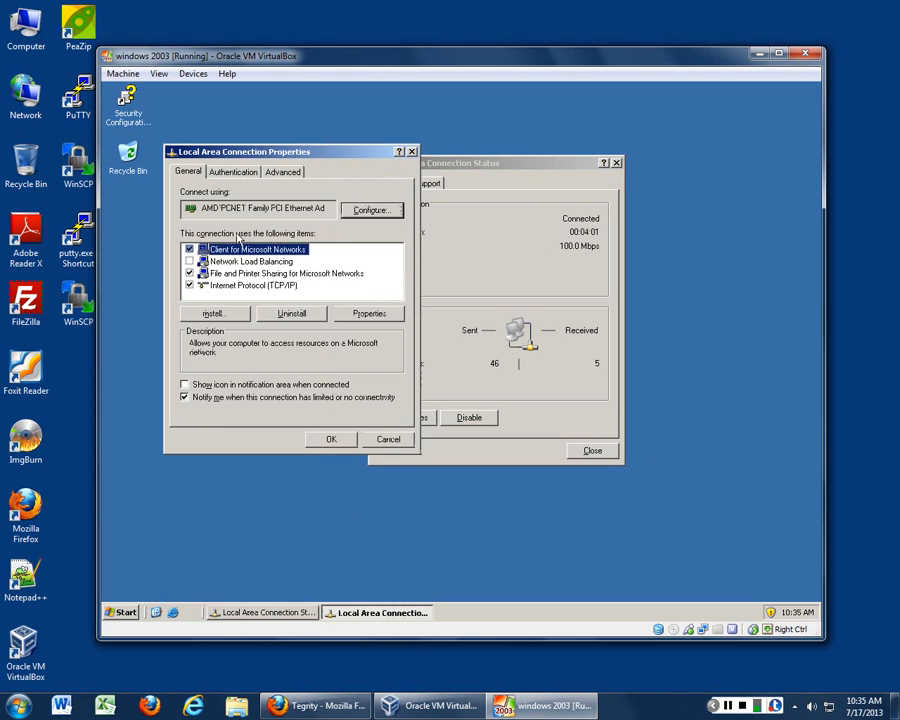
left_click(262, 287)
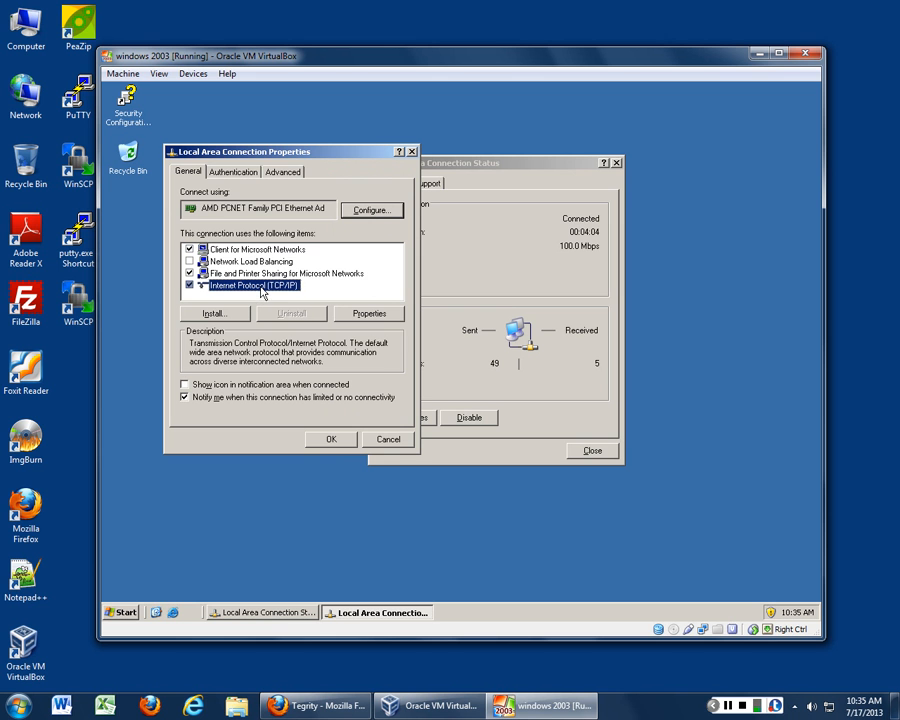
left_click(330, 440)
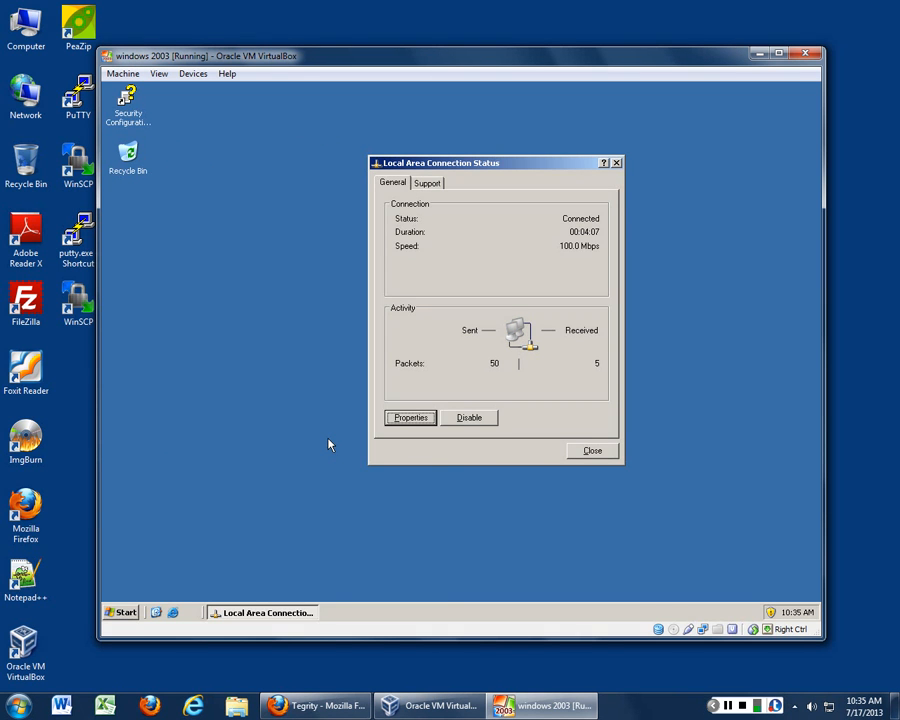
left_click(408, 419)
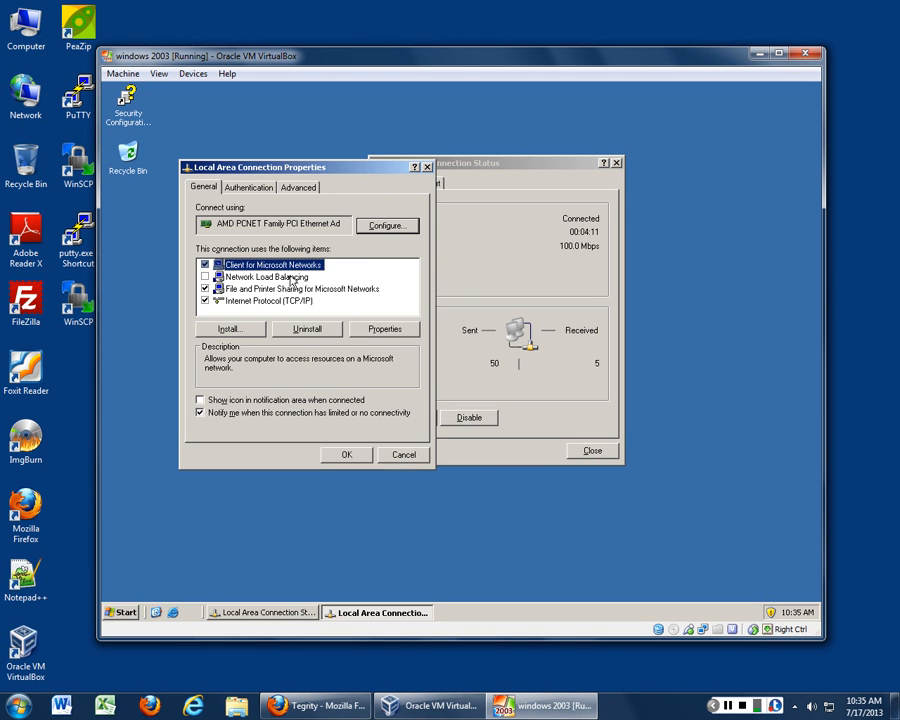
double_click(296, 305)
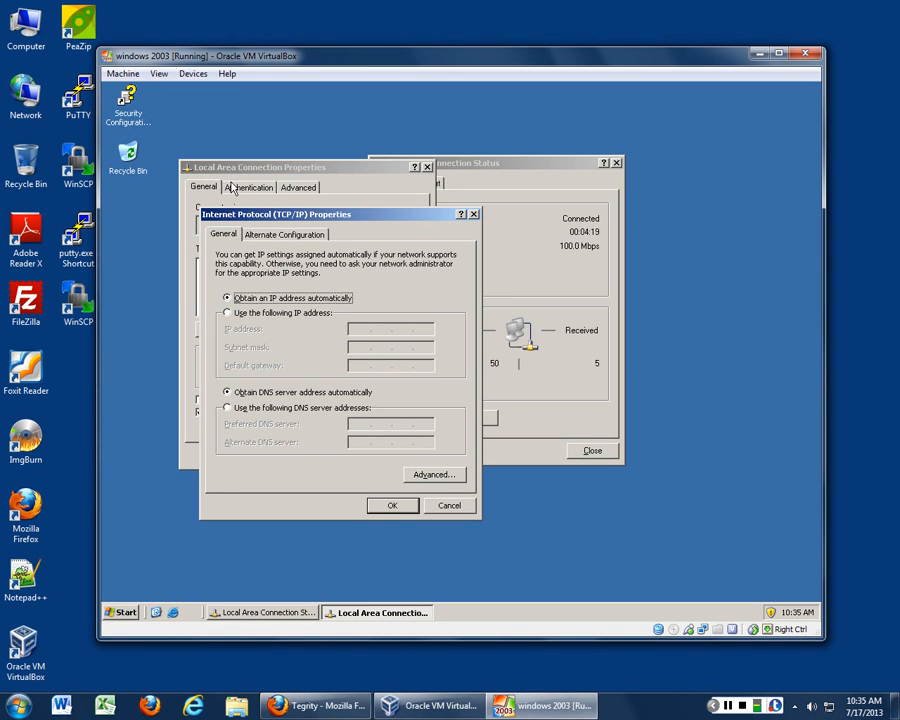
- Inspect the alternate TCP/IP configuration with the User configured option, and discard the changes
left_click(297, 234)
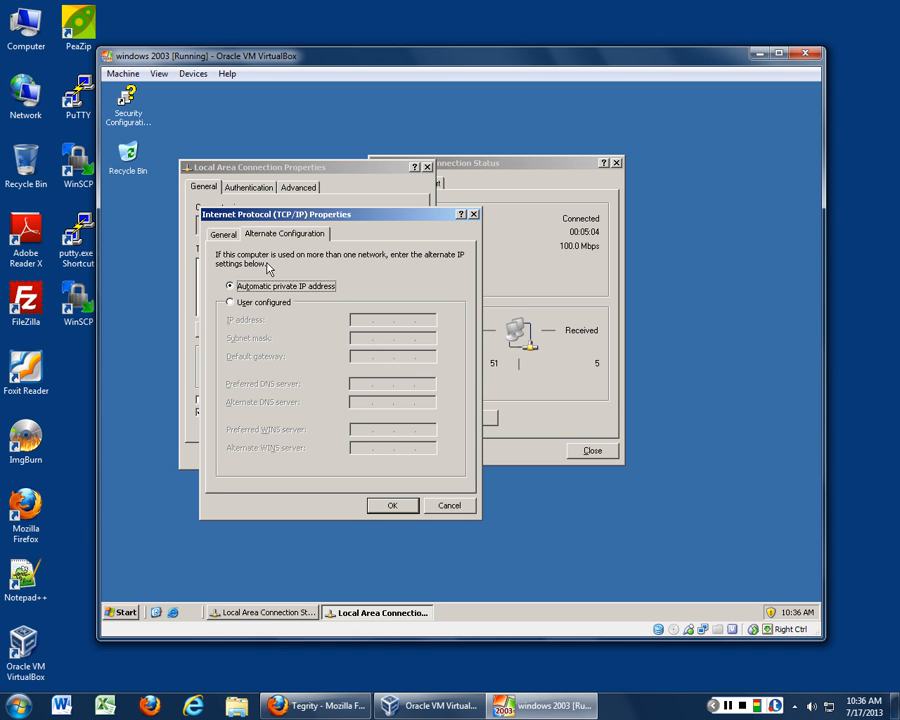
left_click(231, 304)
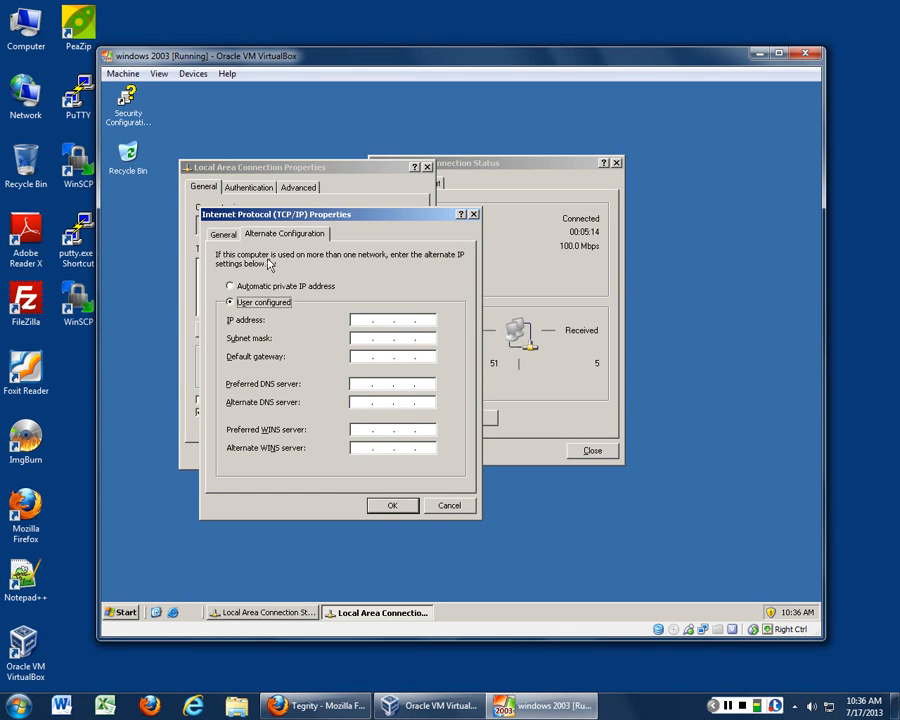
left_click(230, 235)
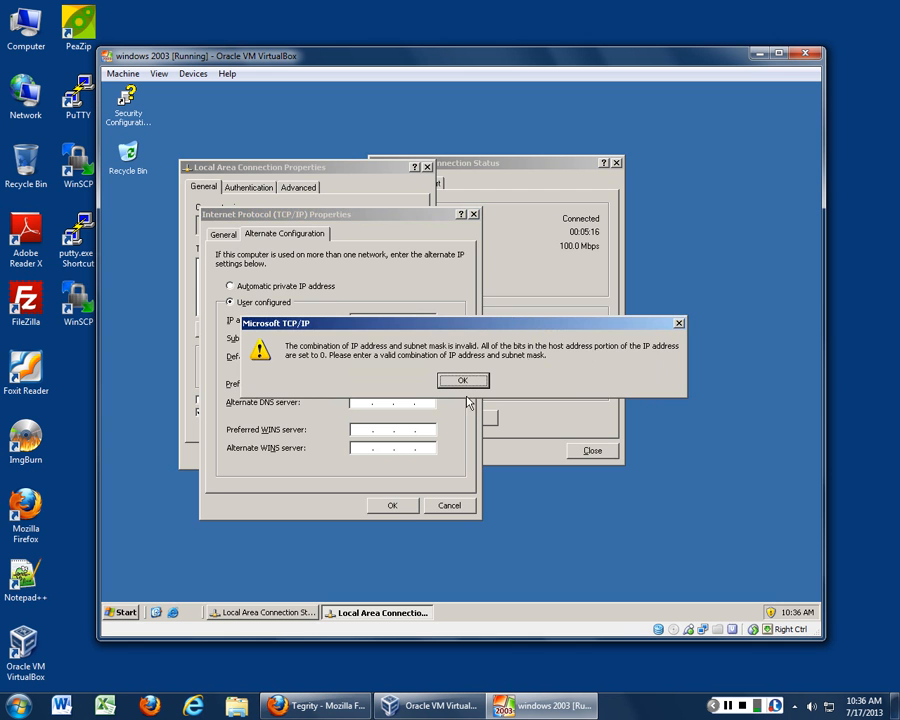
key("Return")
left_click(449, 505)
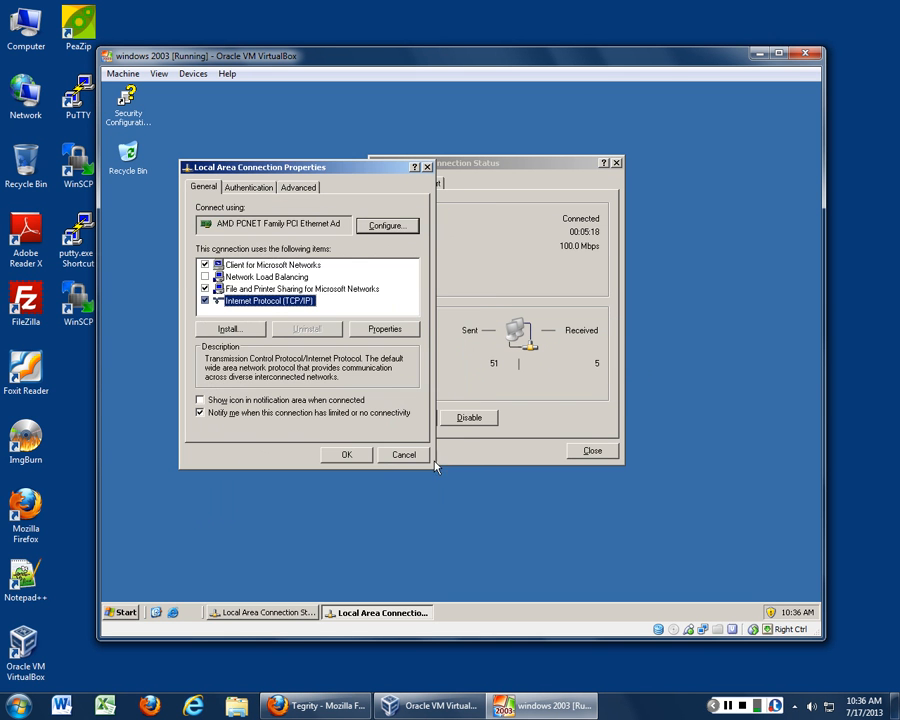
- Check the name service provider choices of Client for Microsoft Networks, keeping Windows Locator
double_click(255, 265)
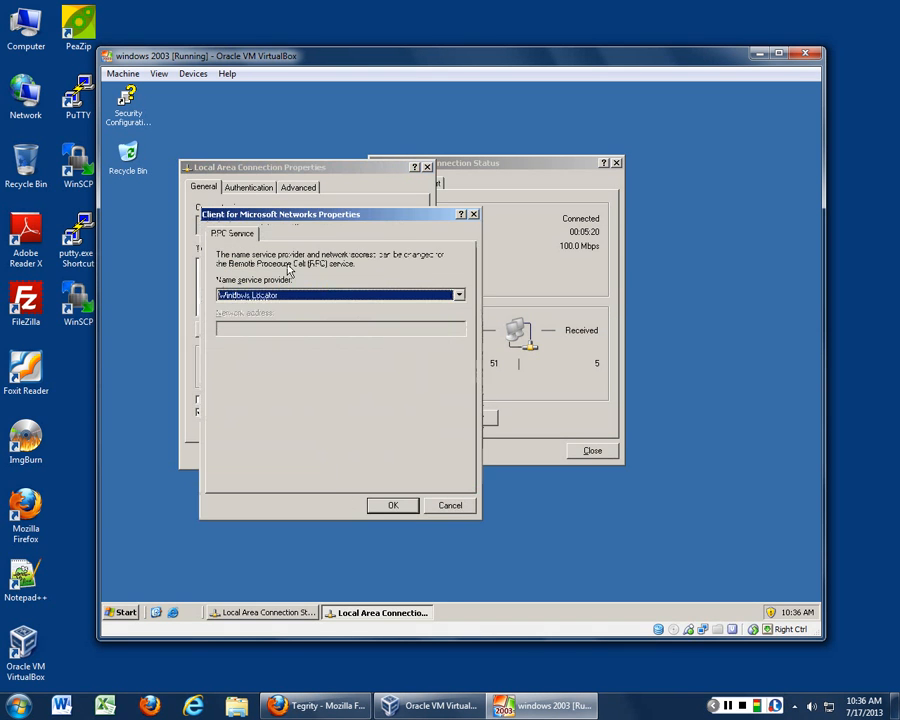
left_click(459, 296)
left_click(459, 298)
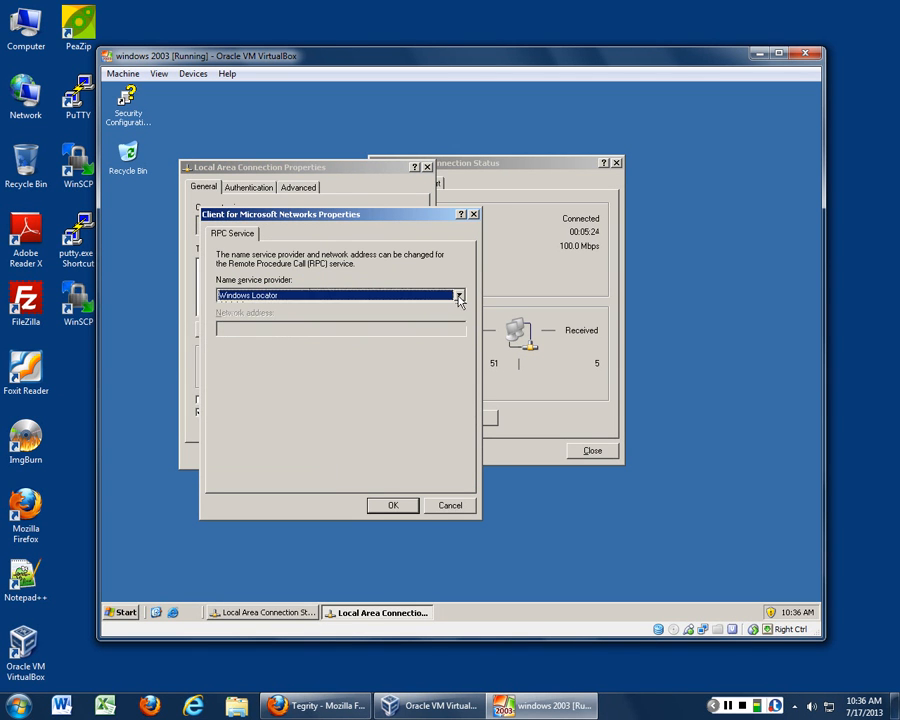
left_click(393, 505)
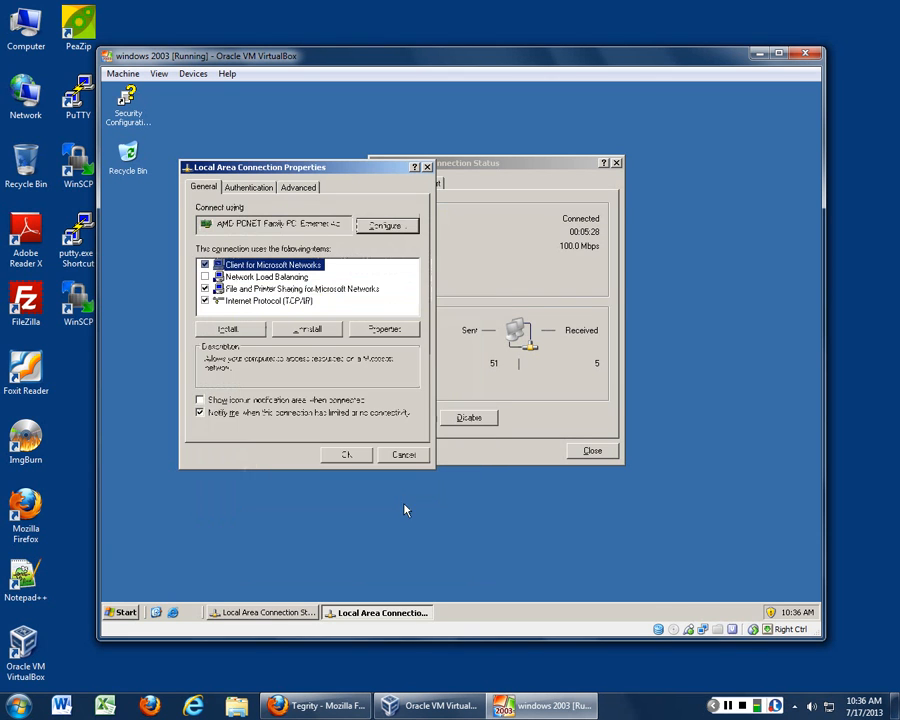
- Review the Network Load Balancing description and the server optimization options of File and Printer Sharing for Microsoft Networks without changing them
left_click(280, 280)
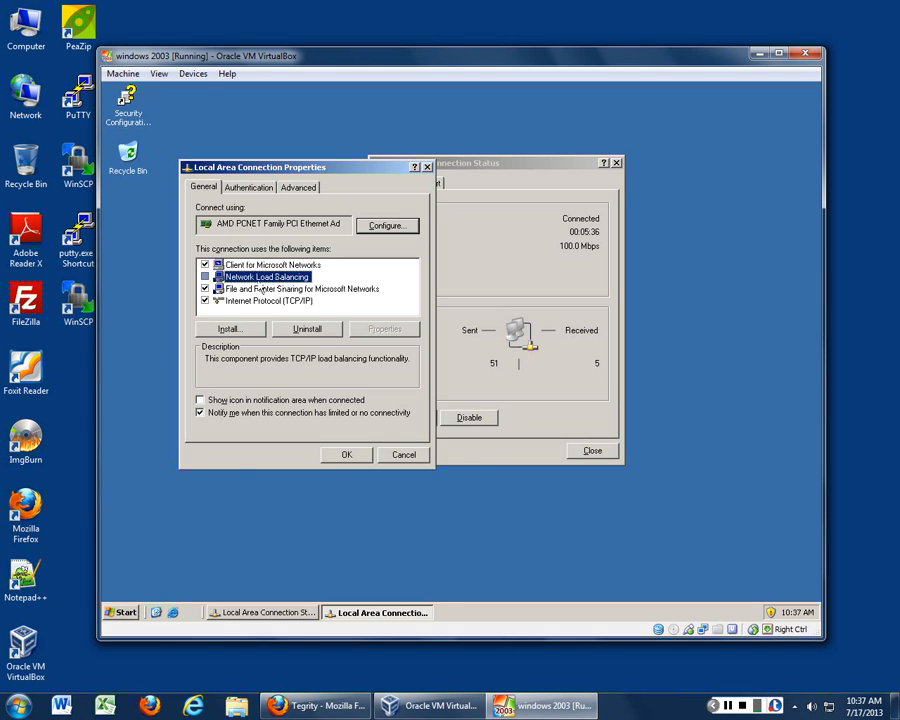
double_click(268, 292)
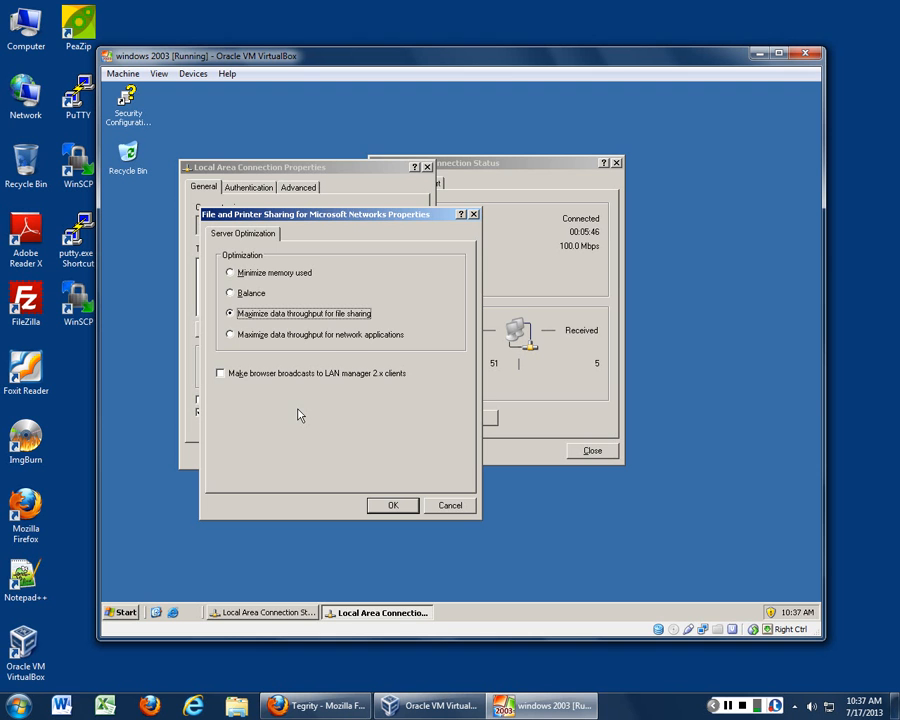
left_click(436, 506)
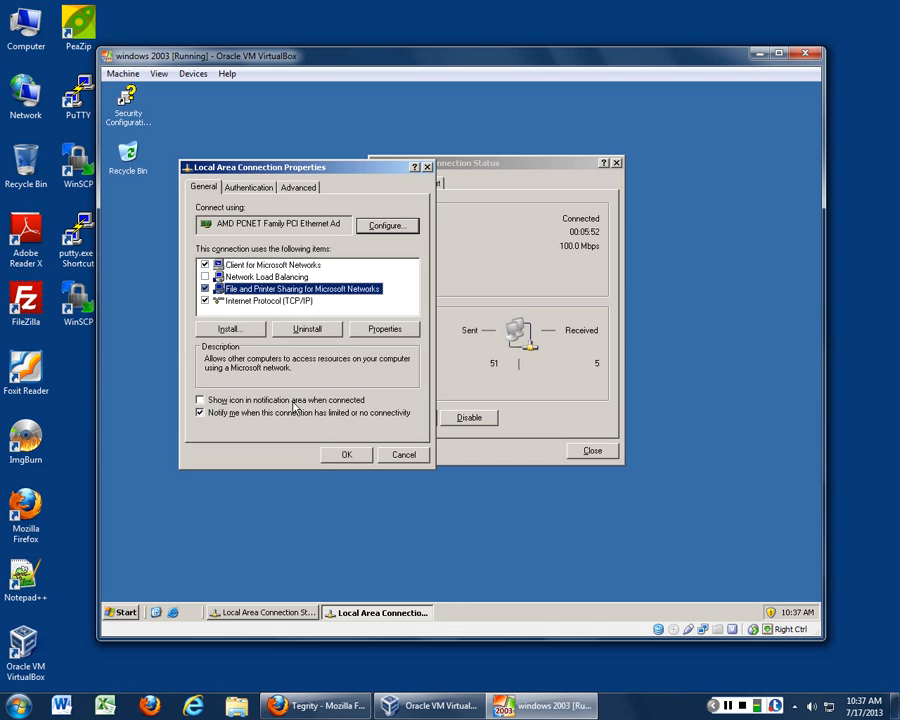
- Review the Internet Protocol (TCP/IP) settings and read the descriptions of the installable Client, Service and Protocol component types
double_click(291, 300)
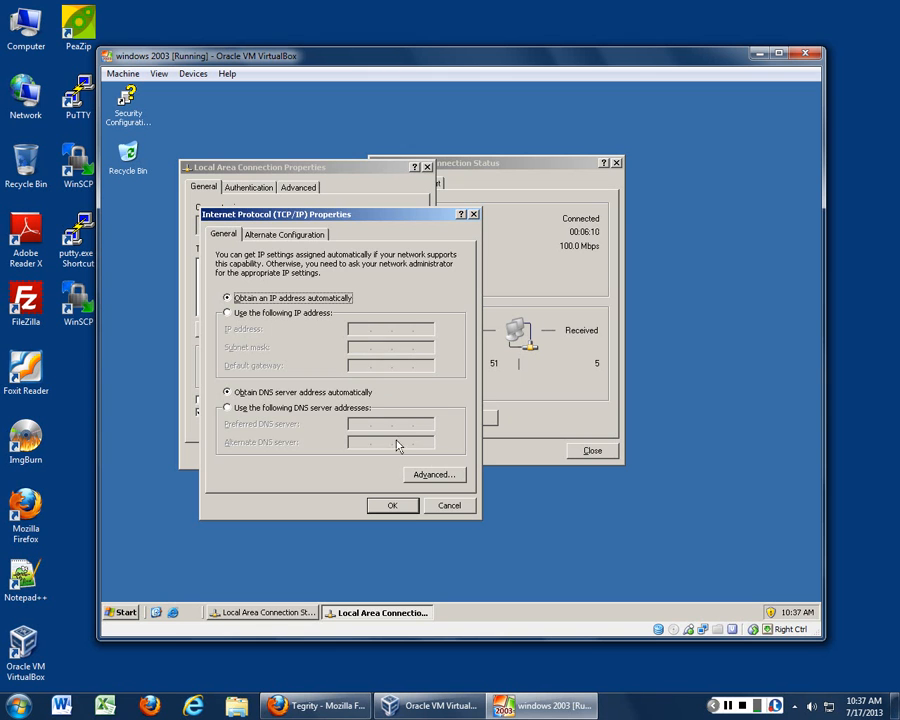
left_click(393, 506)
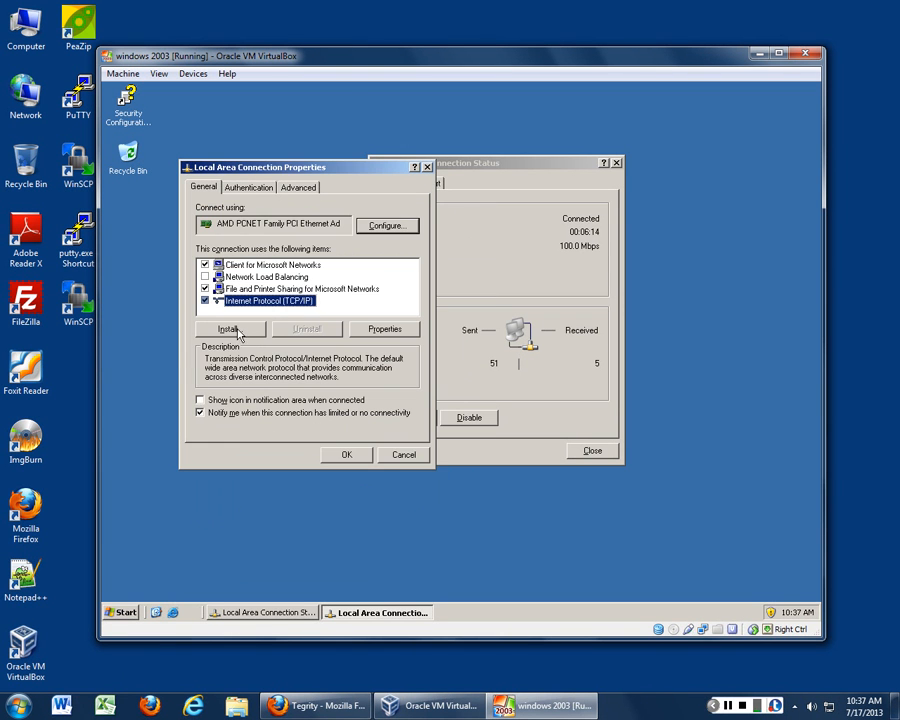
left_click(236, 330)
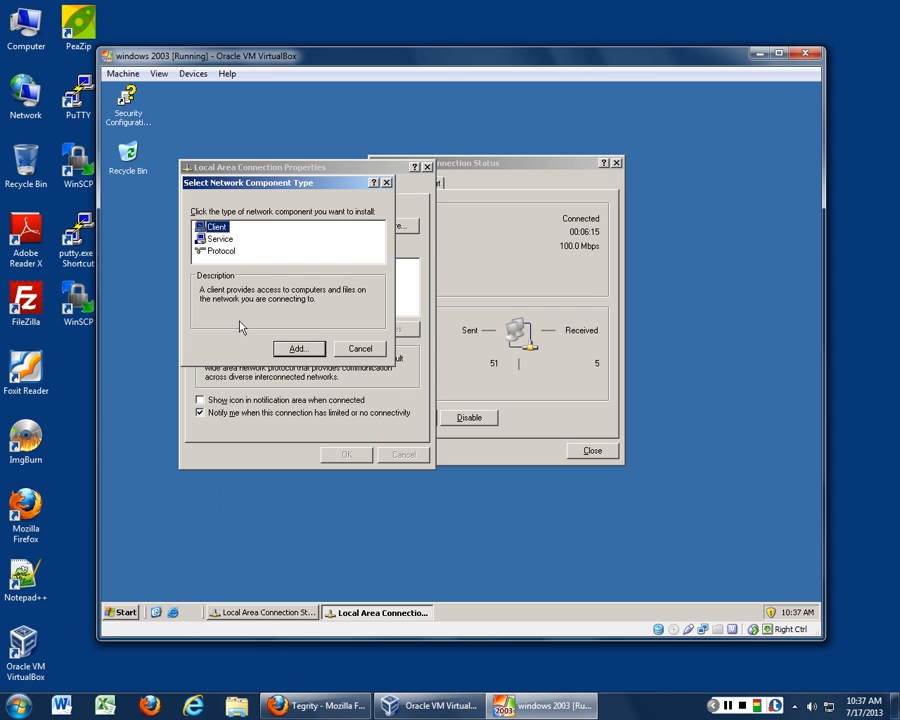
left_click(230, 255)
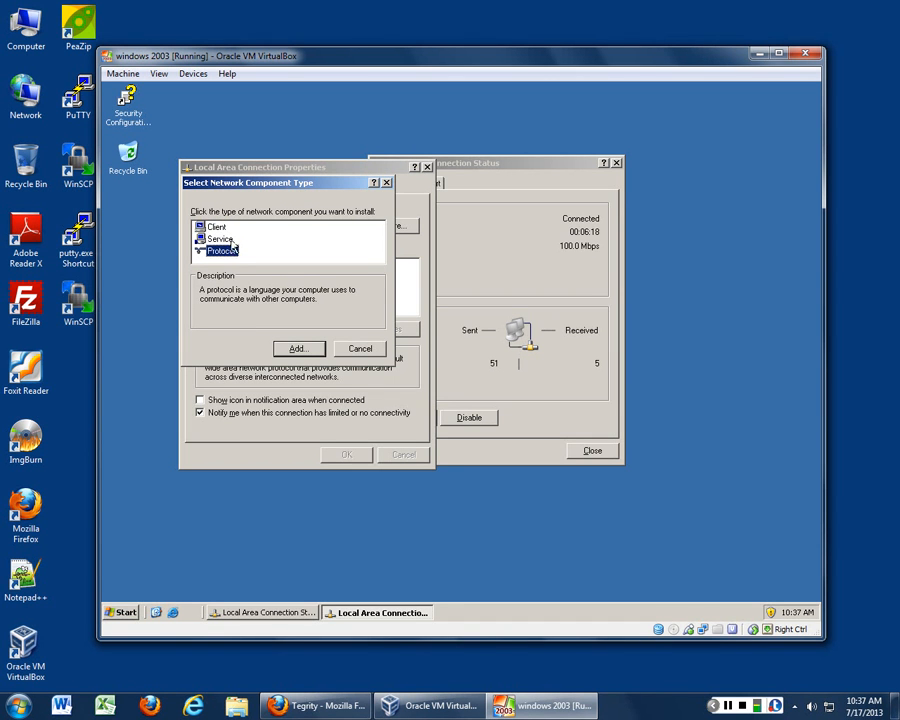
left_click(229, 239)
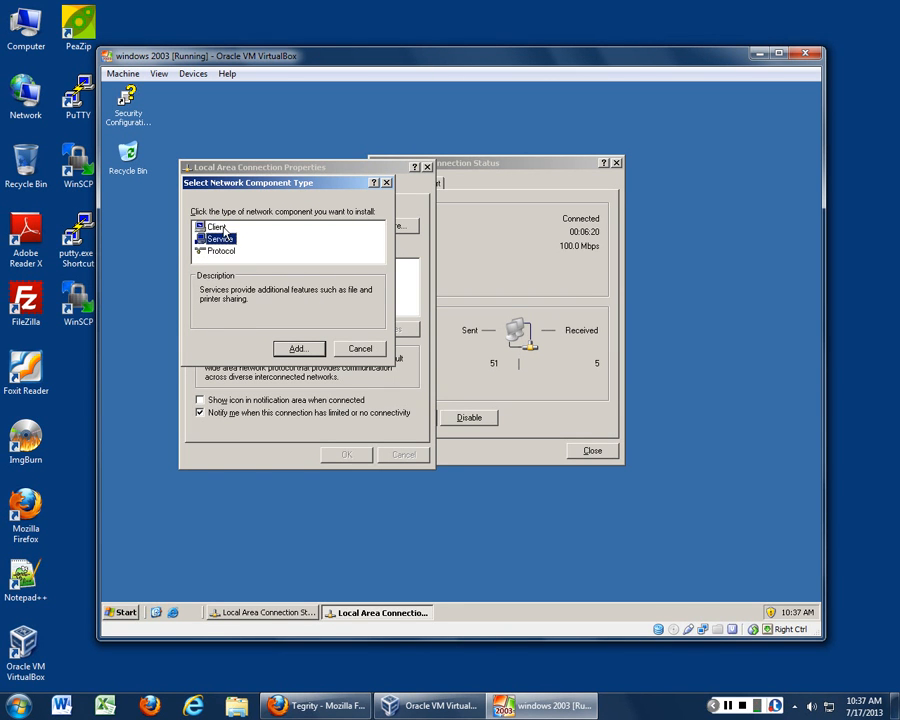
left_click(224, 230)
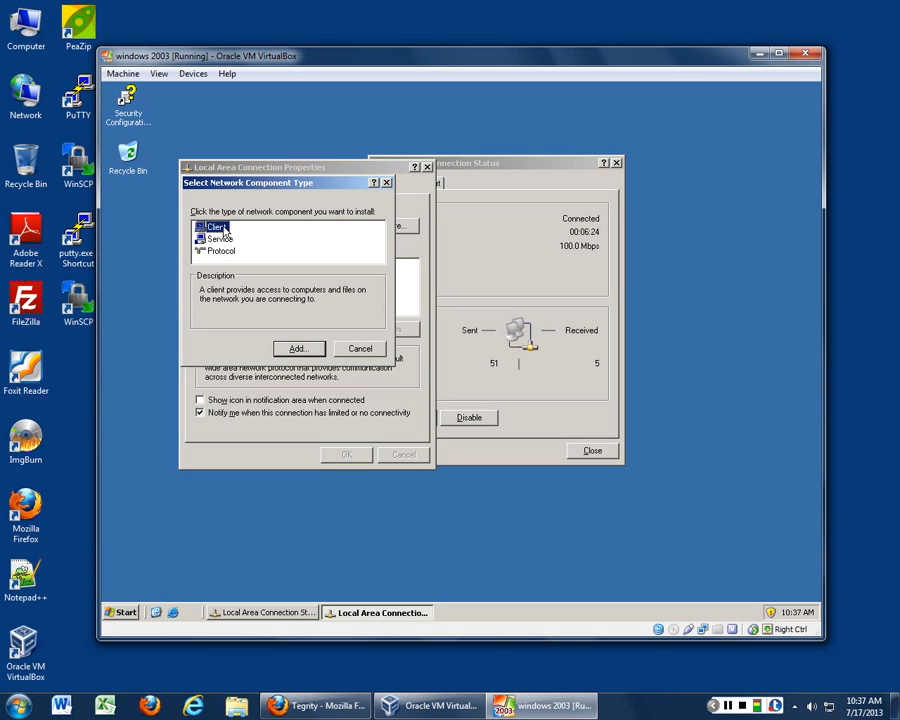
- Inspect the network services and network protocols offered for installation, and cancel without adding any component
left_click(219, 240)
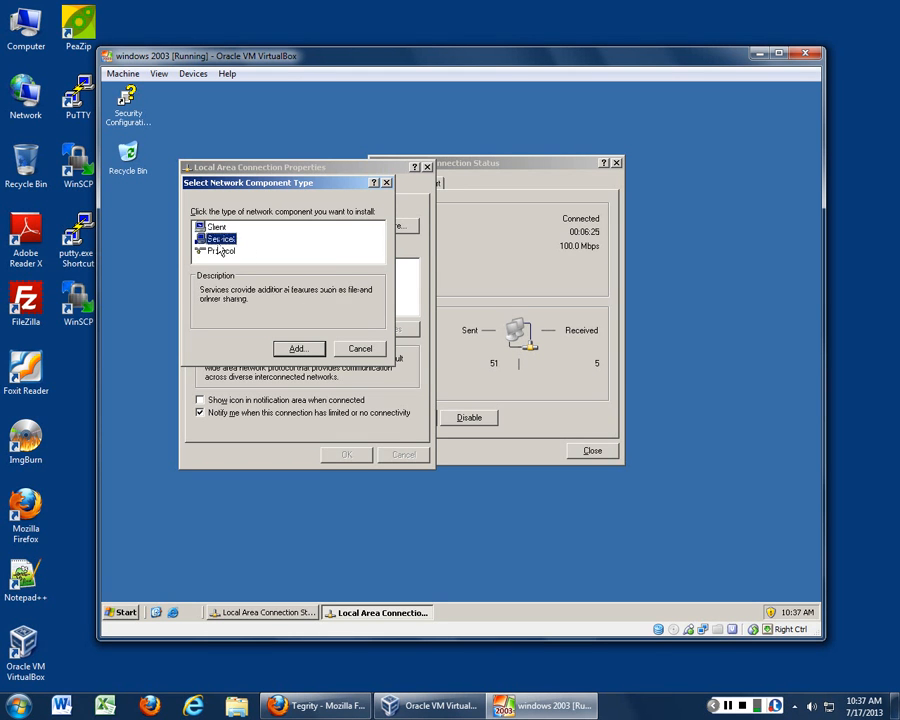
left_click(294, 348)
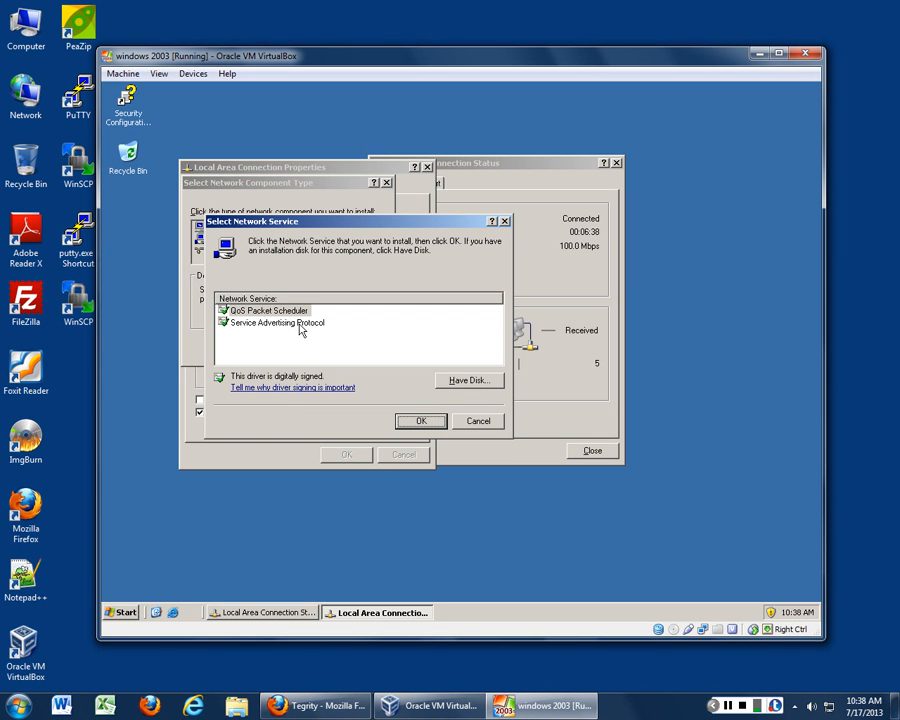
left_click(474, 422)
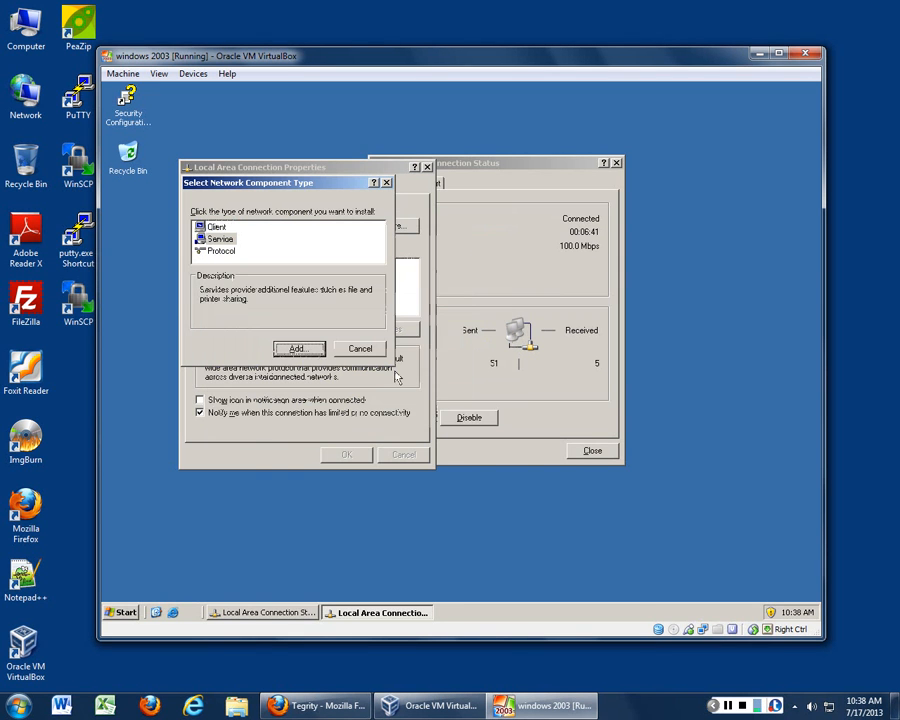
left_click(222, 252)
left_click(288, 349)
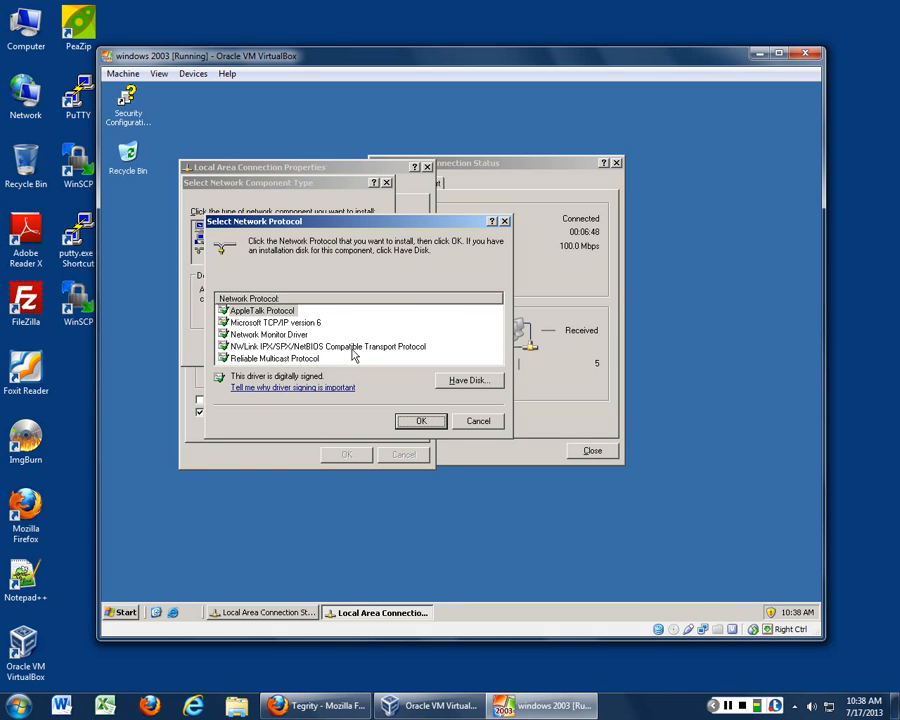
left_click(270, 315)
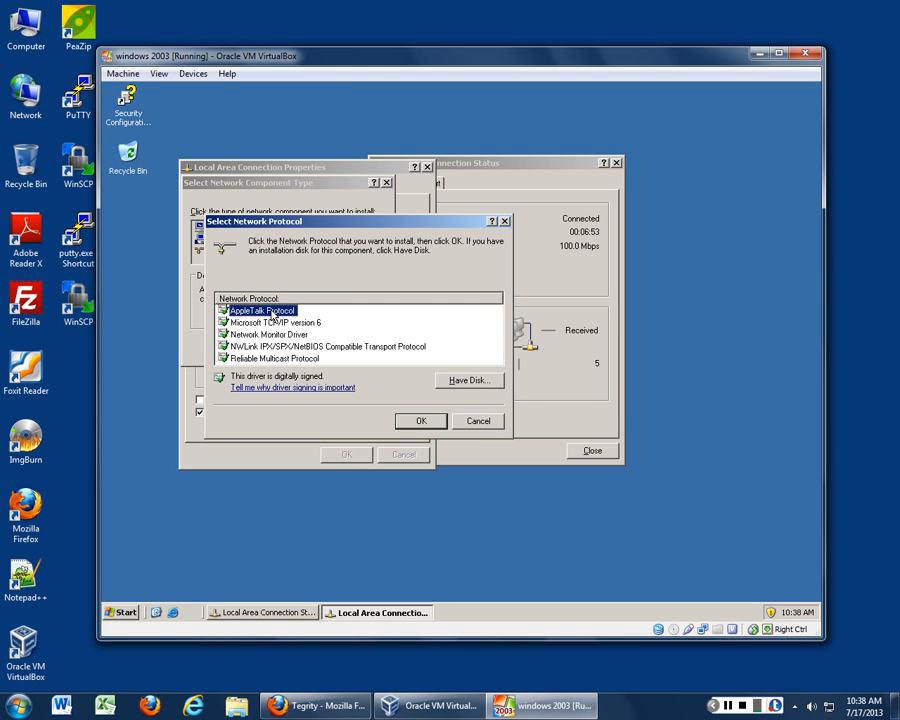
key("Down")
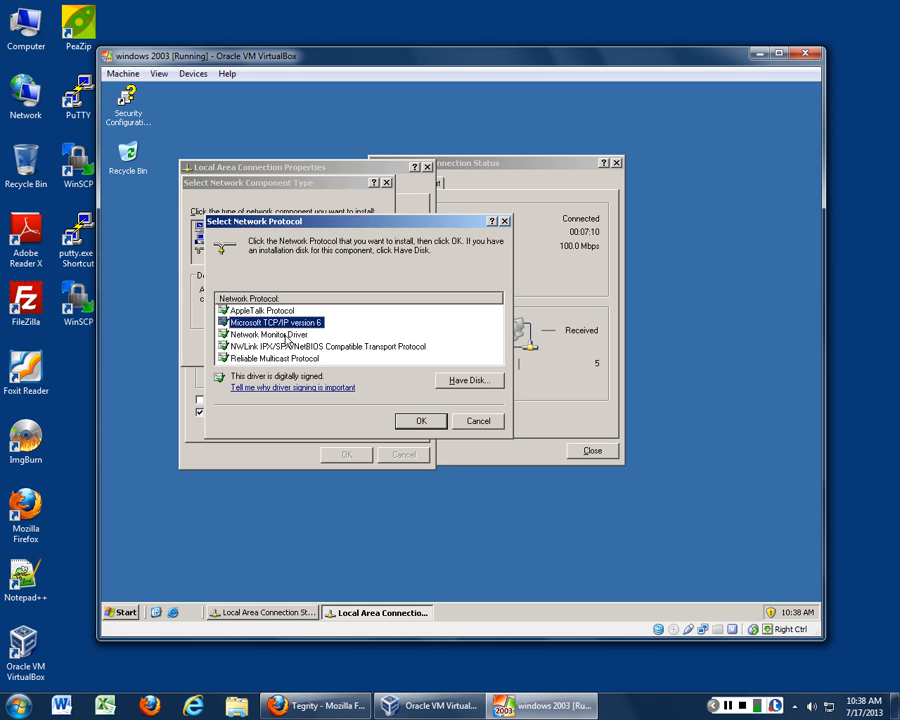
left_click(474, 420)
left_click(341, 351)
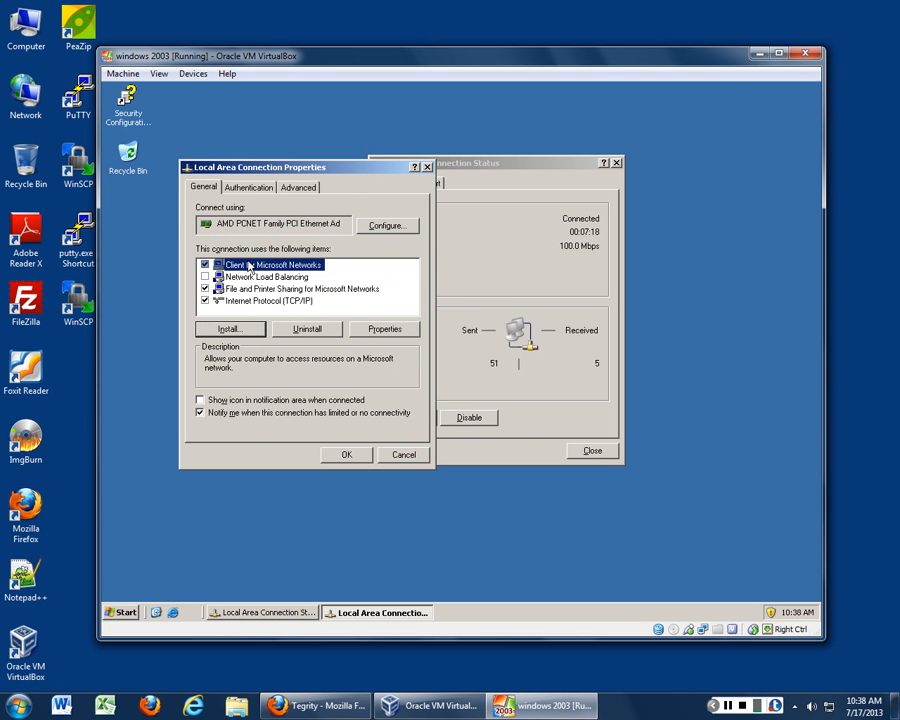
- Check the connection's IEEE 802.1x authentication options and request its Windows Firewall settings, declining to start the Windows Firewall/ICS service
left_click(250, 188)
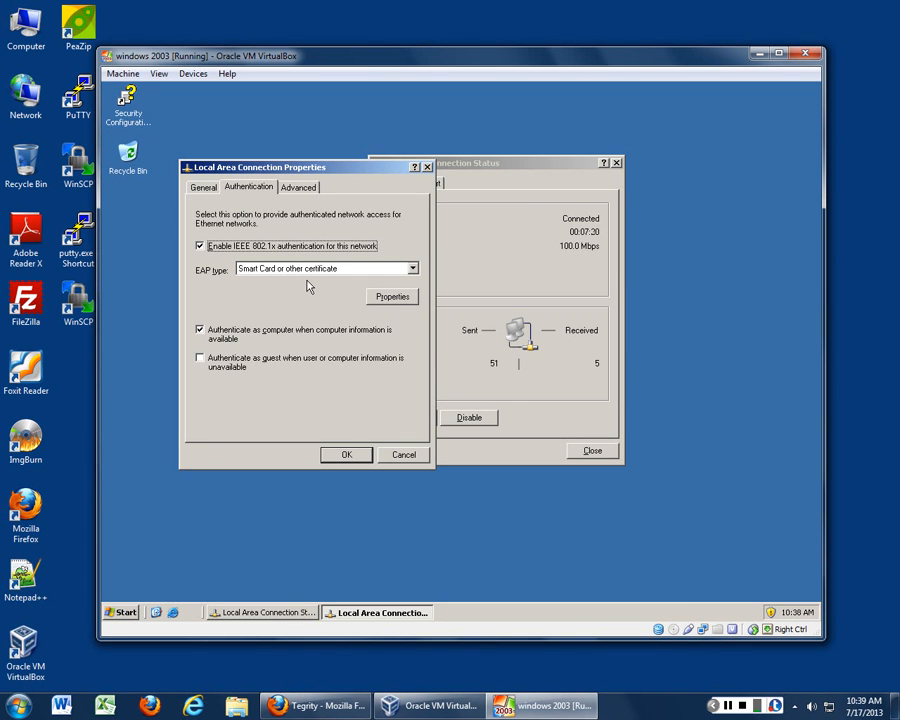
left_click(307, 190)
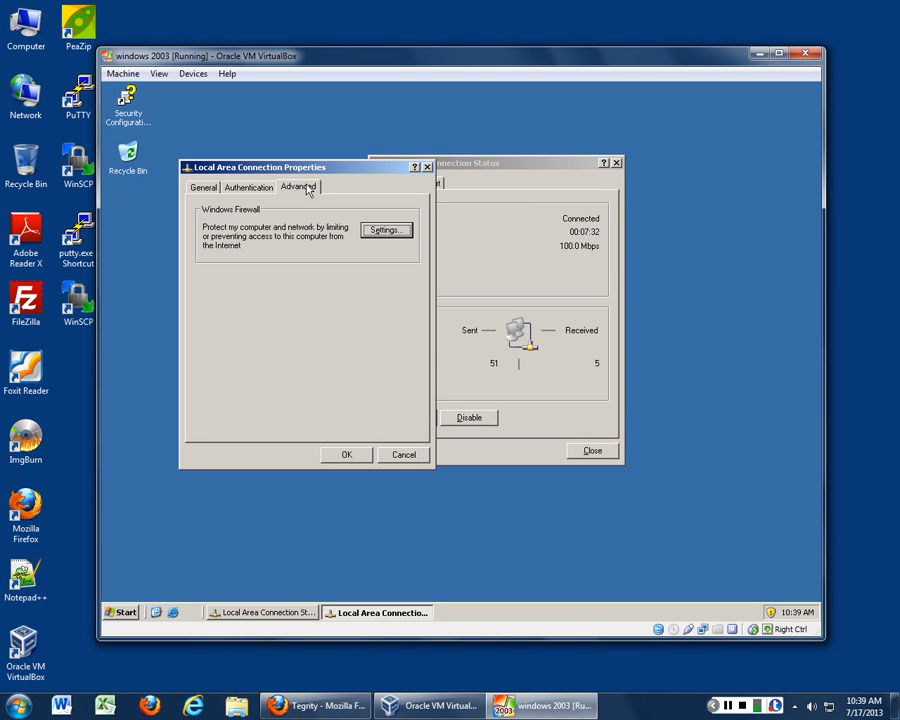
left_click(385, 231)
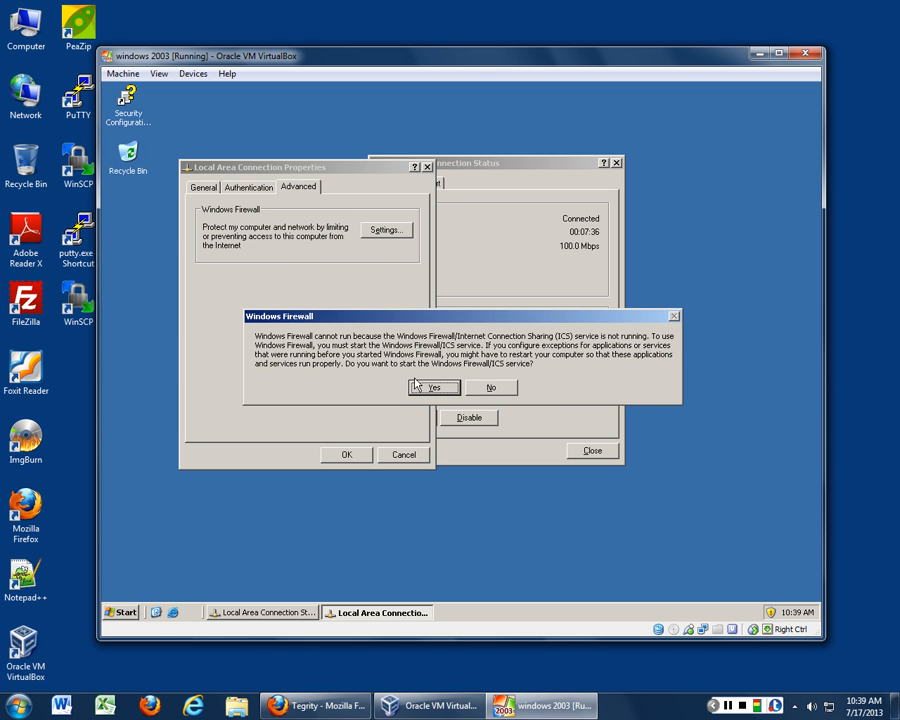
left_click(489, 389)
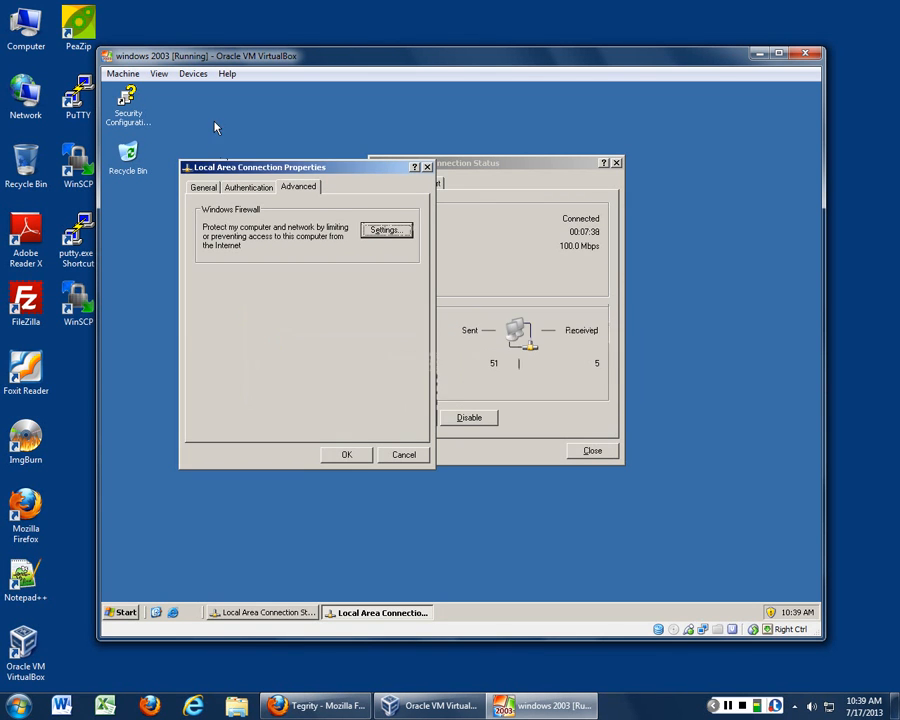
- Start the Windows Firewall/ICS service and open the Windows Firewall settings from the Local Area Connection's properties
left_click(247, 189)
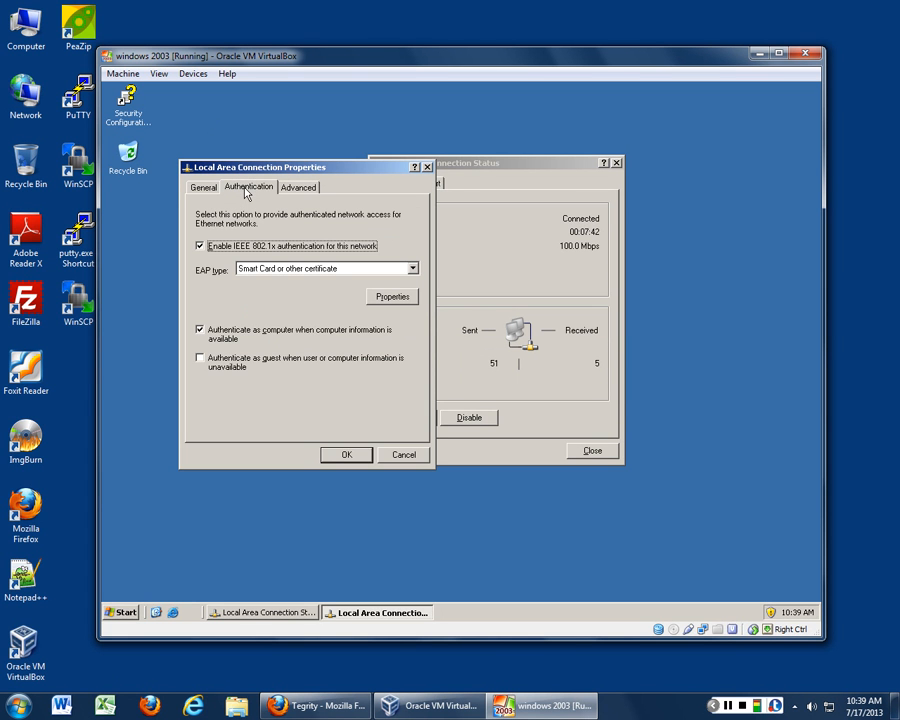
left_click(296, 187)
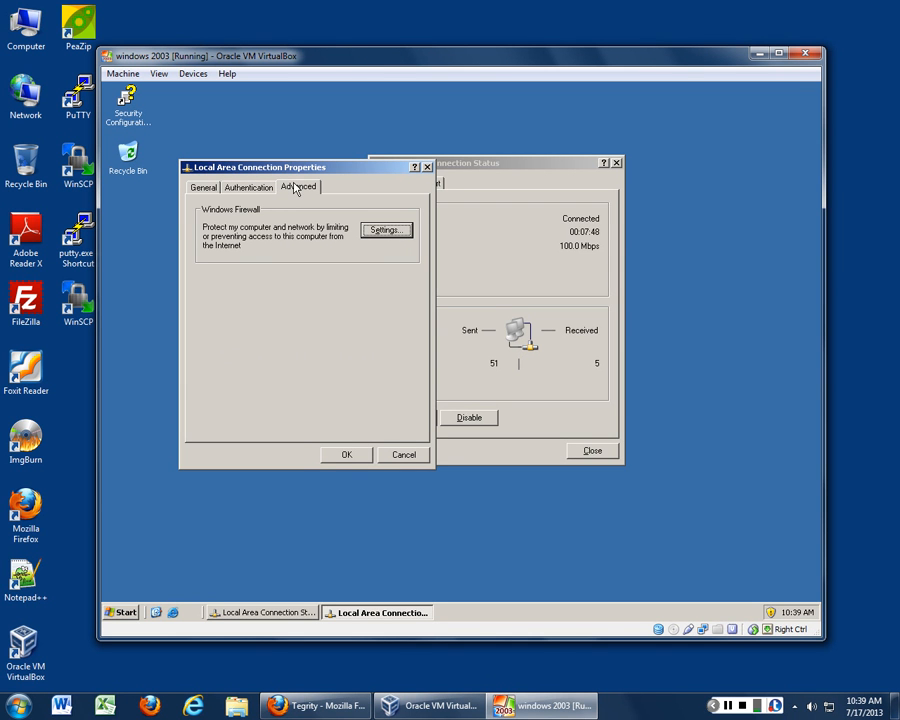
left_click(378, 233)
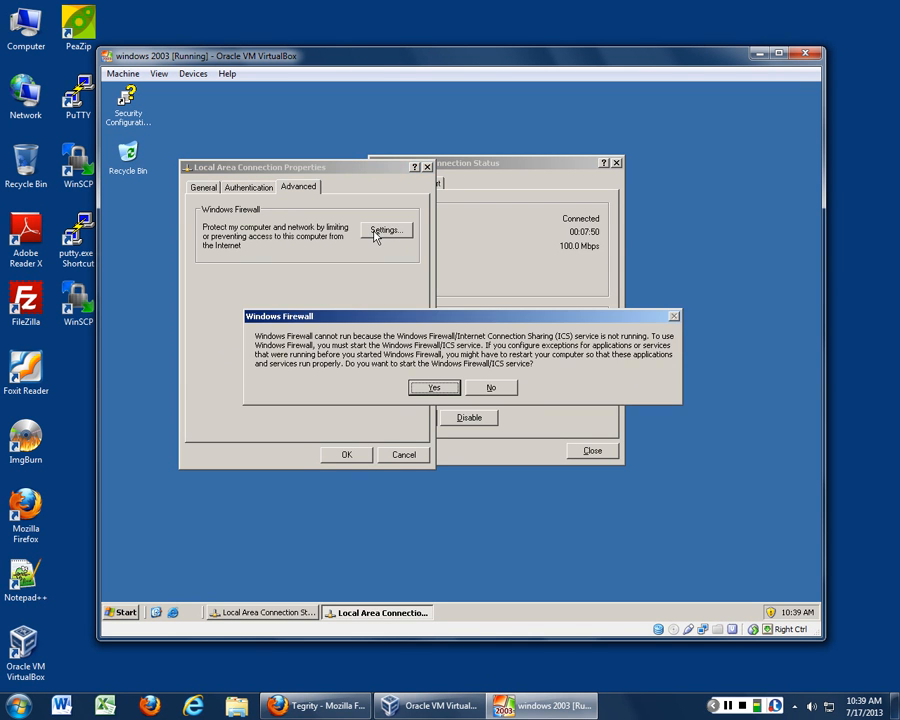
left_click(431, 388)
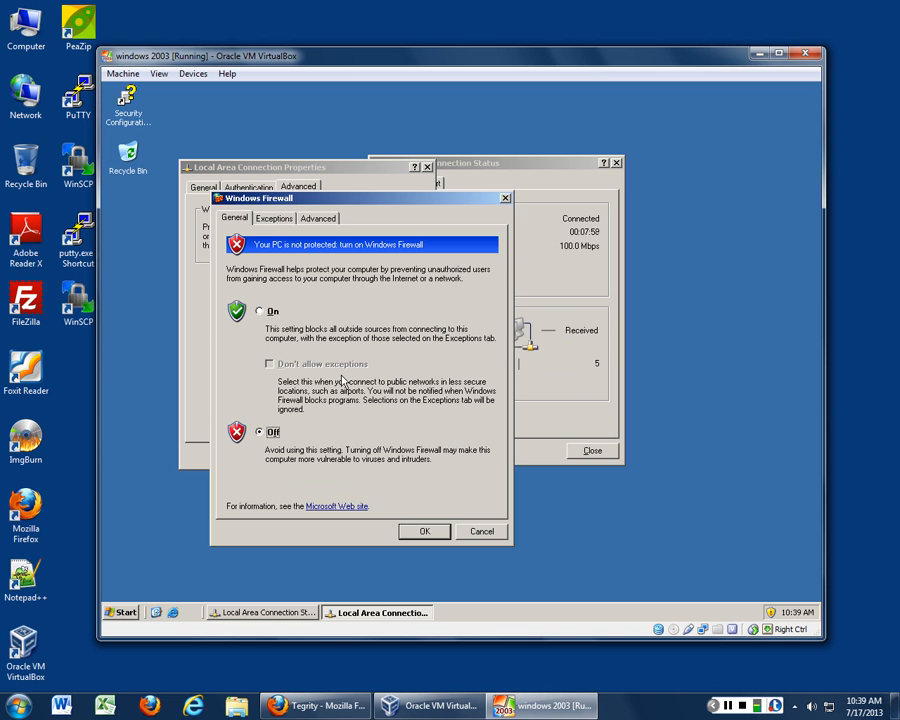
- Review the Windows Firewall exceptions and advanced settings, and close the firewall and Local Area Connection windows without changes
left_click(272, 218)
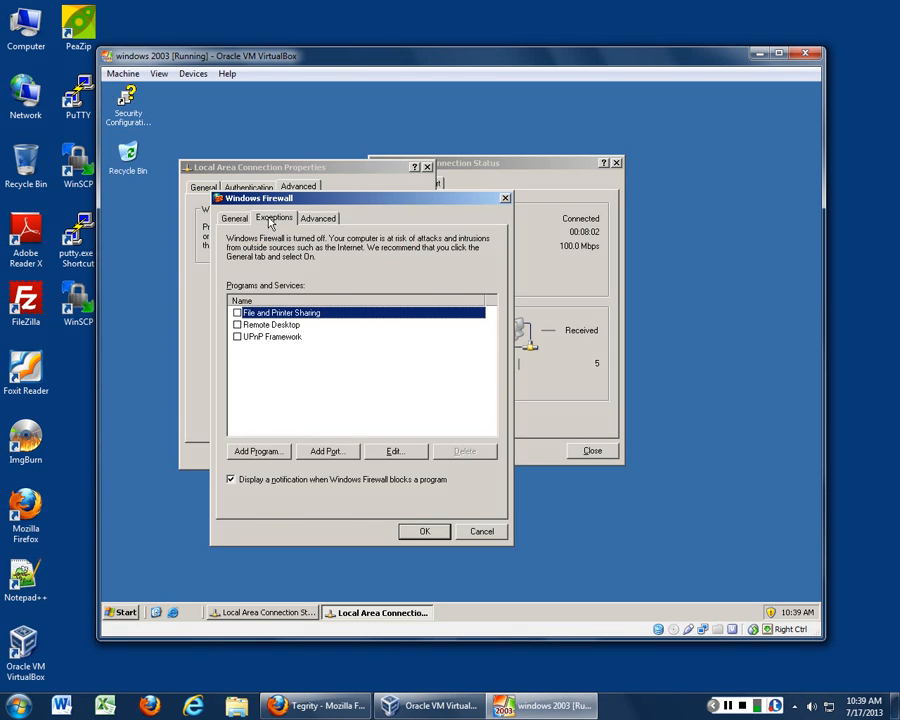
left_click(319, 219)
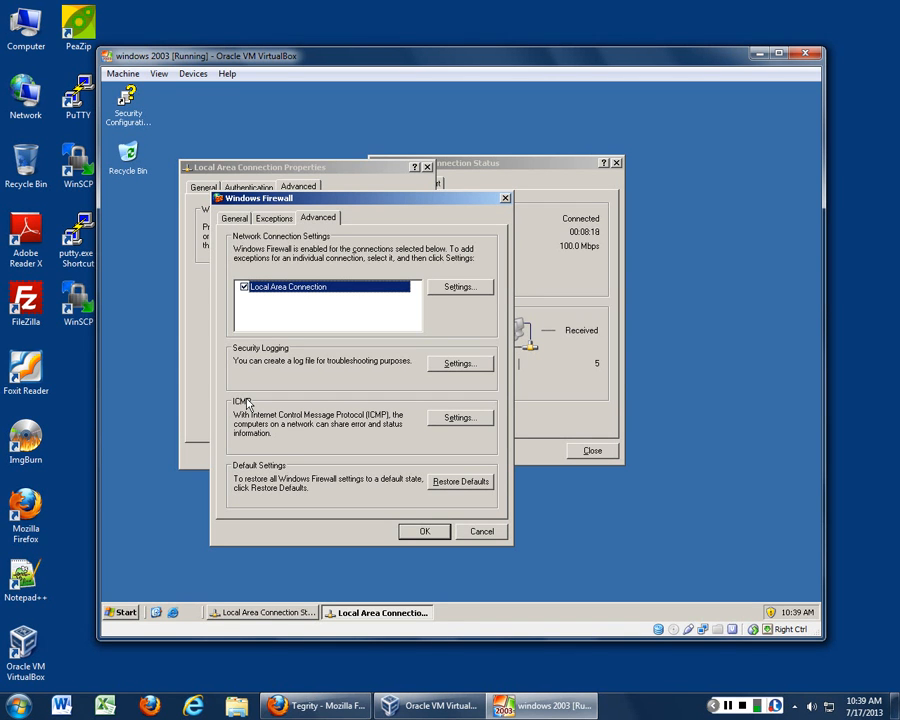
left_click(279, 219)
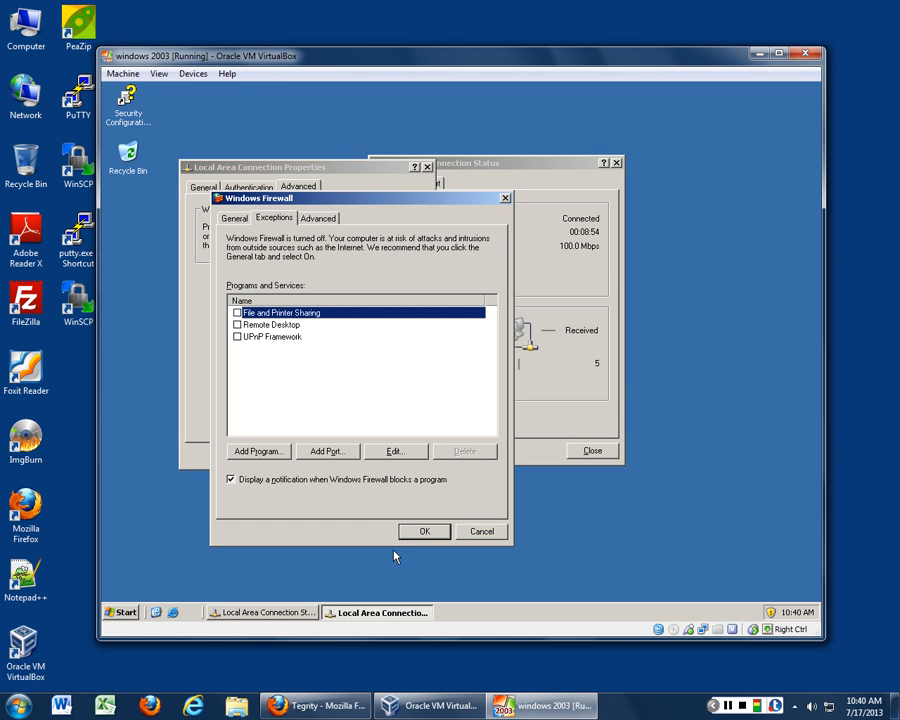
left_click(482, 531)
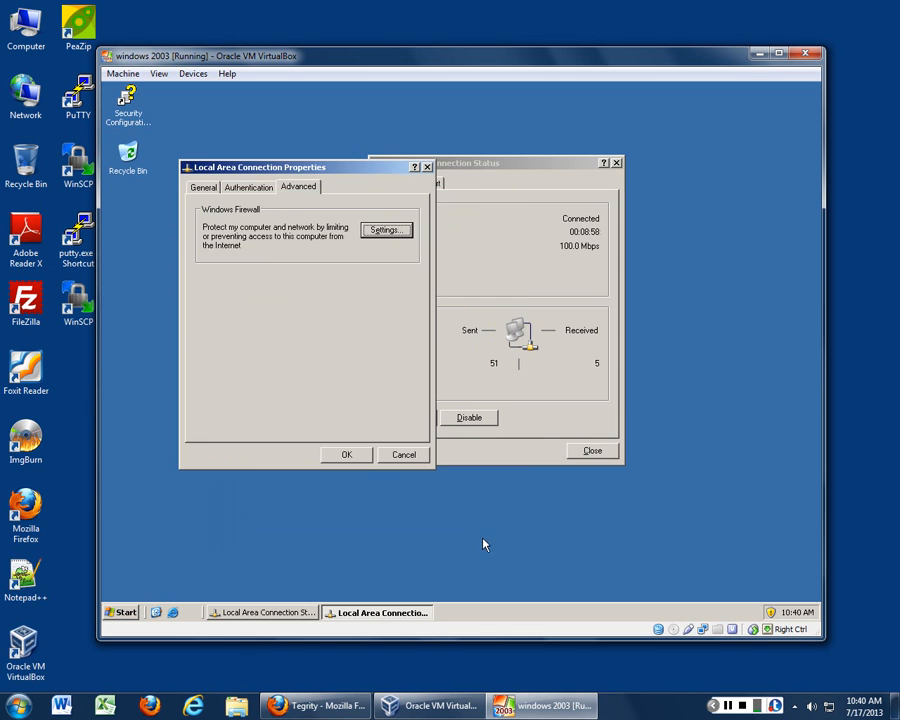
left_click(403, 454)
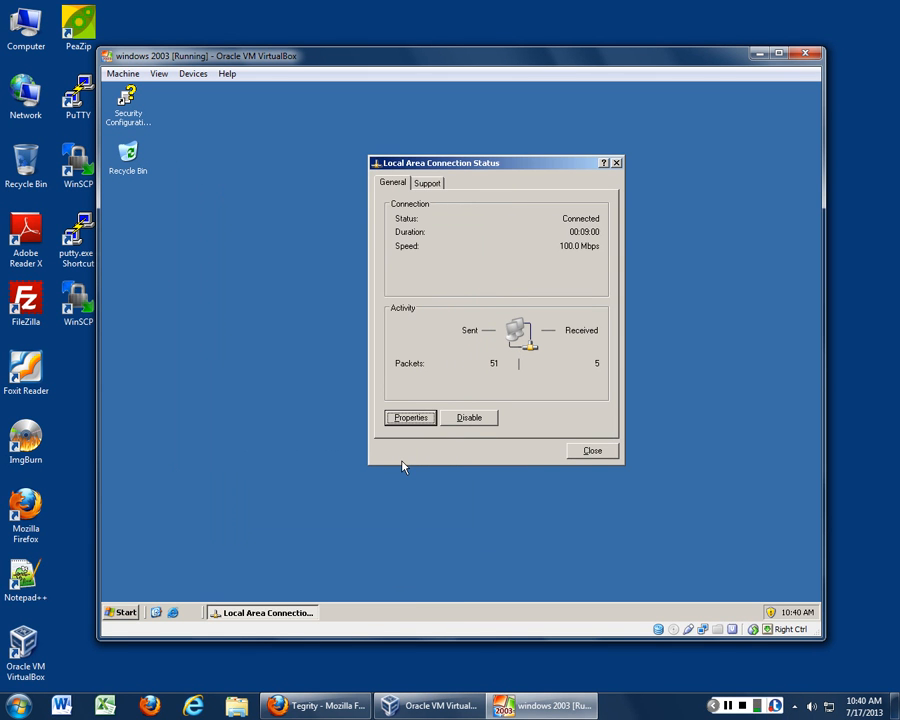
left_click(588, 452)
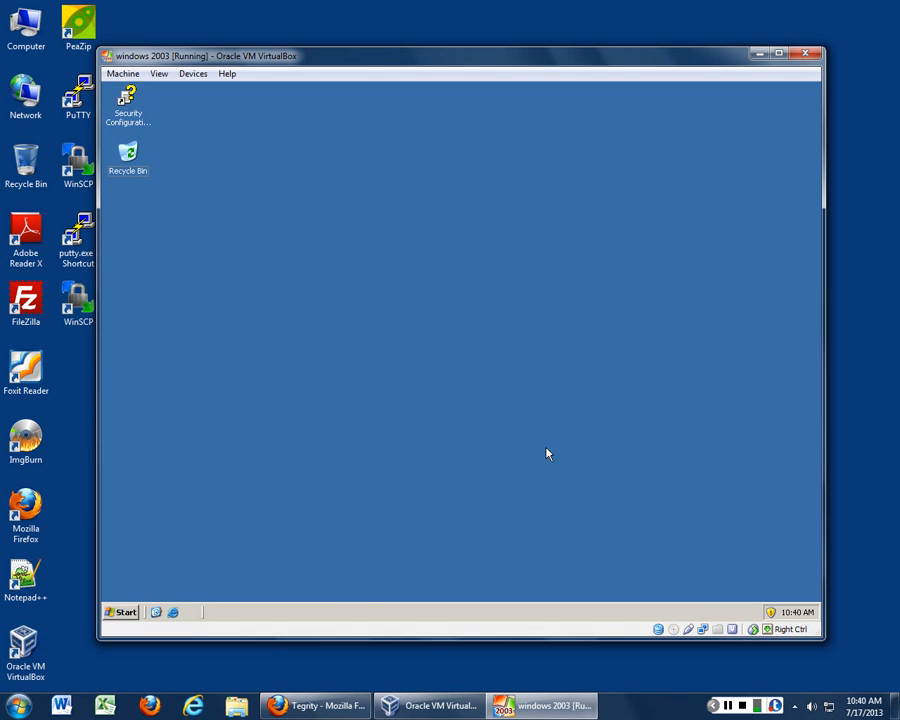
- Open the Regional and Language Options and set the standards and formats to Filipino (Philippines)
left_click(125, 608)
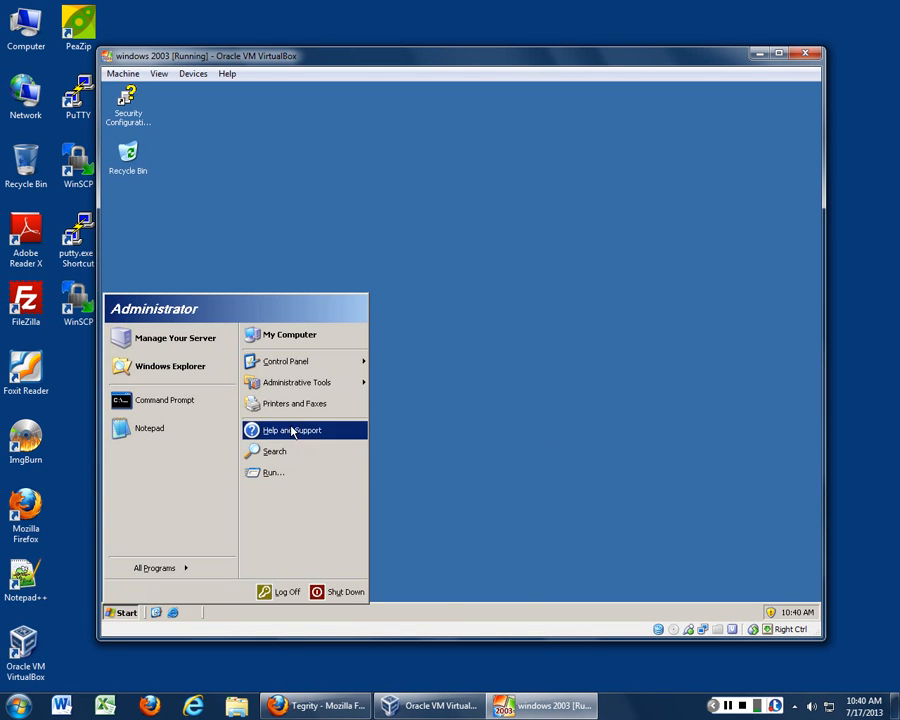
mouse_move(303, 369)
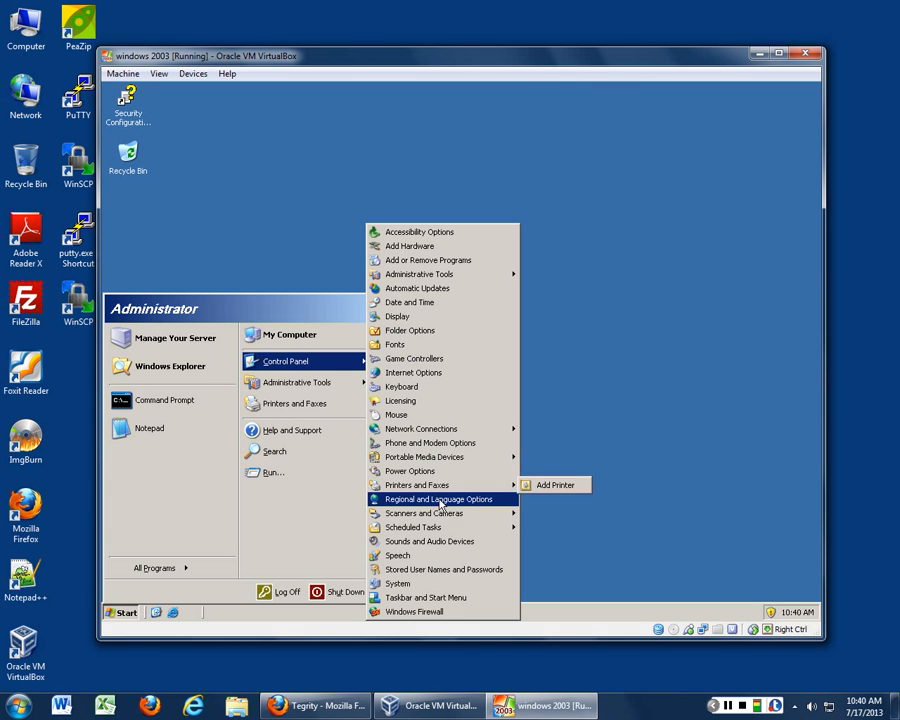
left_click(440, 499)
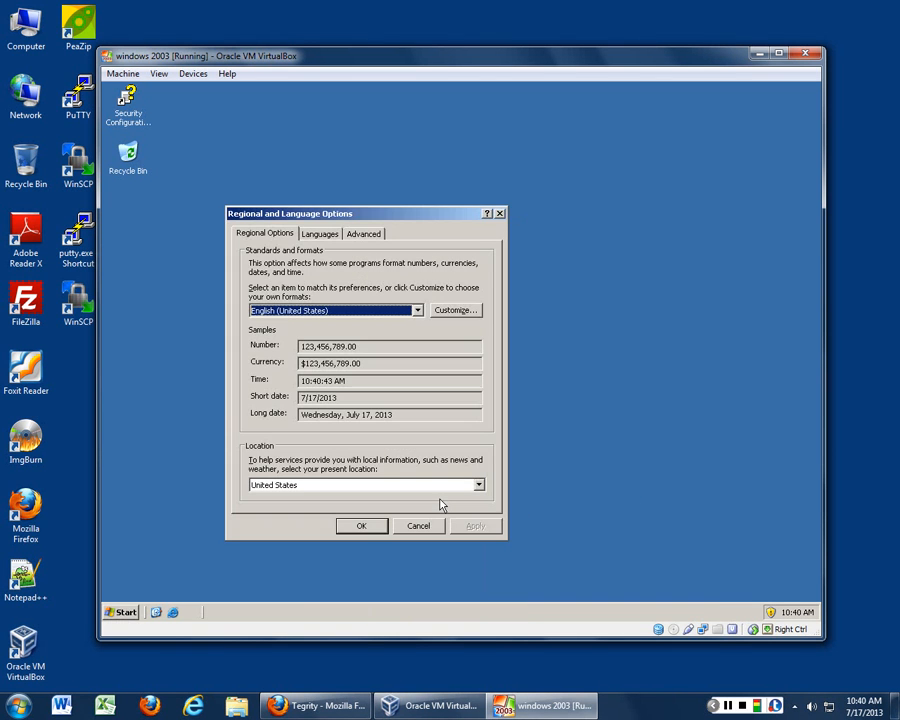
left_click(417, 310)
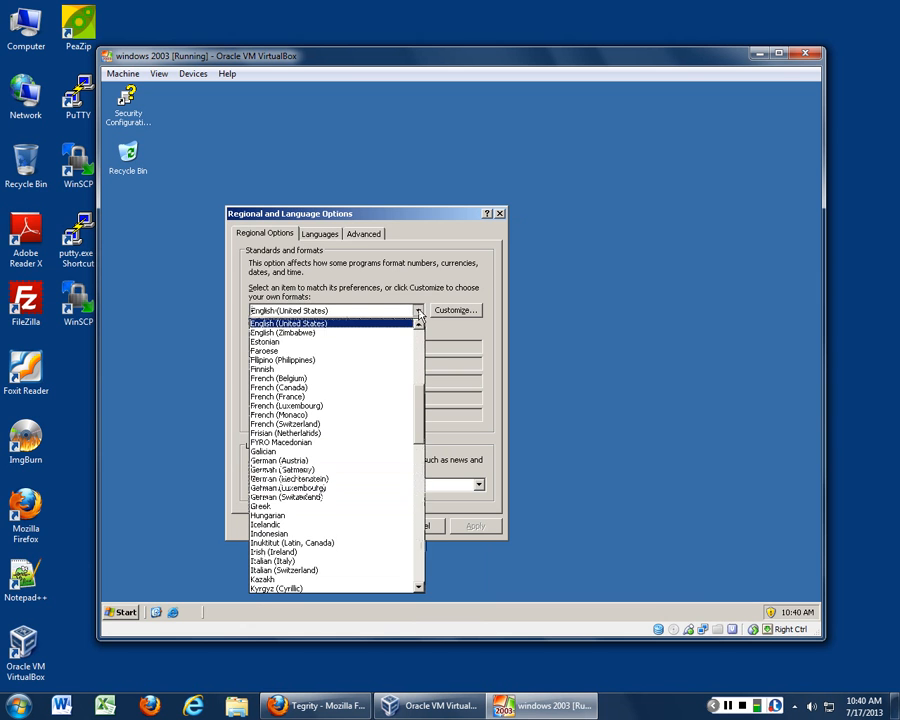
left_click(361, 361)
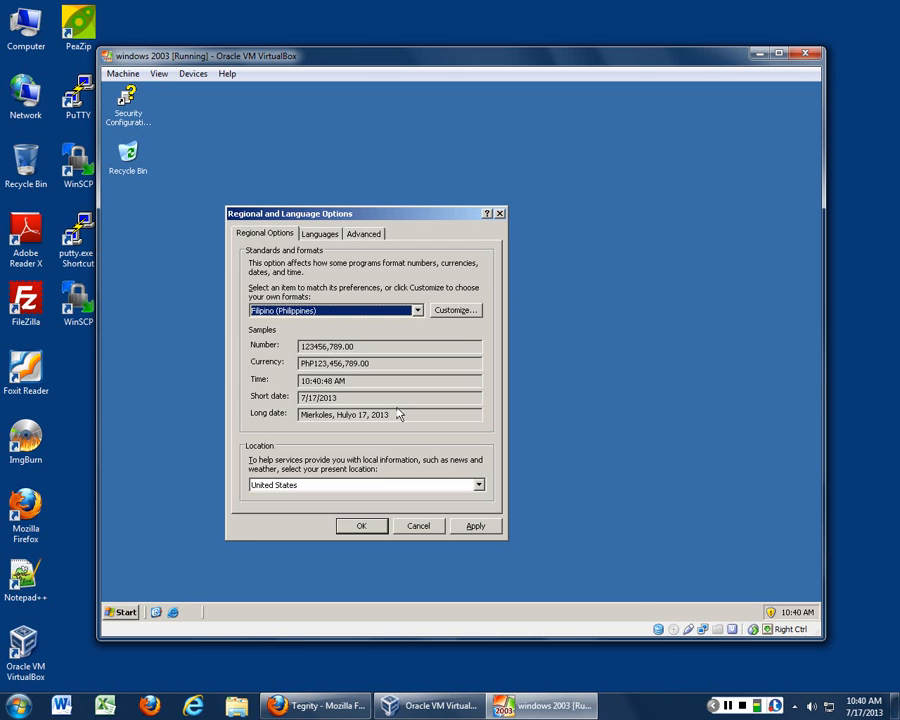
- Browse the available locales for the standards and formats, and close the choices without picking another one
left_click(417, 313)
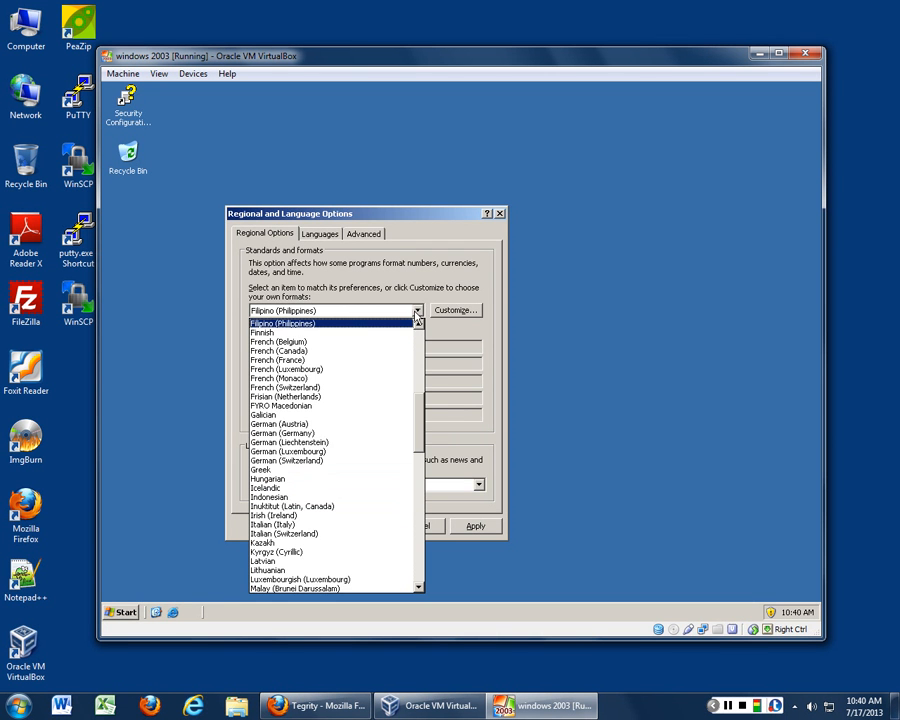
scroll(360, 441, "down", 6)
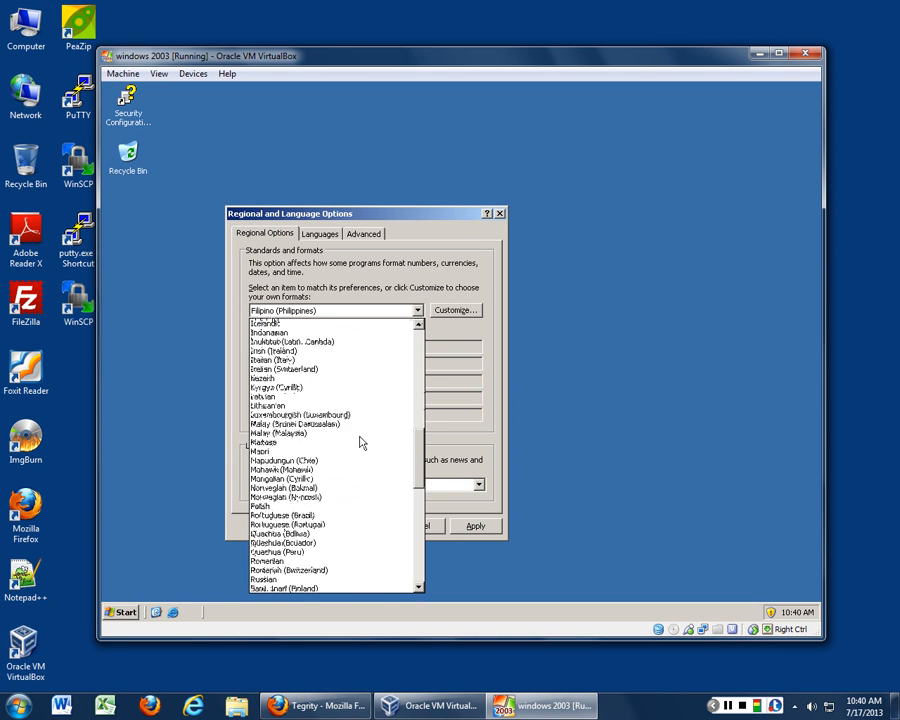
scroll(361, 442, "down", 4)
scroll(361, 442, "down", 3)
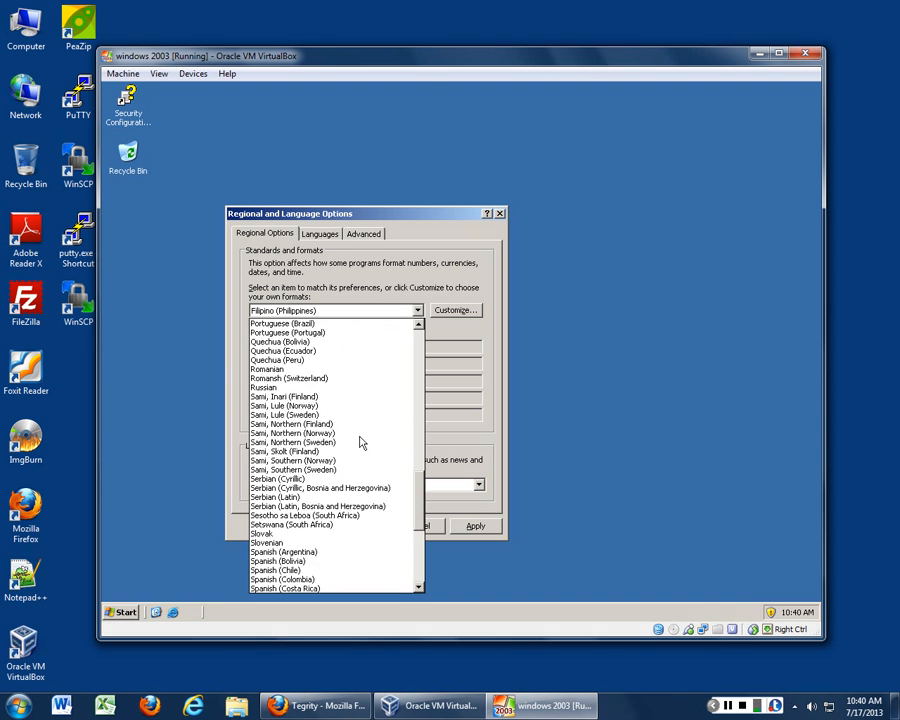
scroll(361, 443, "up", 4)
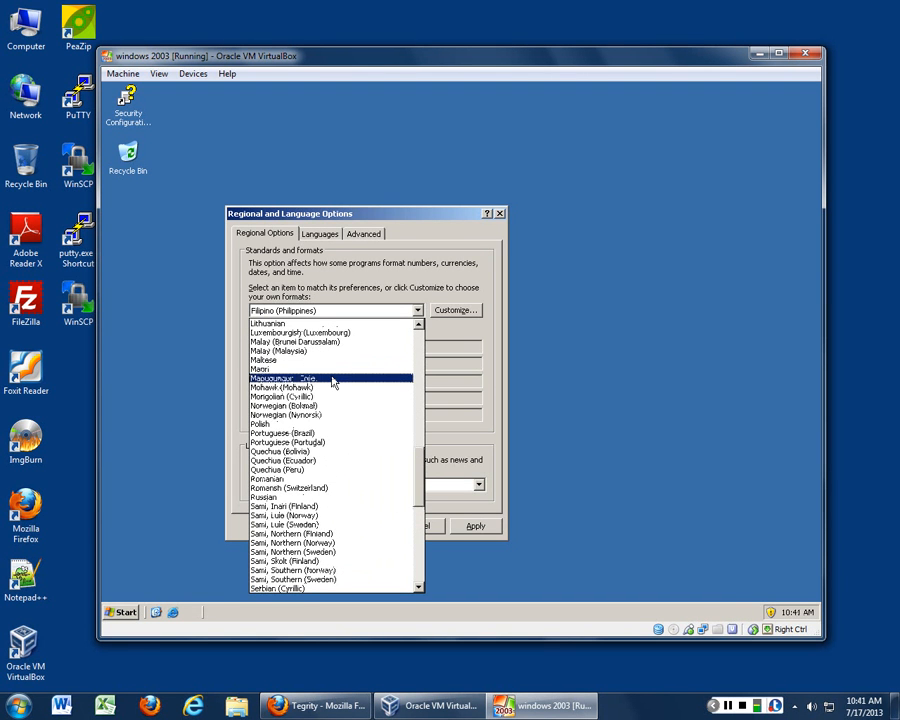
scroll(332, 398, "up", 4)
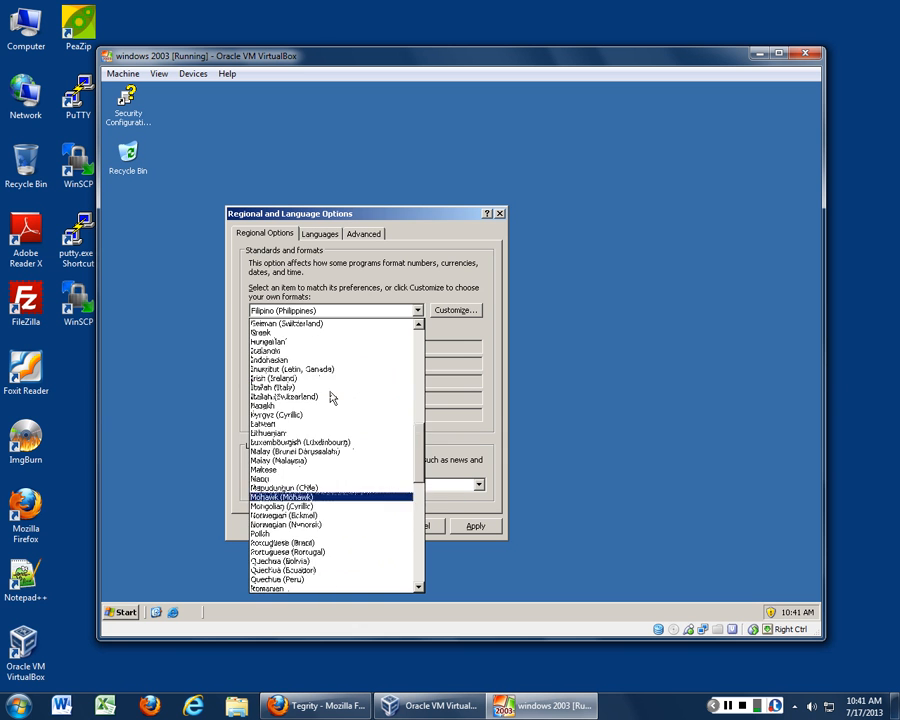
scroll(332, 398, "up", 10)
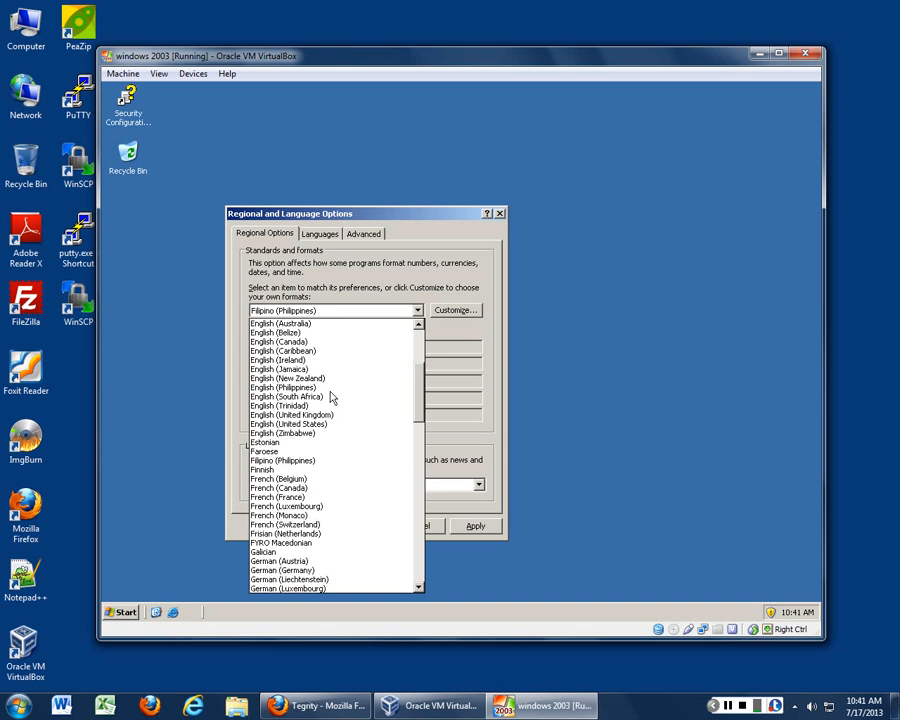
scroll(332, 398, "up", 5)
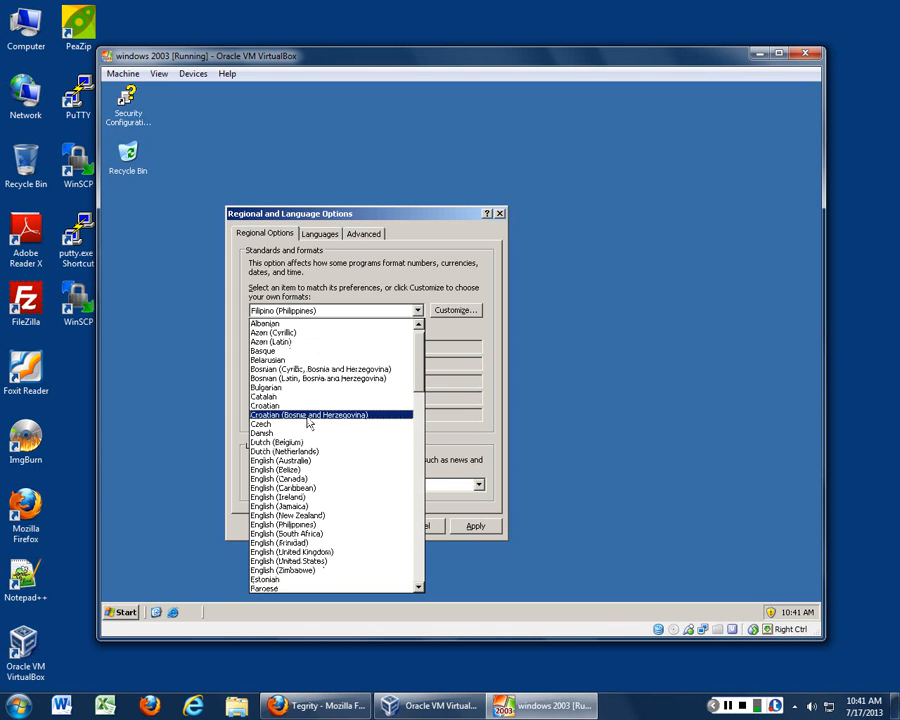
scroll(327, 426, "down", 6)
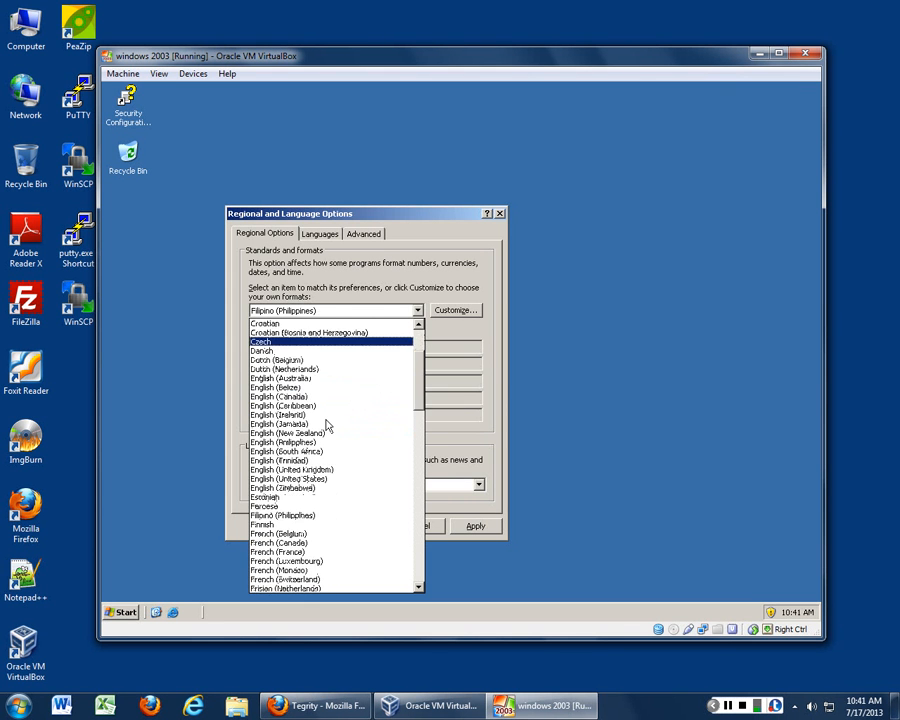
scroll(327, 426, "down", 7)
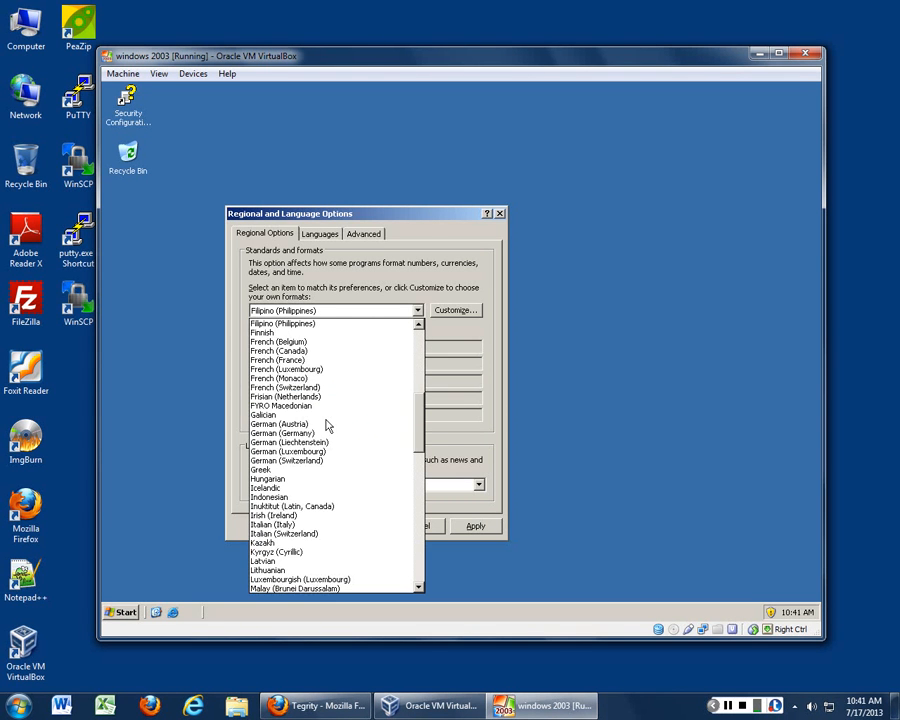
scroll(327, 426, "down", 3)
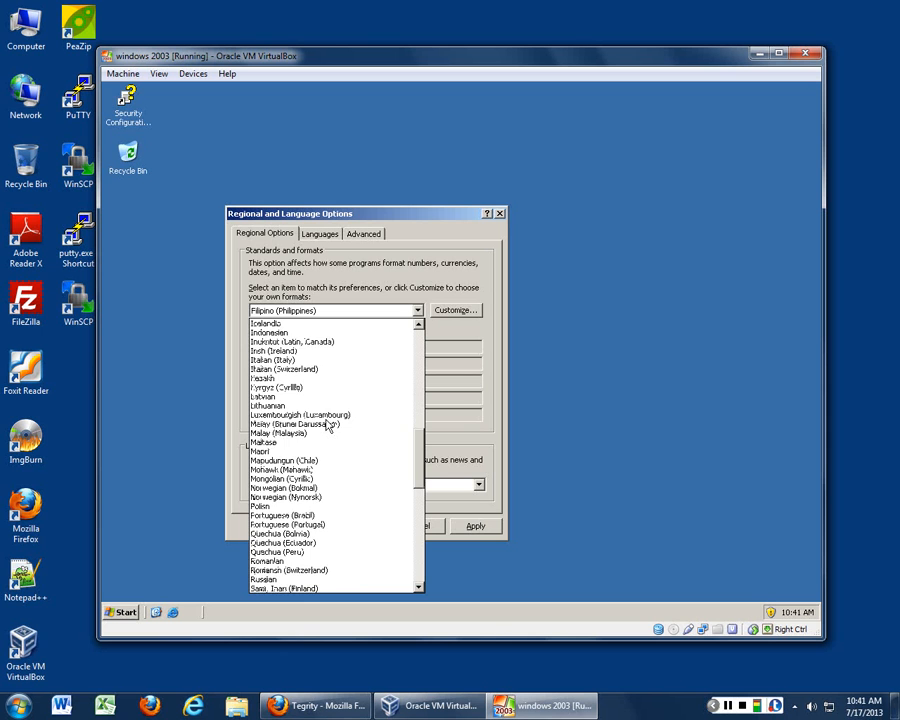
scroll(327, 426, "down", 2)
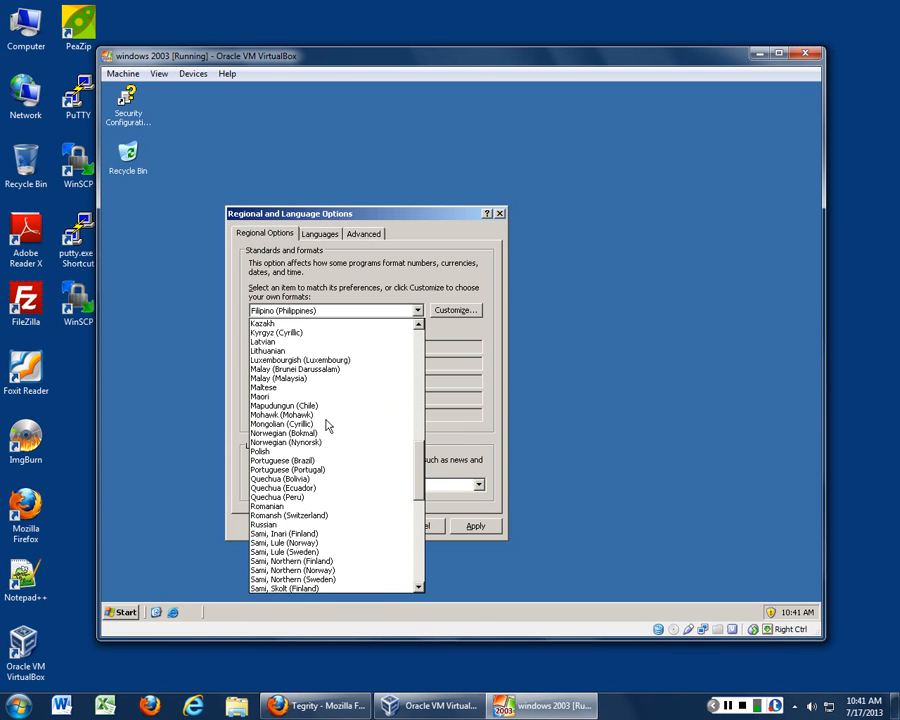
left_click(584, 397)
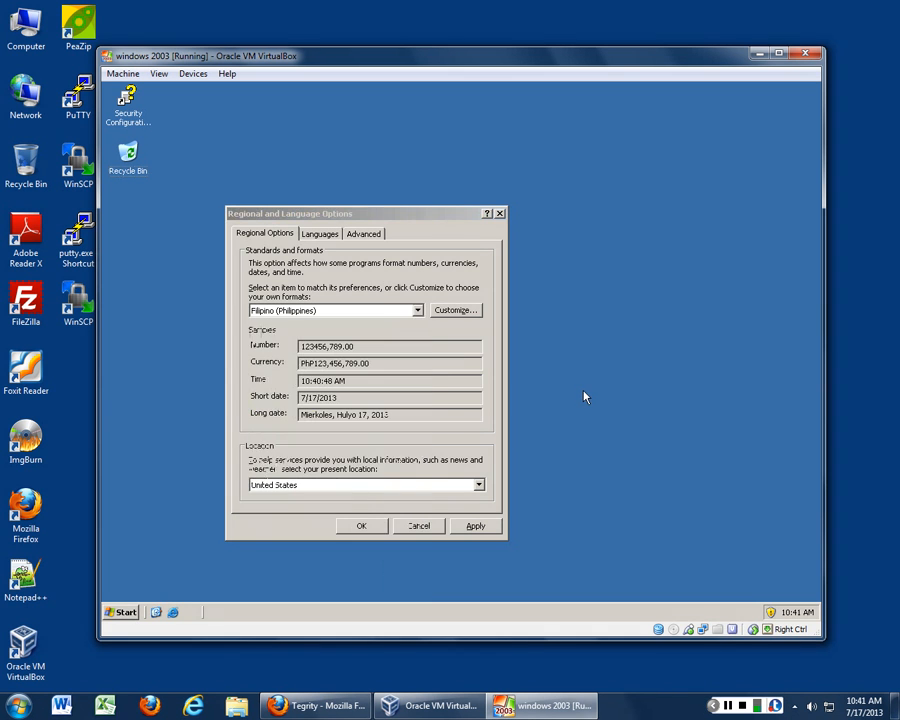
- Set the standards and formats back to English (United States)
left_click(417, 312)
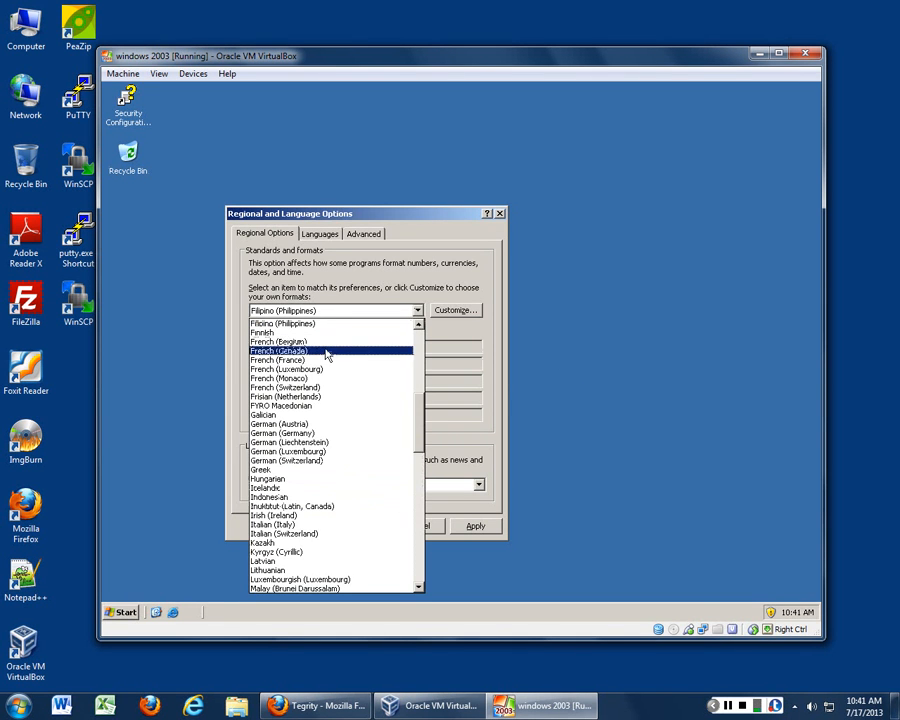
scroll(326, 390, "up", 5)
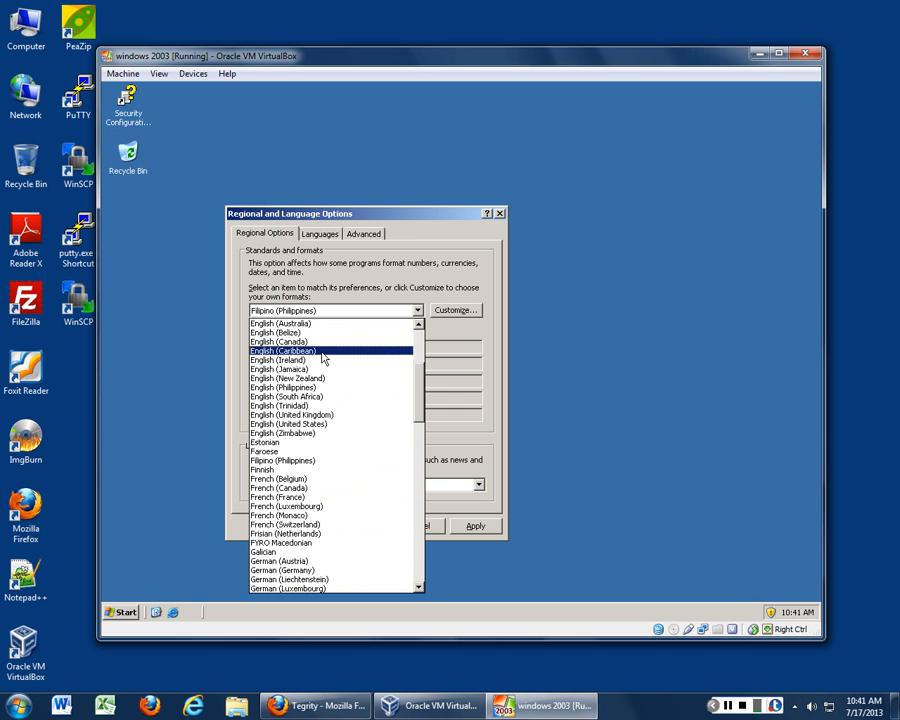
left_click(322, 424)
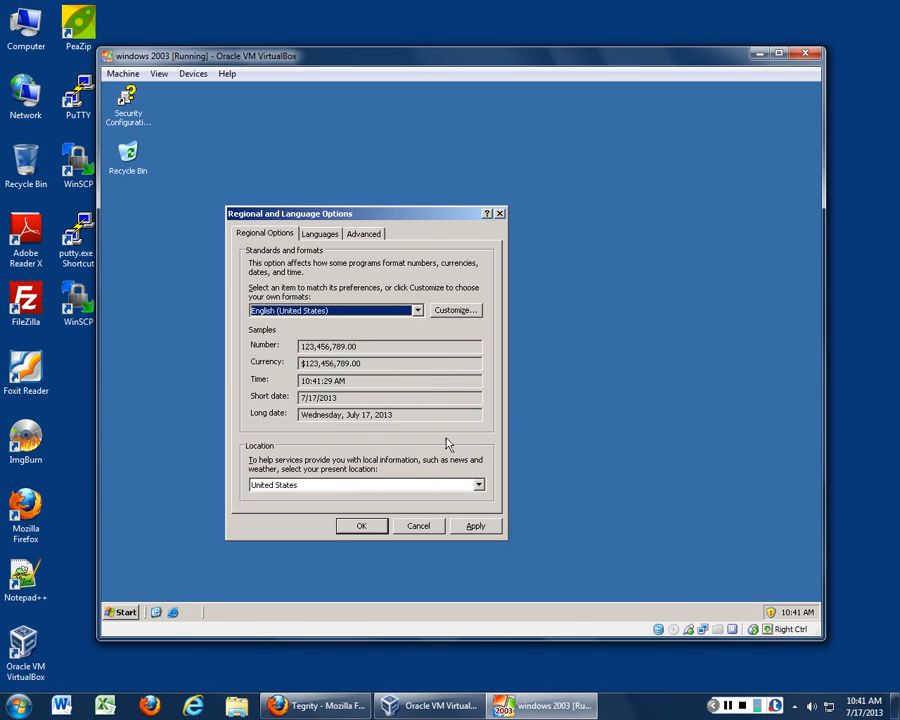
- Check the location choices and the language and advanced settings of the Regional and Language Options, and close them without saving
left_click(479, 487)
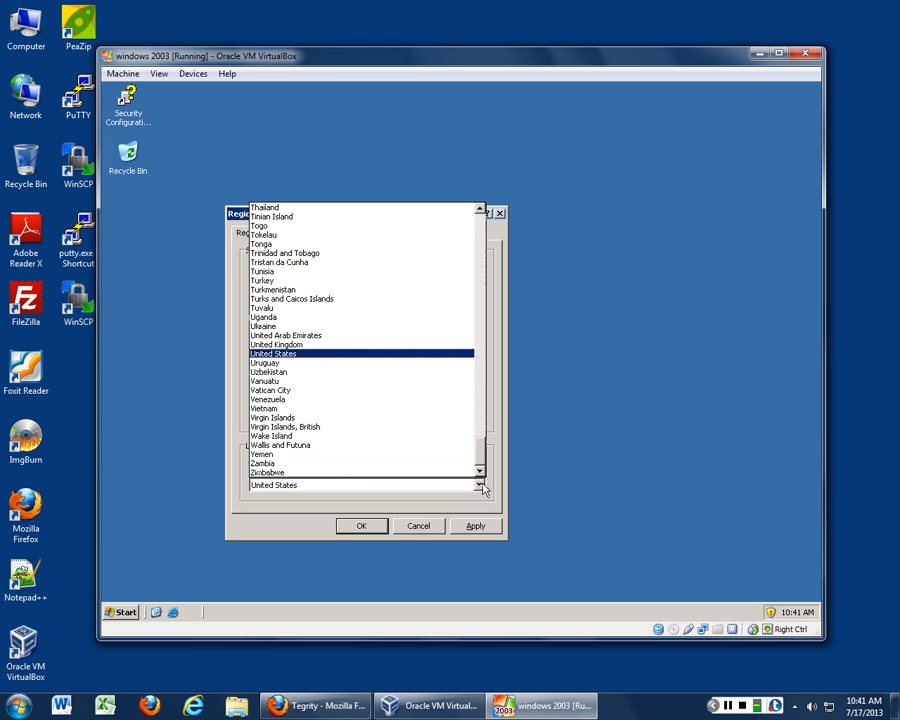
left_click(480, 486)
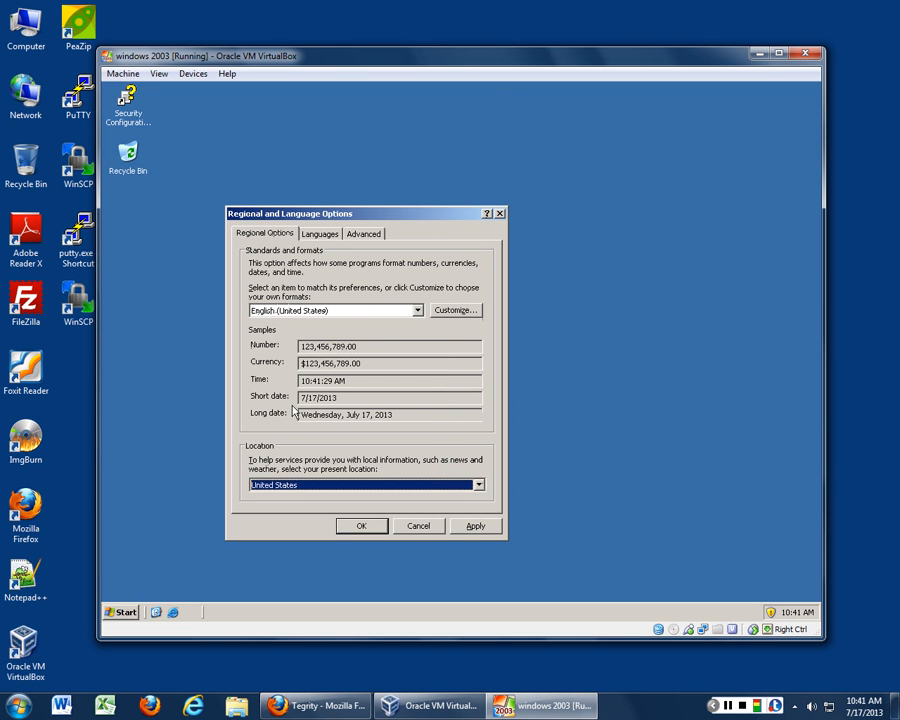
left_click(321, 234)
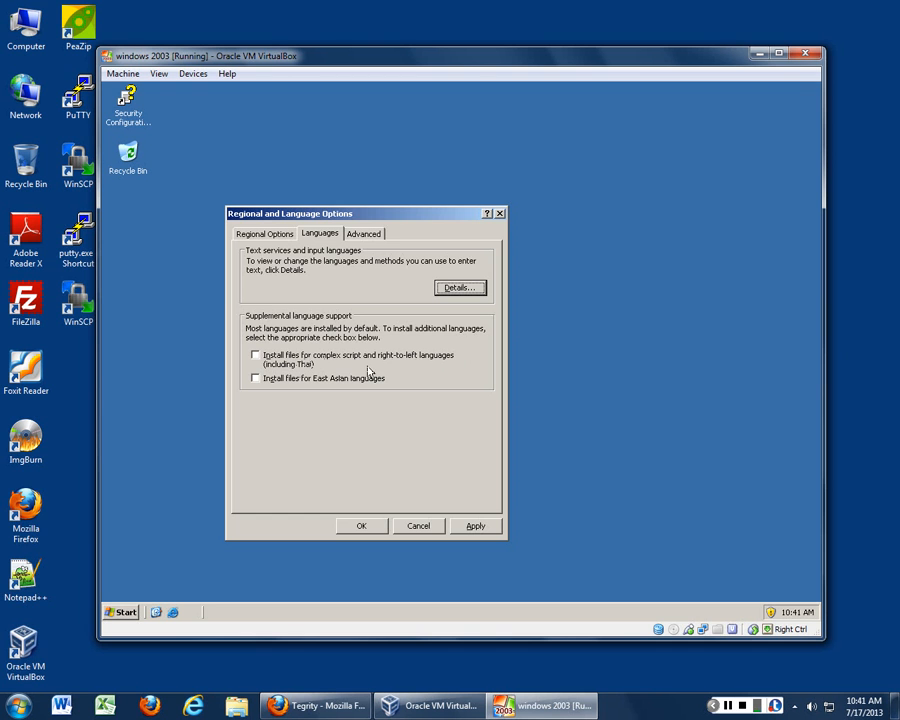
left_click(378, 236)
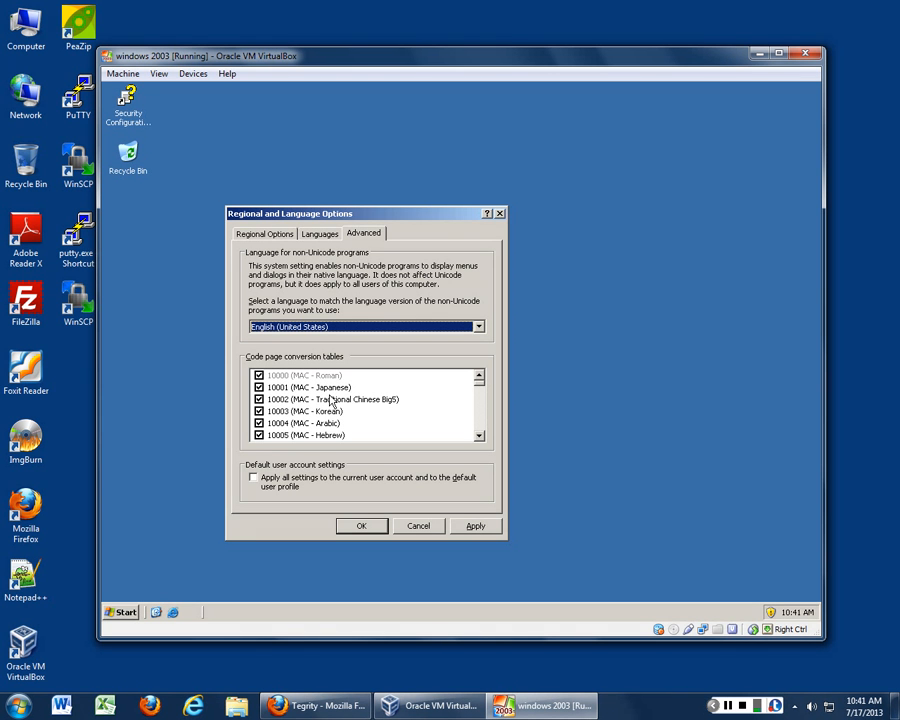
left_click(421, 526)
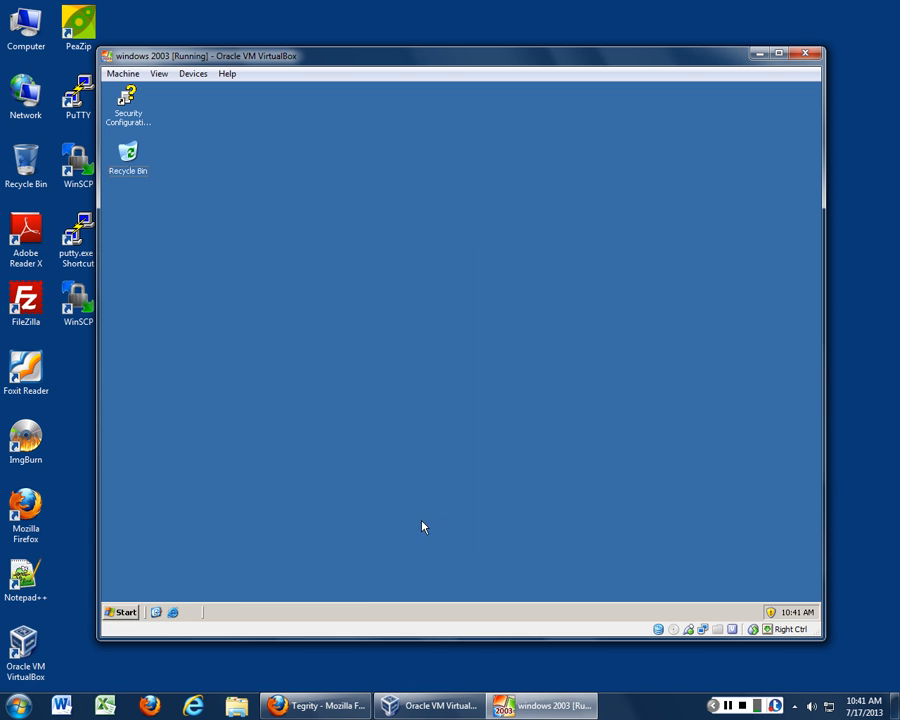
- Start adding a scheduled task from the Control Panel and choose Backup as the program to run
left_click(119, 611)
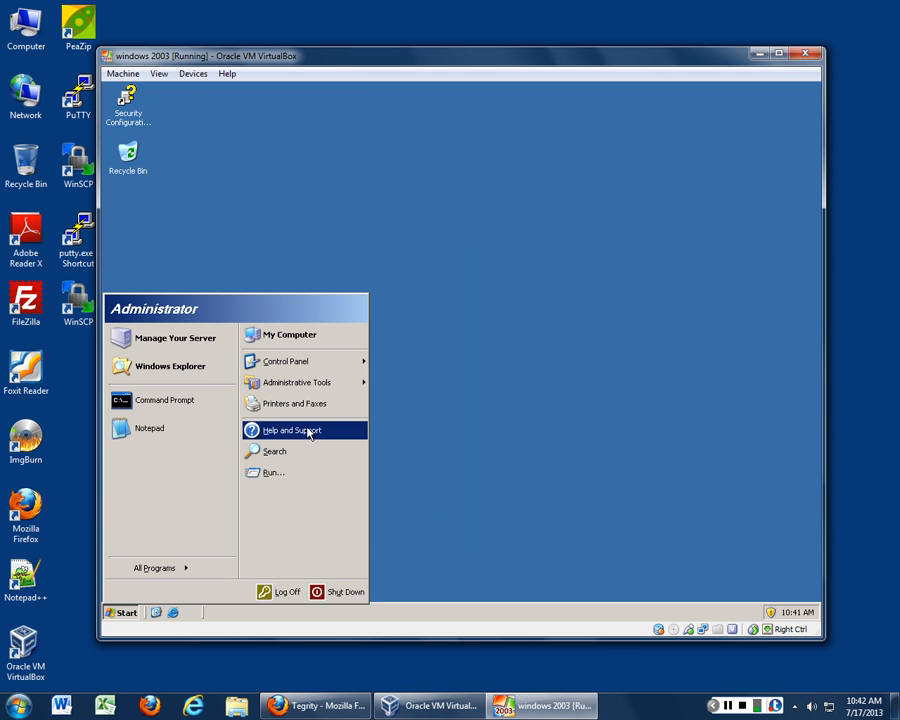
mouse_move(335, 368)
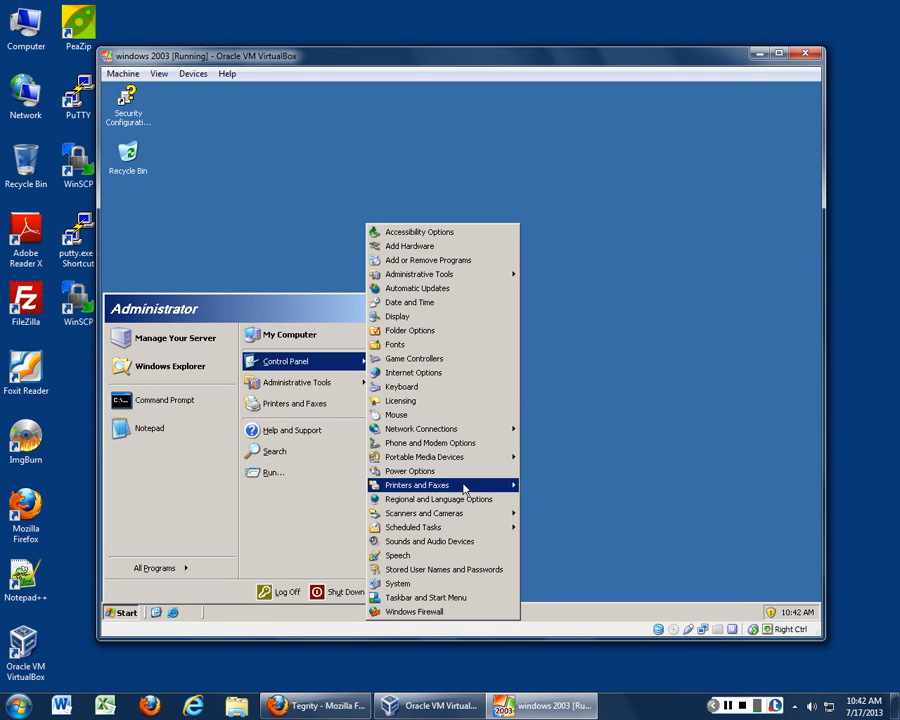
mouse_move(463, 518)
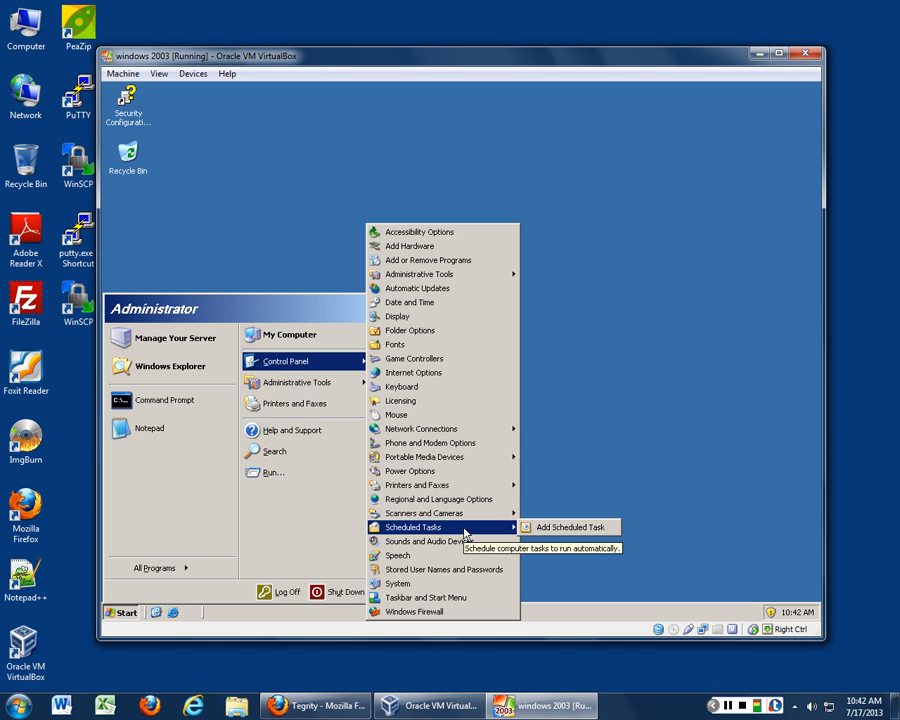
left_click(555, 530)
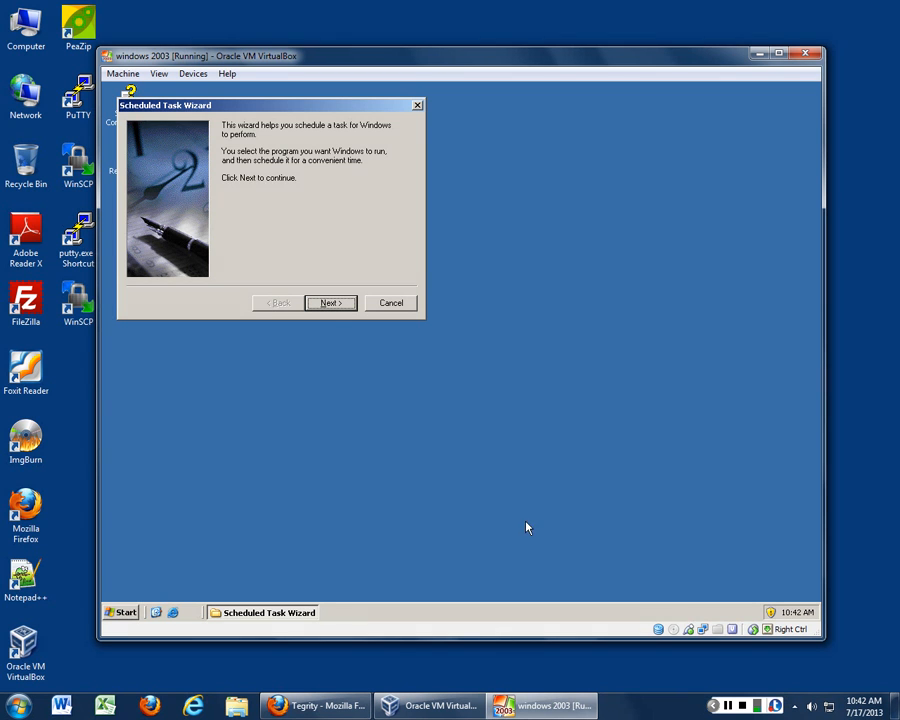
left_click(338, 303)
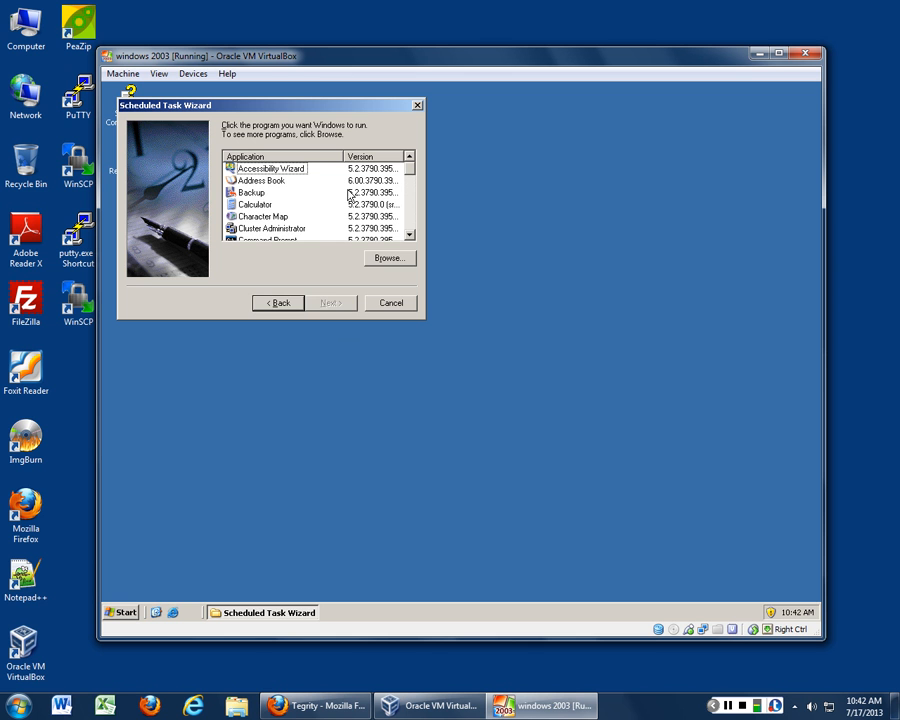
left_click(250, 196)
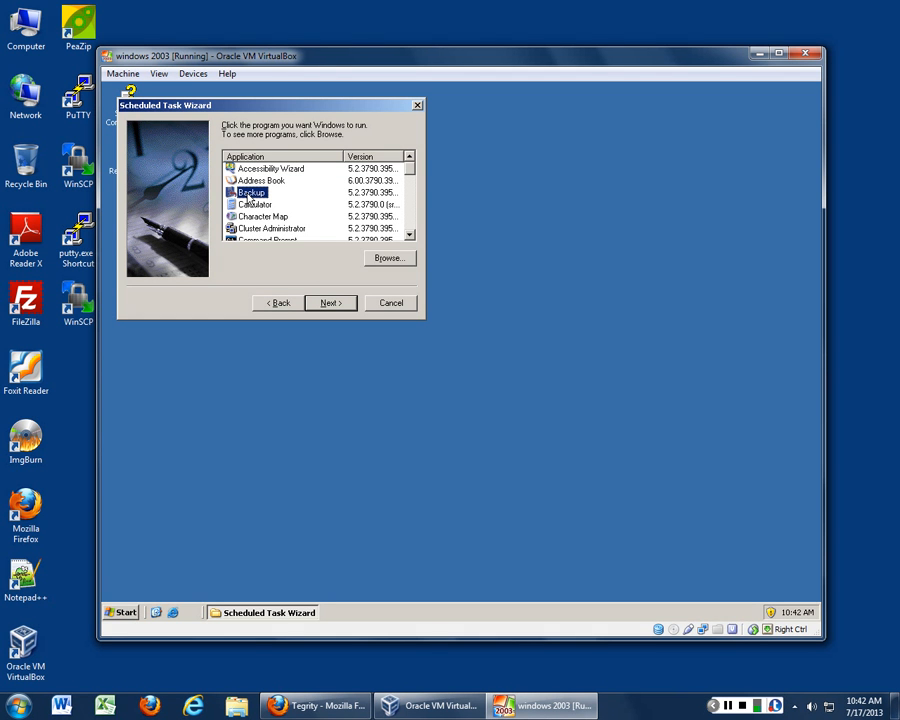
left_click(331, 302)
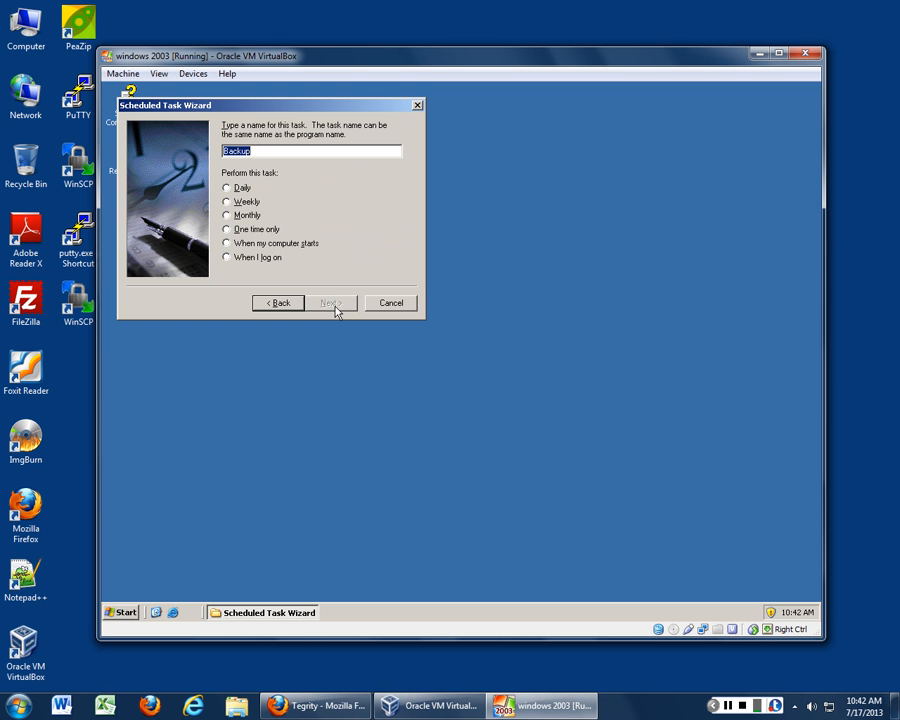
- Name the scheduled task BackupMyBox and have it performed daily
left_click(275, 150)
type("MyBox")
left_click(227, 188)
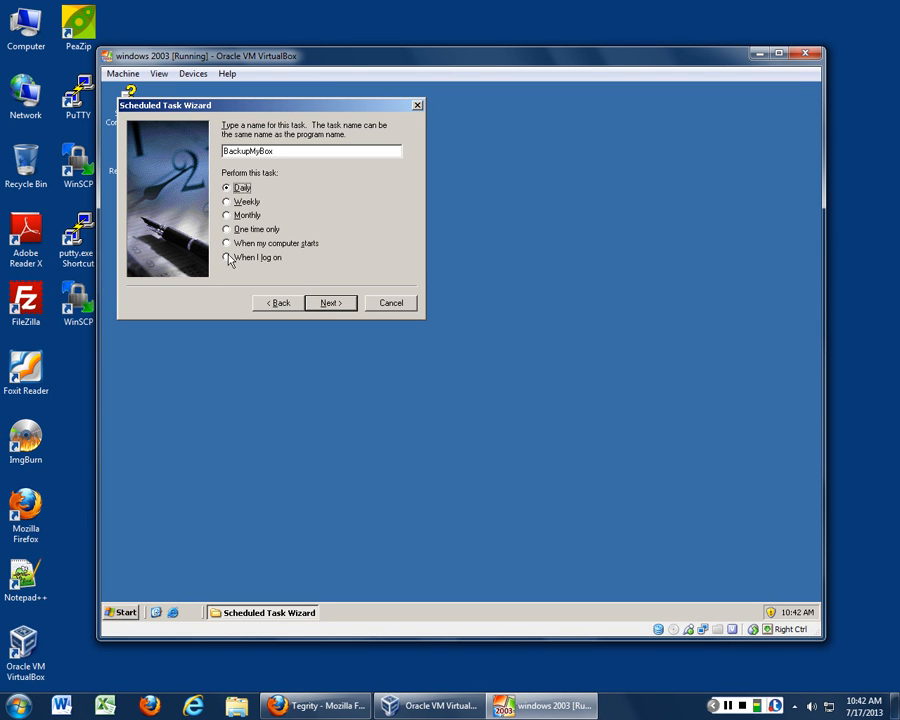
left_click(335, 306)
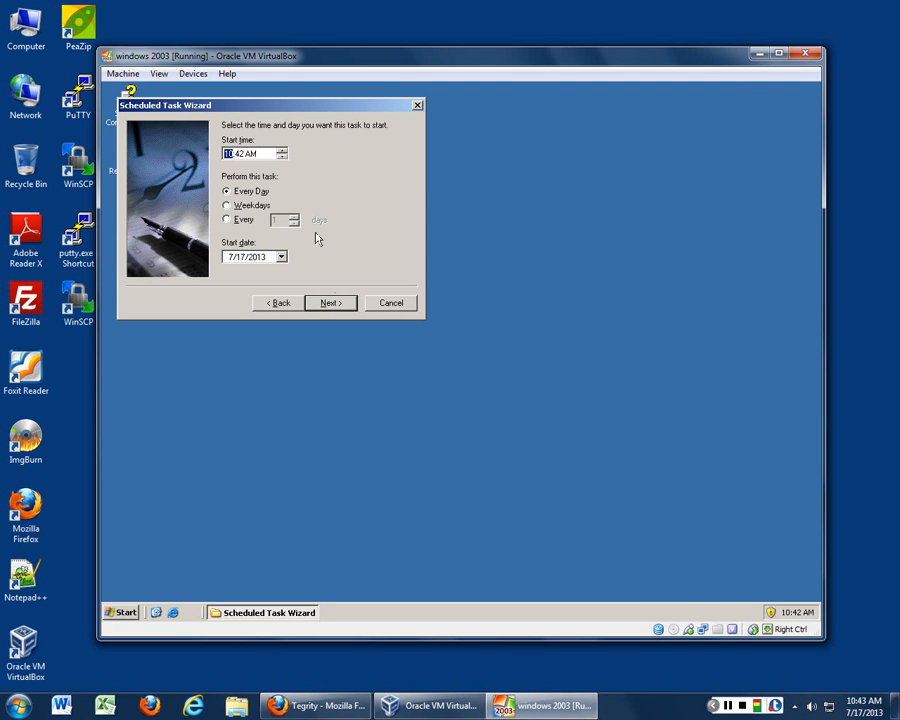
- Set the task's start time to 10:42 PM and accept the schedule
left_click(262, 155)
key("Up")
left_click(335, 303)
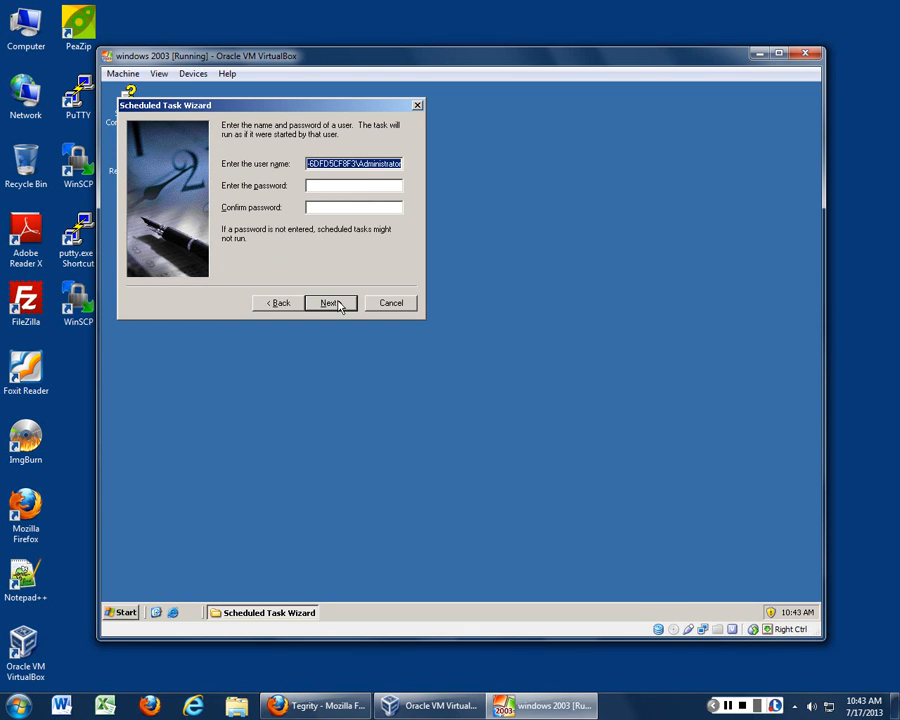
- Enter and confirm the account password for running the task, and finish the wizard with the option to open the task's advanced properties
left_click(330, 185)
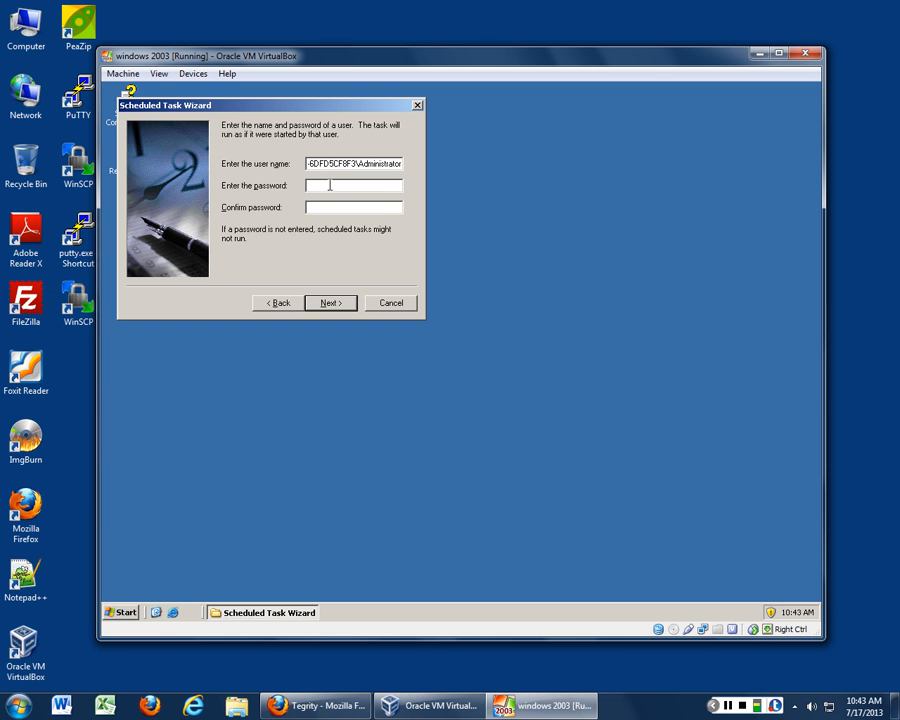
type("********")
key("Tab")
type("*")
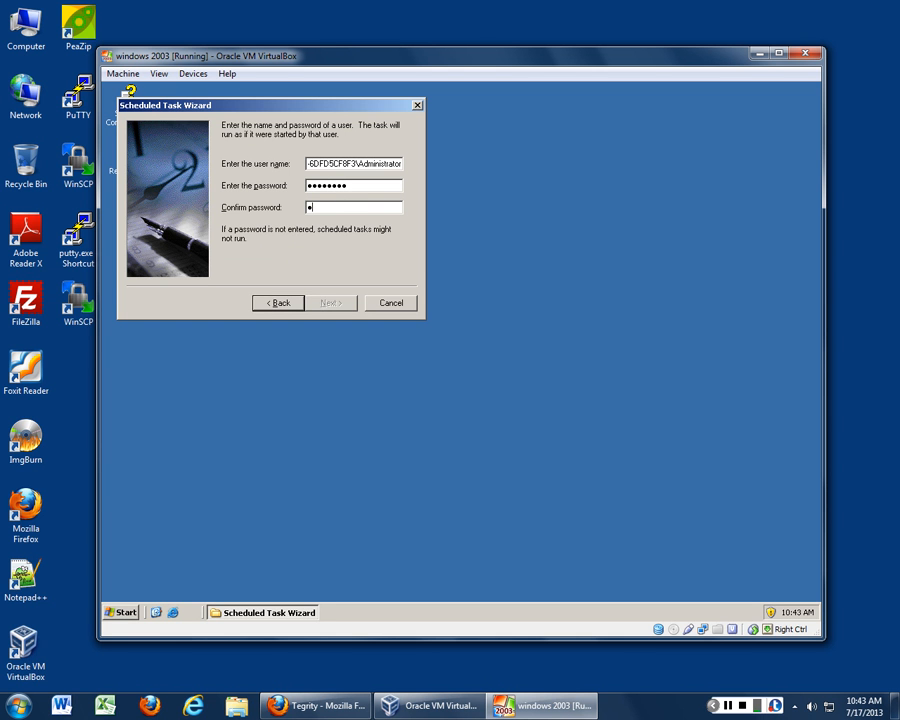
type("*******")
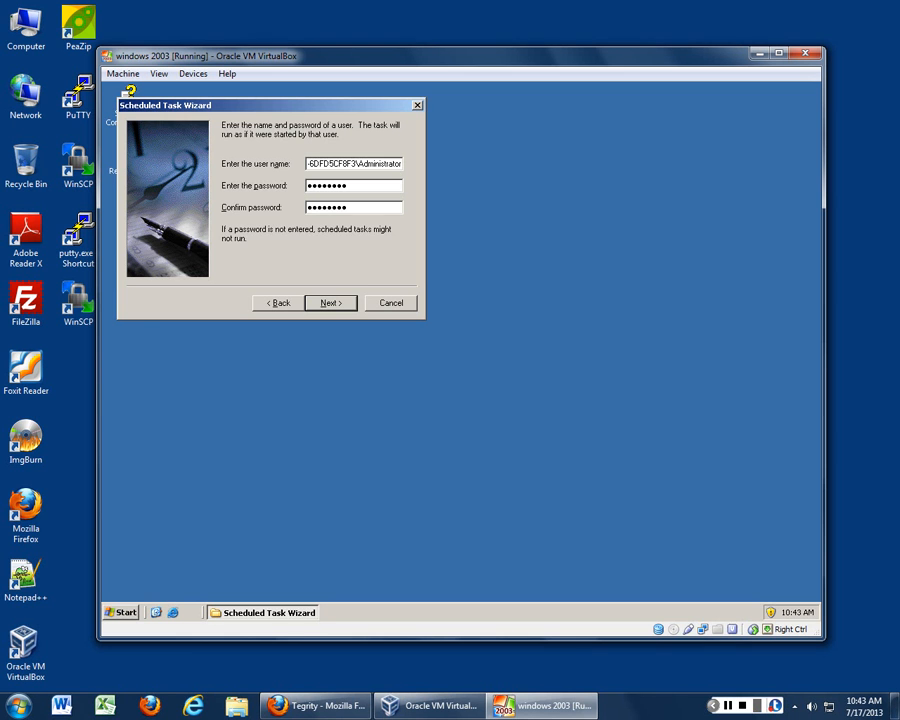
left_click(334, 303)
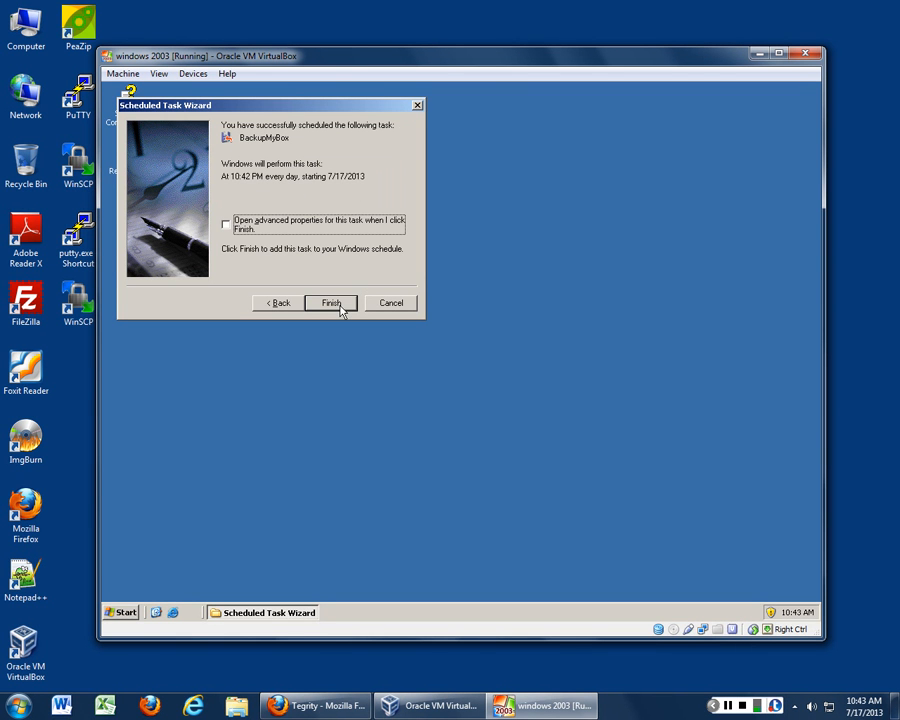
left_click(225, 226)
left_click(331, 302)
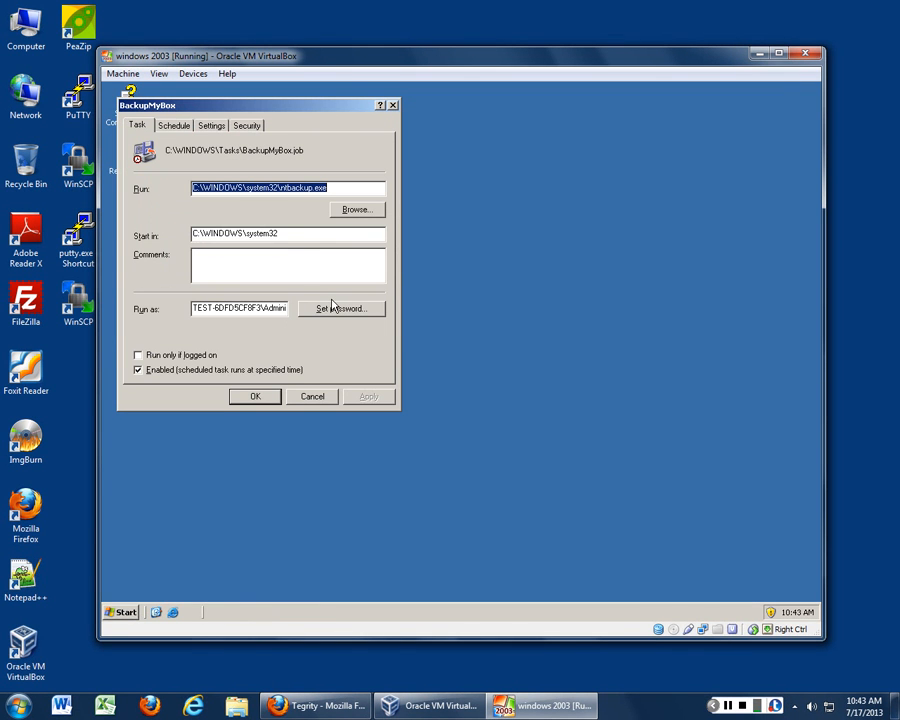
- Review the BackupMyBox task's settings, security permissions and task details, and close its properties without changing anything
left_click_drag(317, 106, 488, 125)
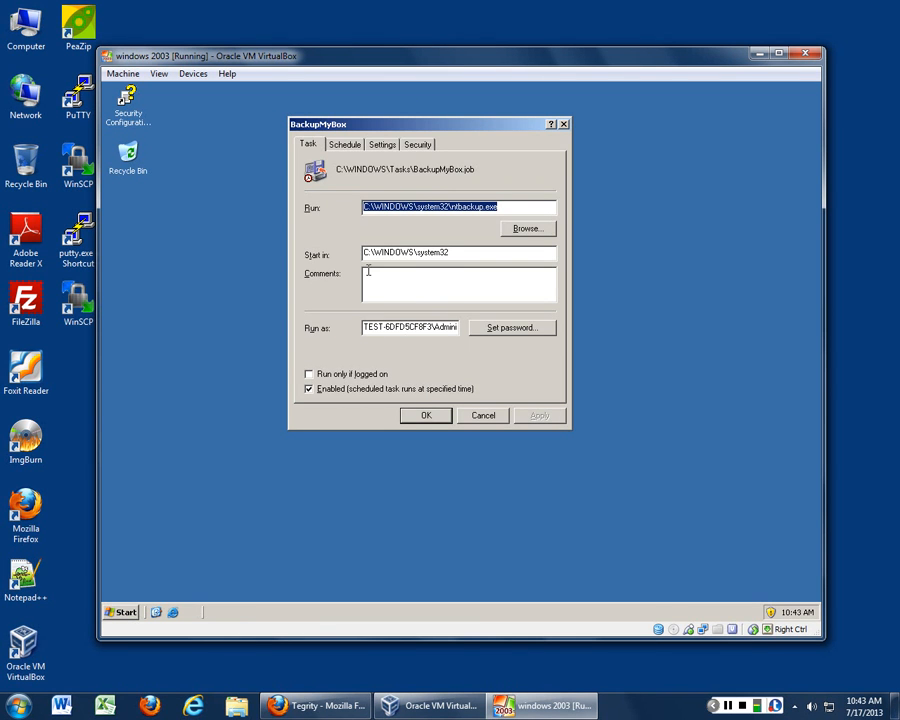
left_click(382, 145)
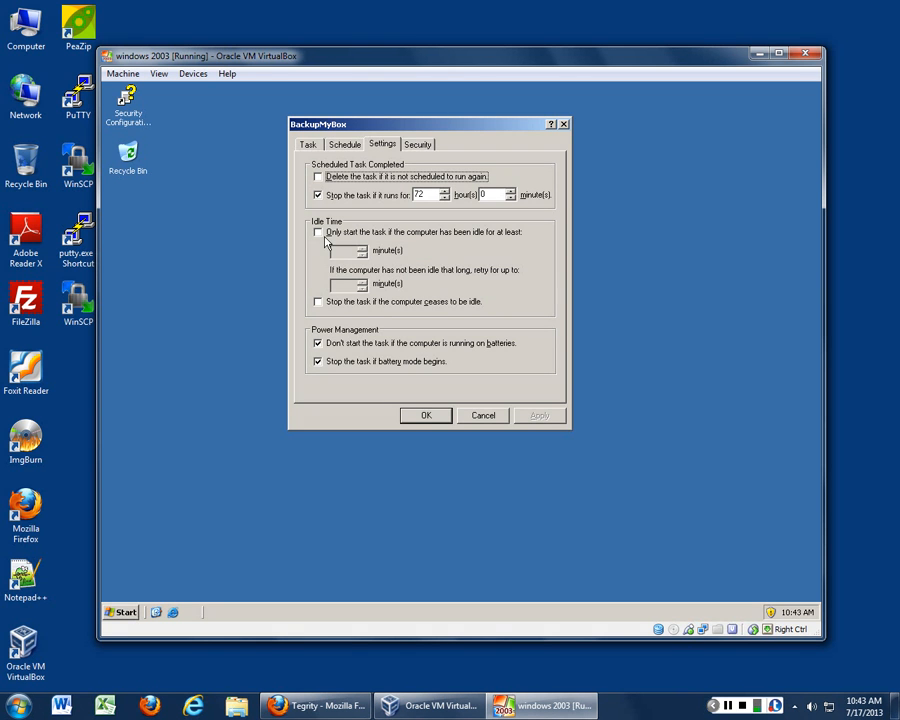
left_click(418, 146)
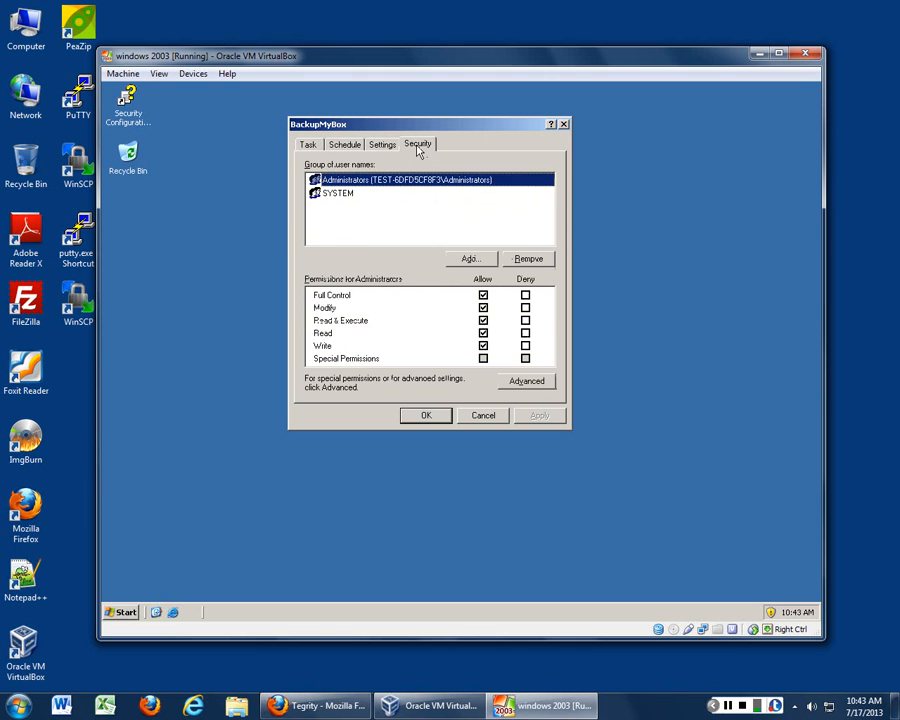
left_click(309, 145)
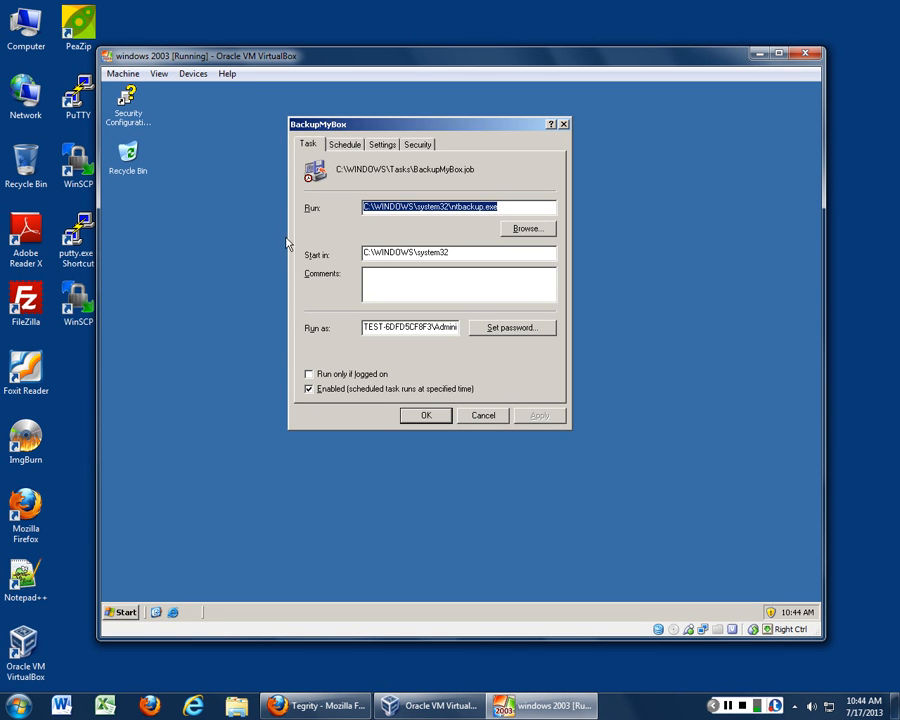
left_click(470, 416)
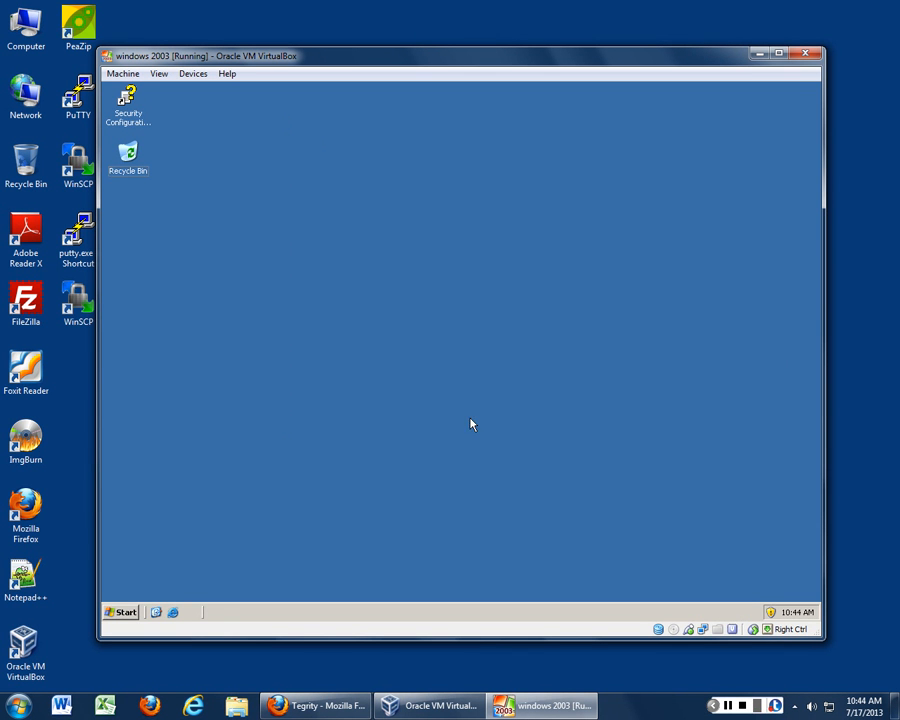
- Look at the Stored User Names and Passwords list from the Control Panel and close it
left_click(121, 610)
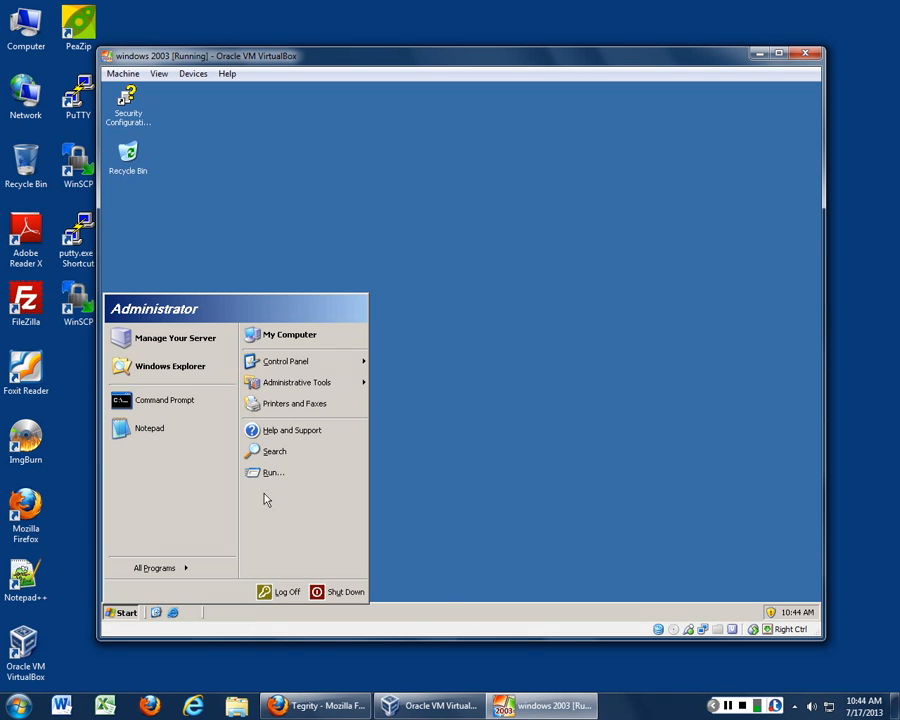
mouse_move(326, 368)
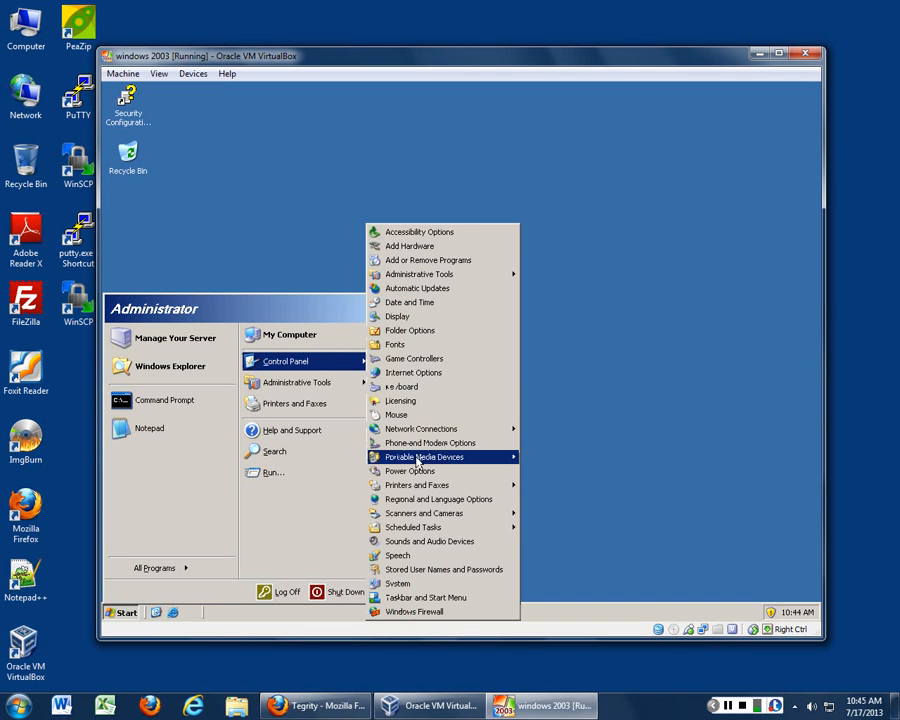
left_click(444, 572)
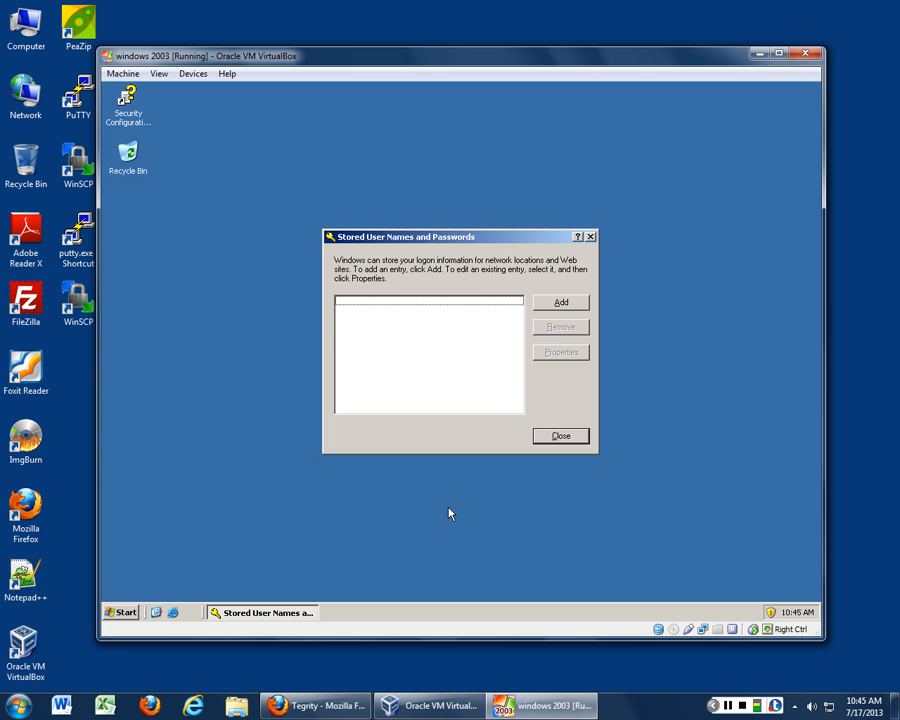
left_click(560, 436)
- Examine the keyboard's speed and hardware properties from the Control Panel and cancel out of them
left_click(120, 612)
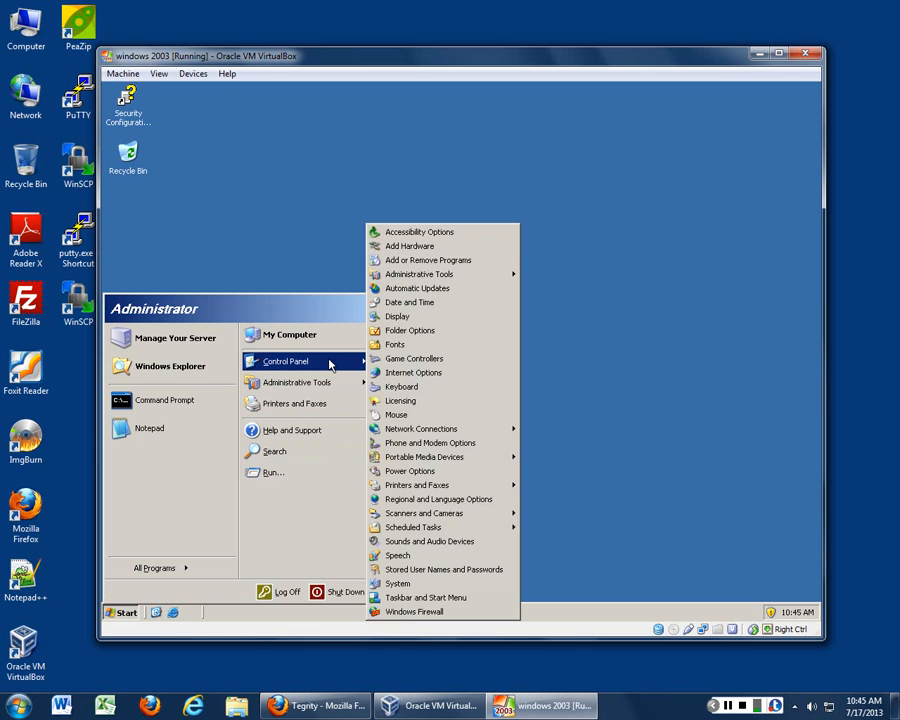
left_click(429, 388)
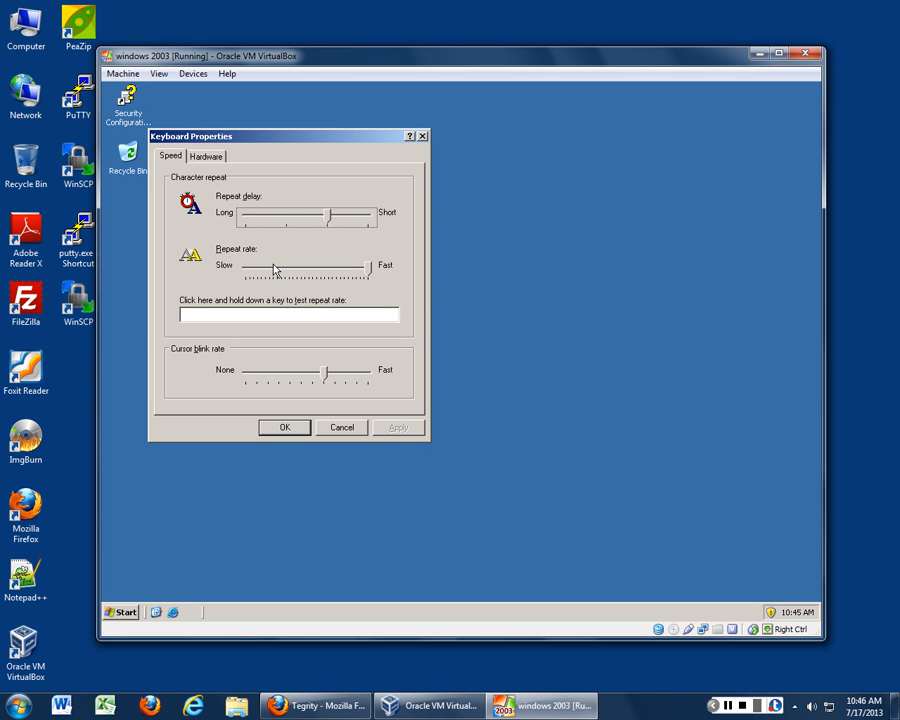
left_click(207, 157)
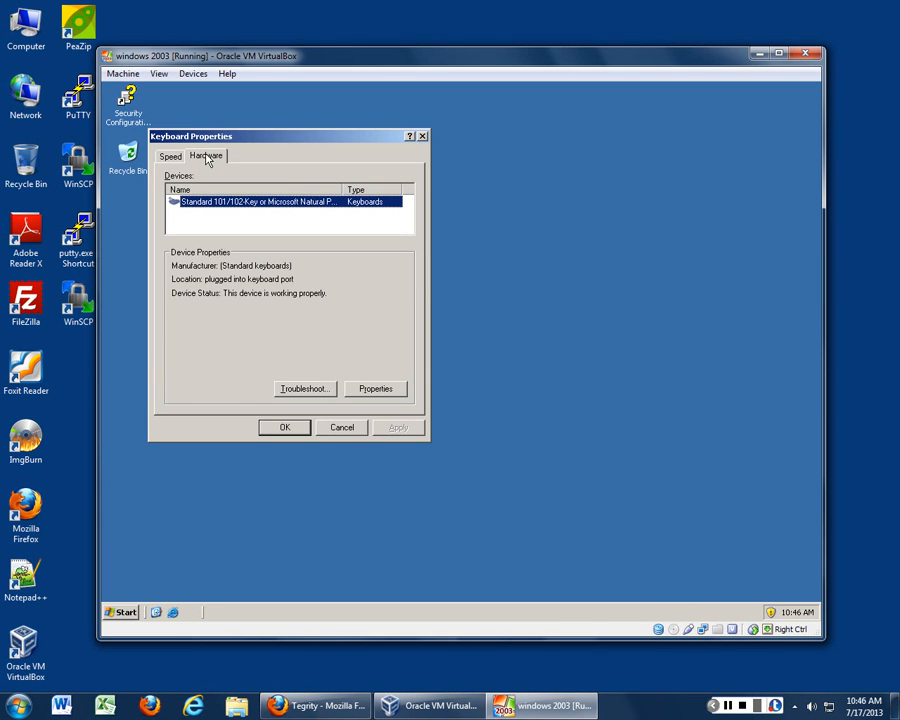
left_click(341, 427)
- Open the System properties from the Control Panel and review the general and computer name information
left_click(122, 612)
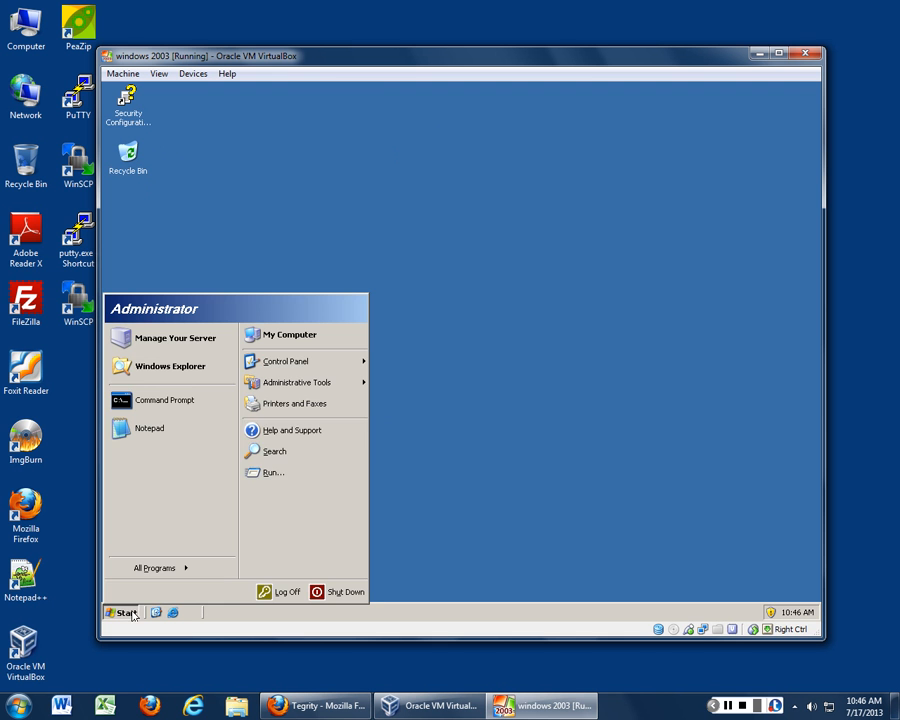
mouse_move(285, 361)
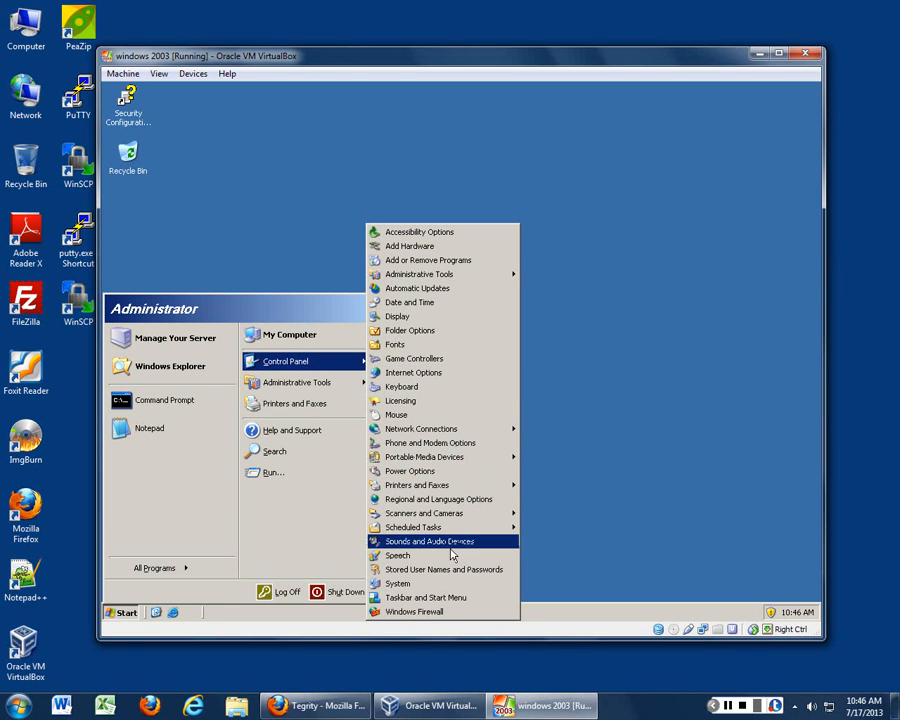
left_click(455, 586)
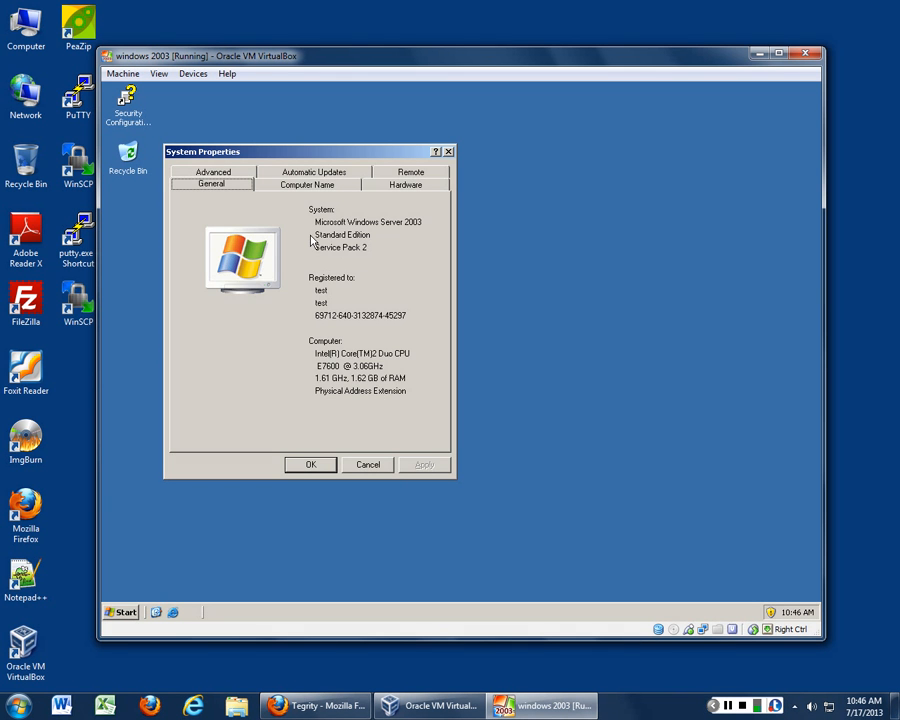
left_click(314, 186)
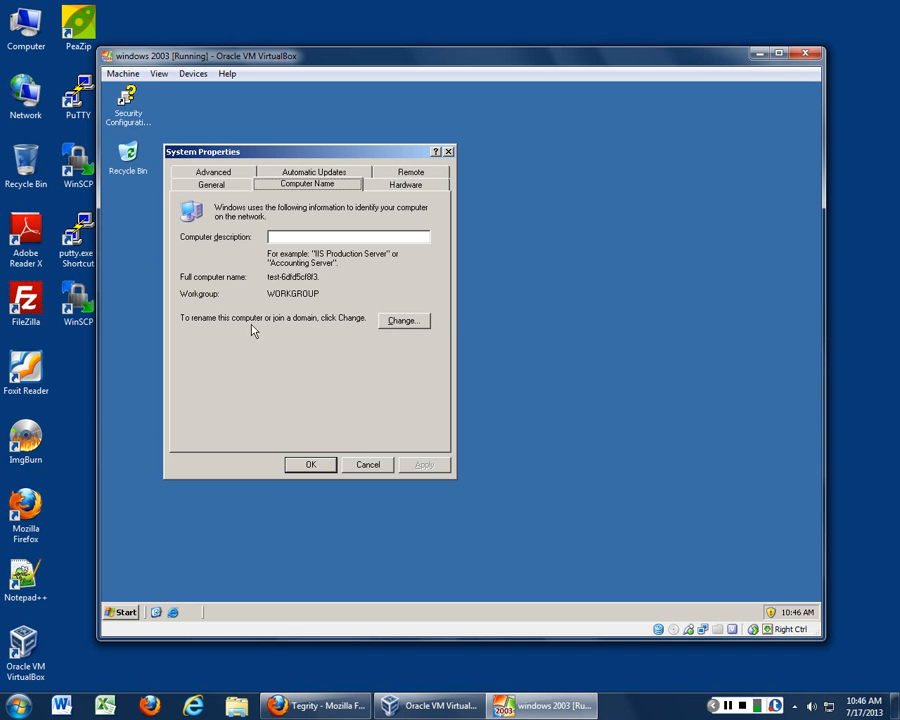
- Try to join the computer to the domain highline.edu and to highline1.edu, and cancel the membership change with Workgroup selected again
left_click(403, 321)
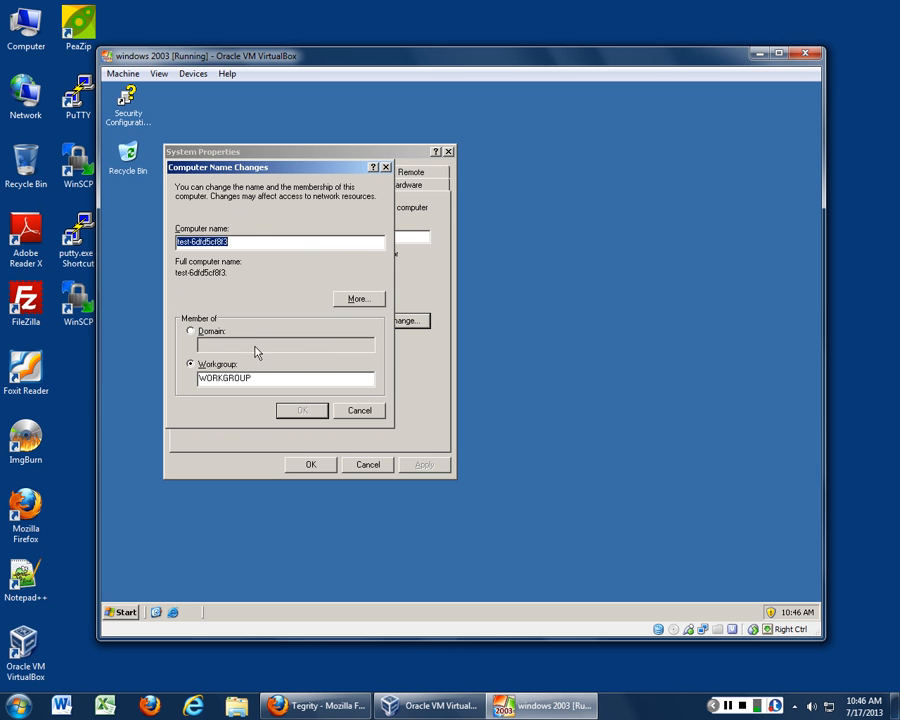
left_click(196, 331)
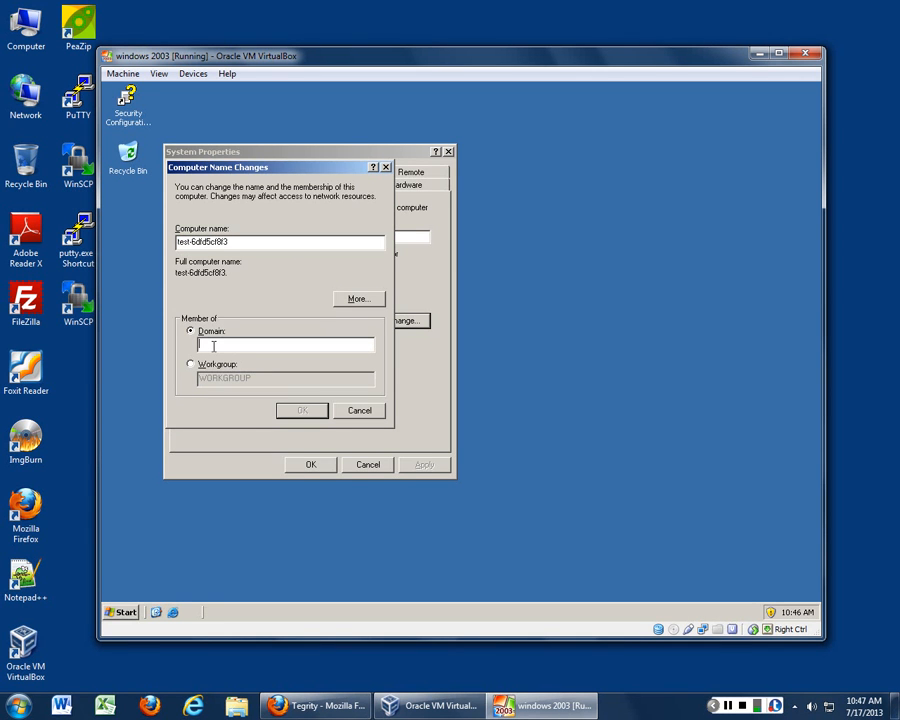
type("highline.edu")
left_click(307, 417)
left_click(224, 344)
type("1")
left_click(296, 412)
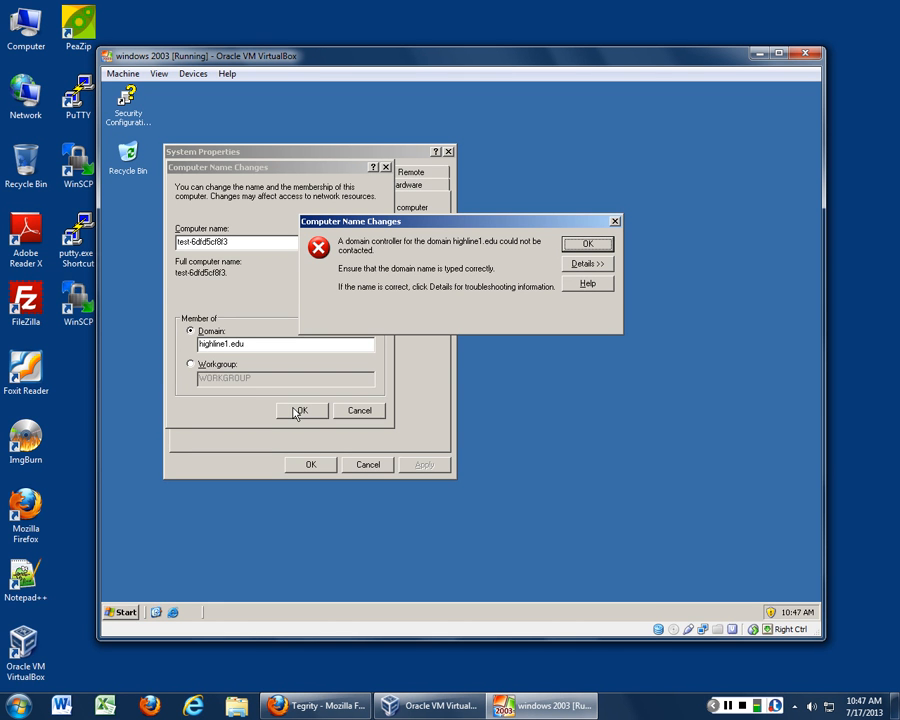
left_click(587, 244)
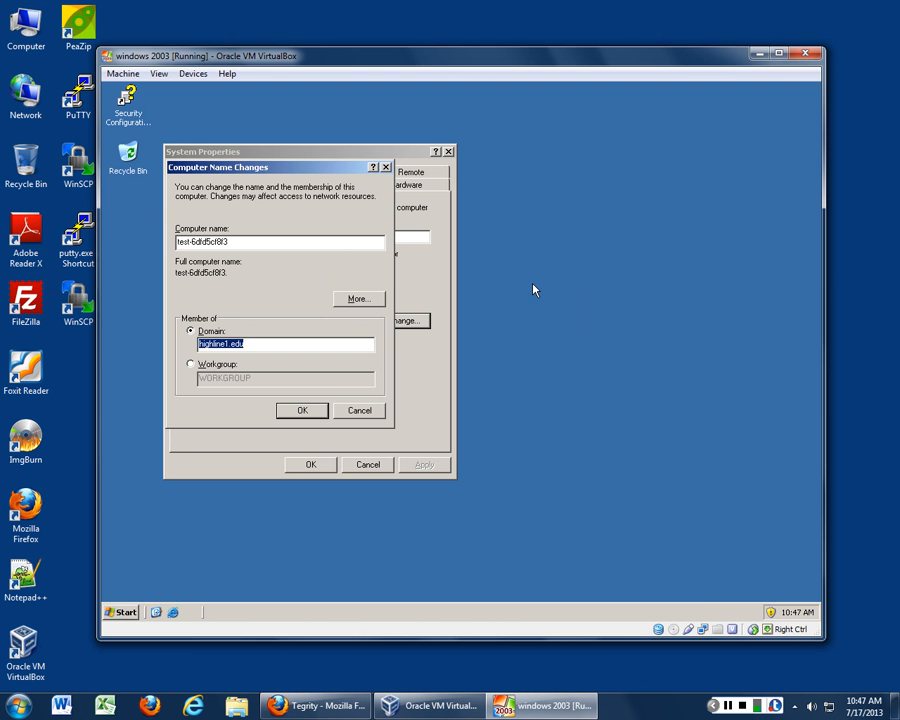
left_click(194, 364)
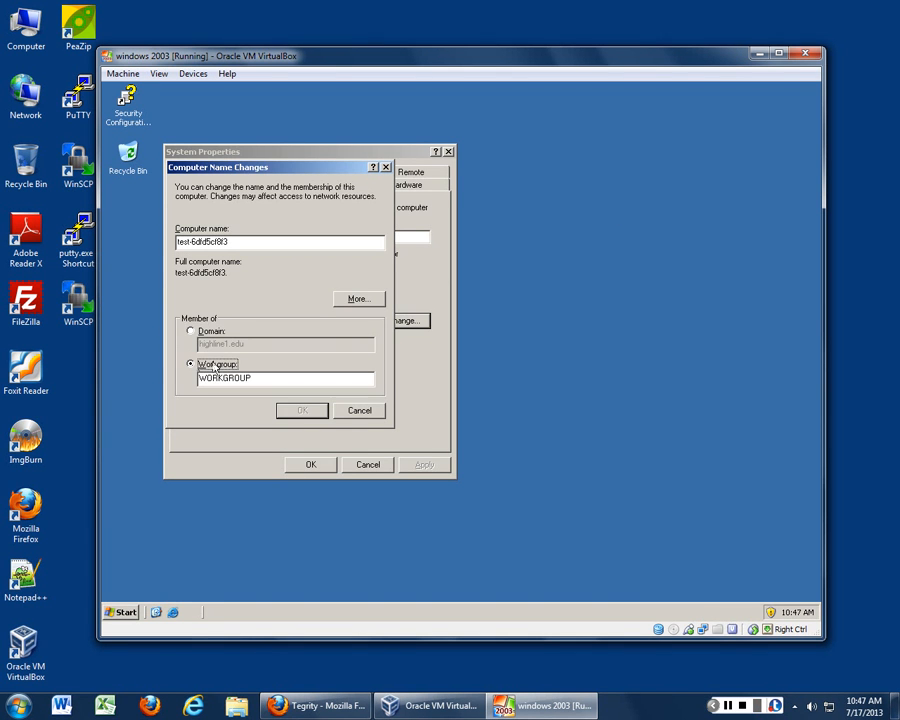
left_click(365, 410)
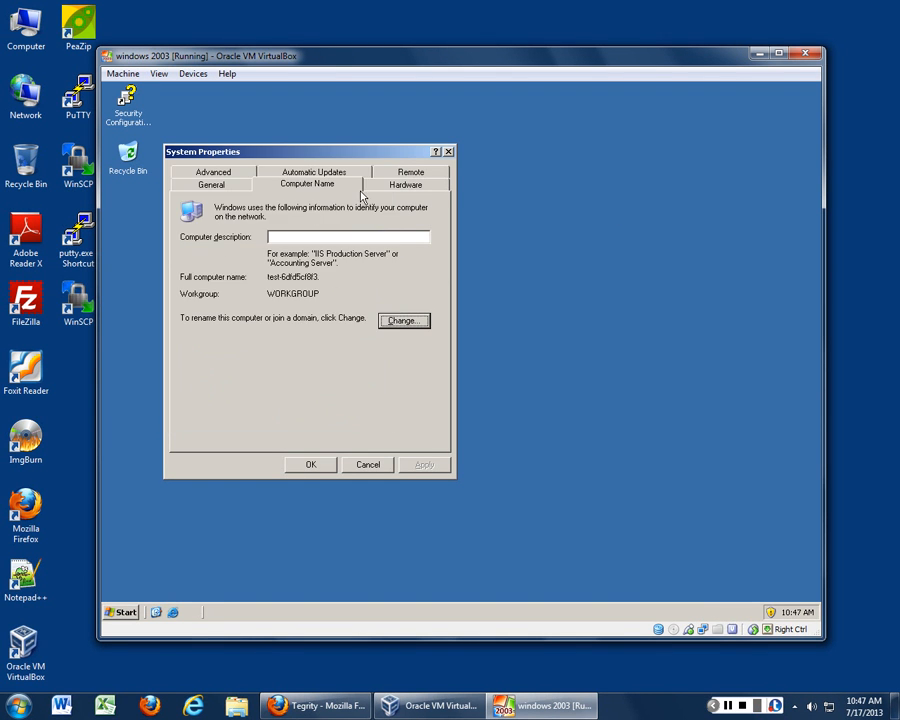
- Open Device Manager from the system's hardware settings and show the properties of Base System Device under Other devices
left_click(403, 185)
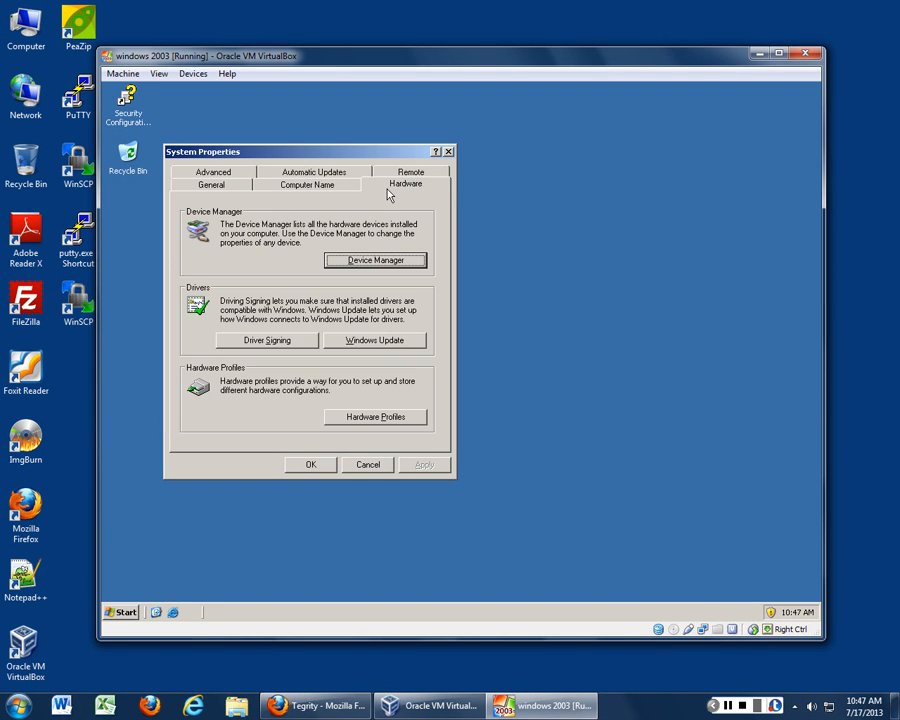
left_click(368, 264)
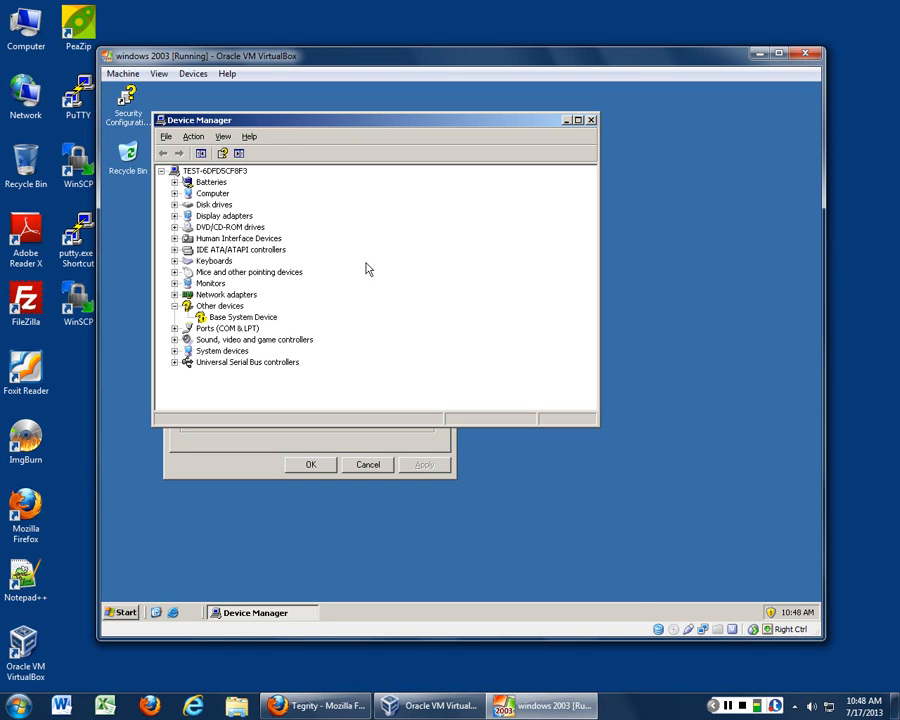
left_click(268, 317)
right_click(265, 318)
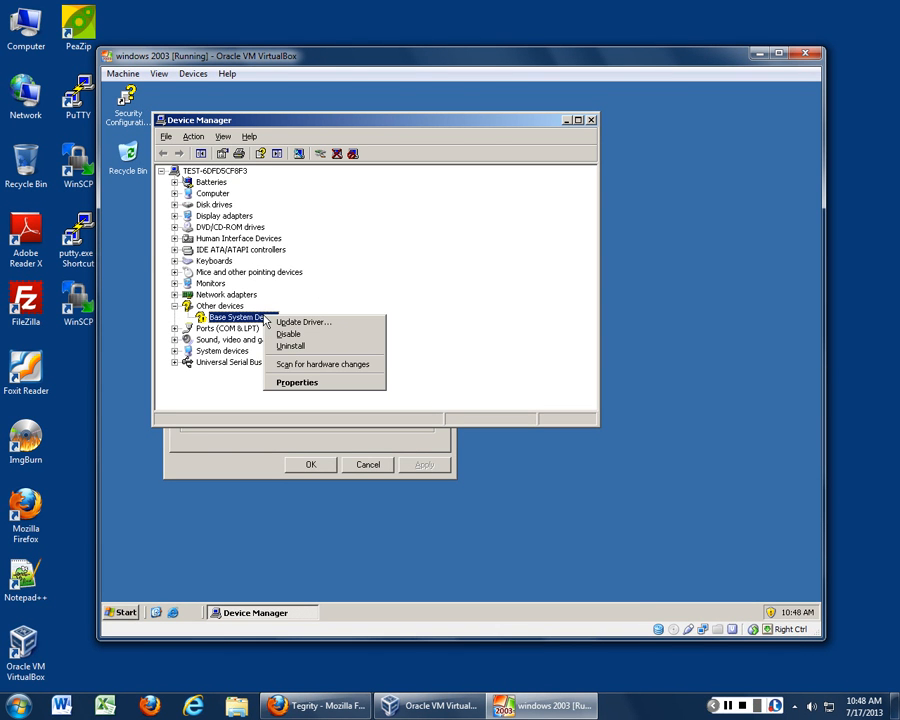
left_click(313, 382)
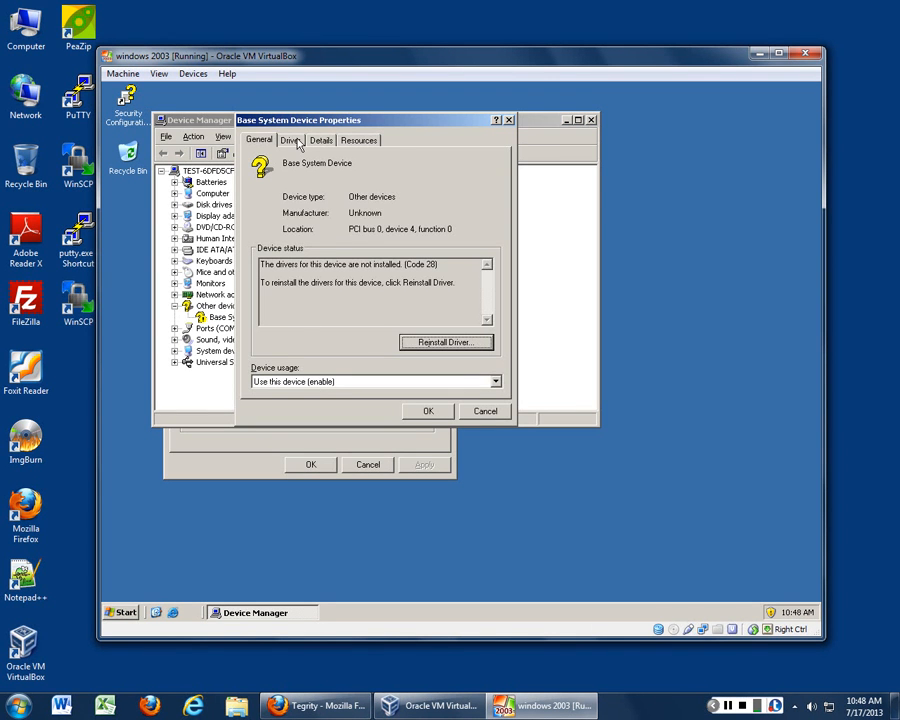
- Examine the Base System Device's resources and its Device Instance Id, and close its properties and Device Manager
left_click(358, 142)
left_click(320, 140)
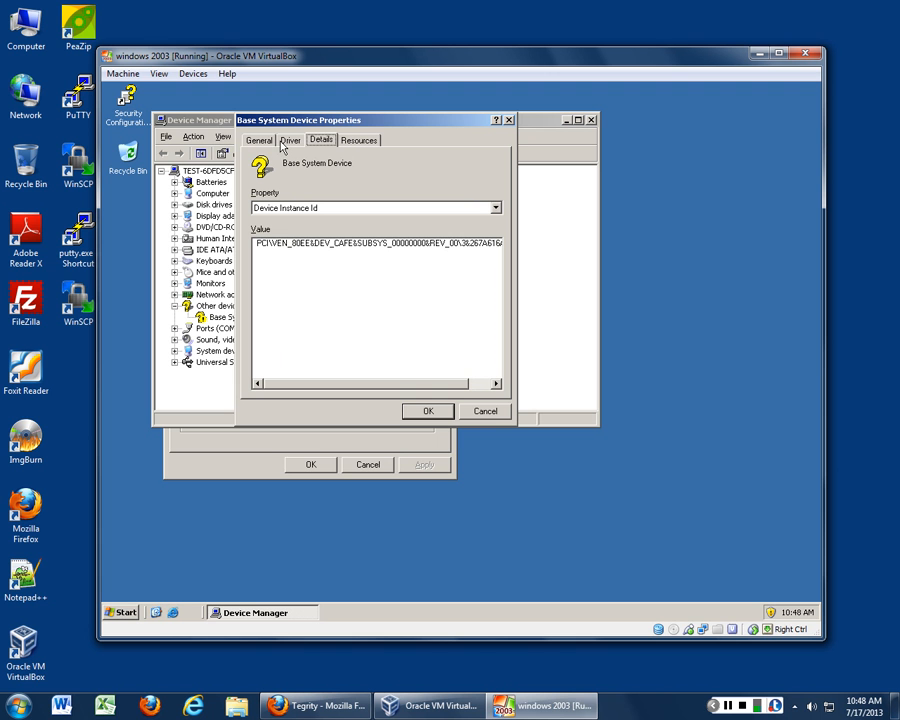
left_click(313, 249)
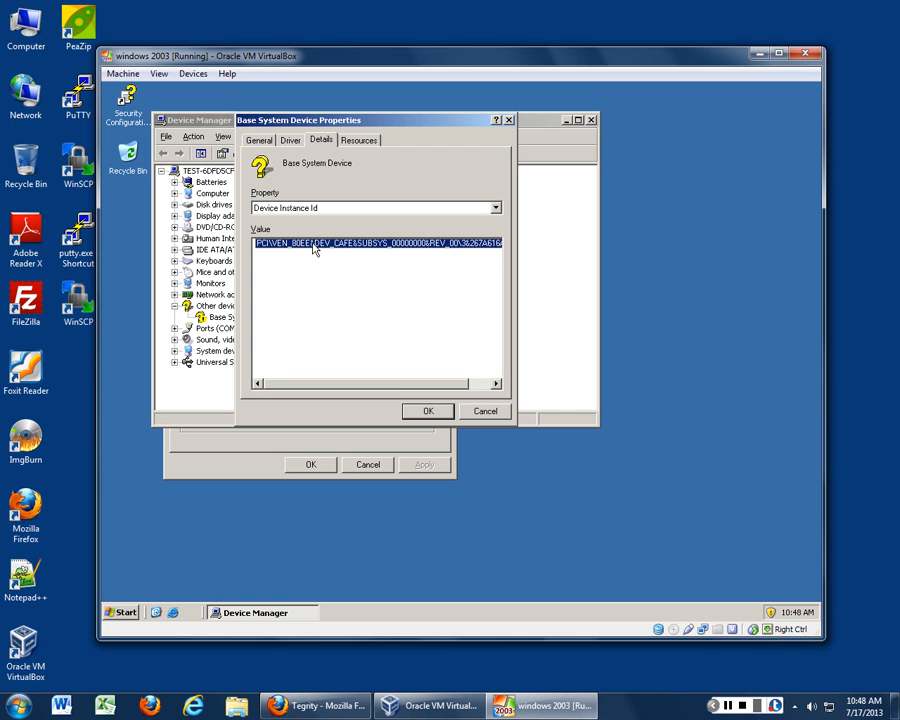
left_click(484, 413)
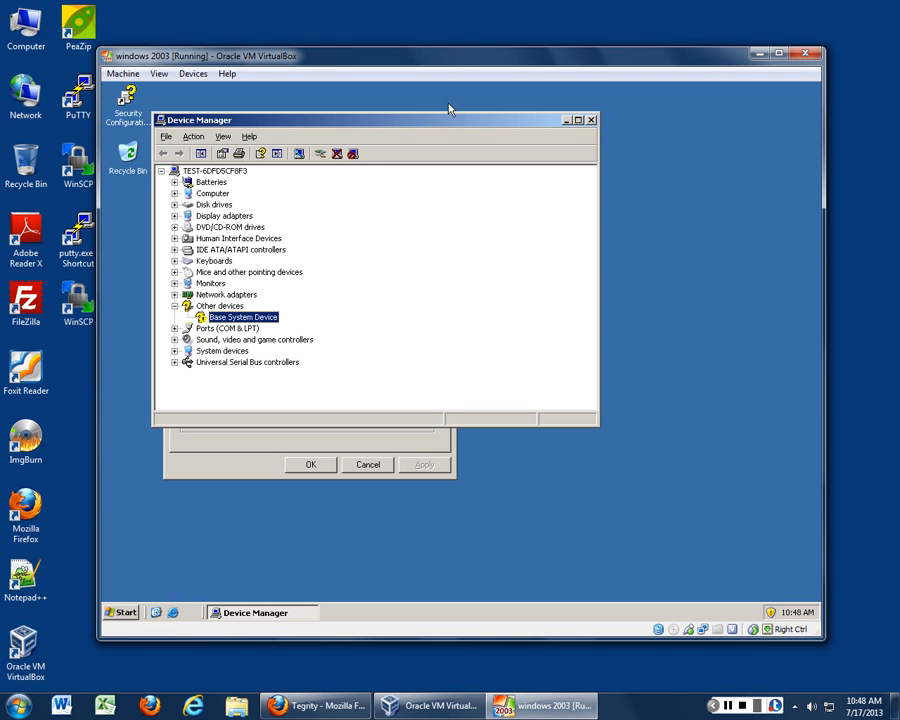
left_click(591, 121)
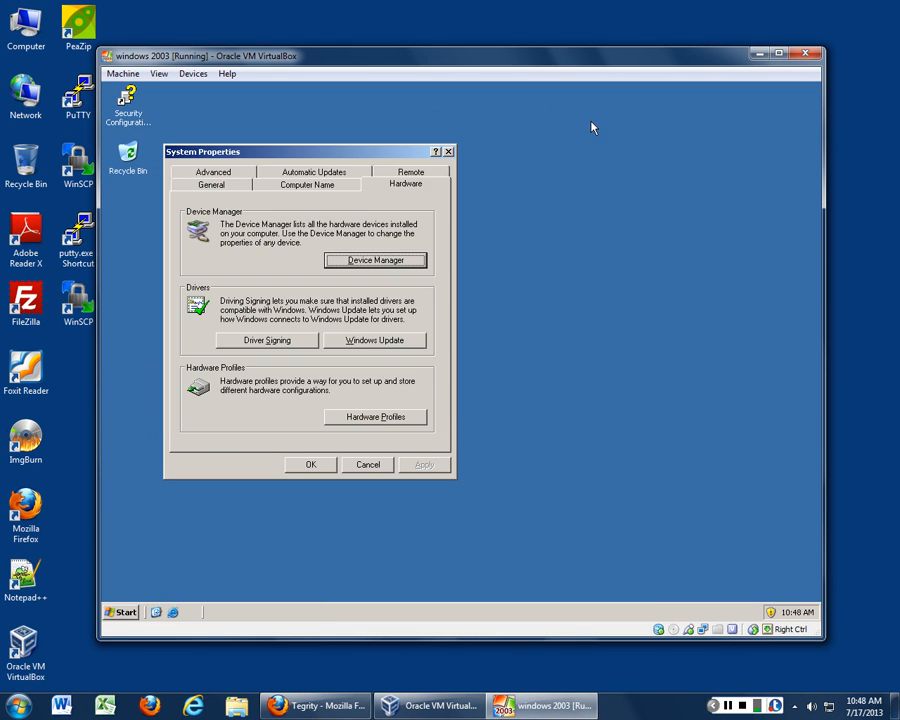
- Look at the Windows Update driver search options and the hardware profiles, cancelling out of both
left_click(358, 342)
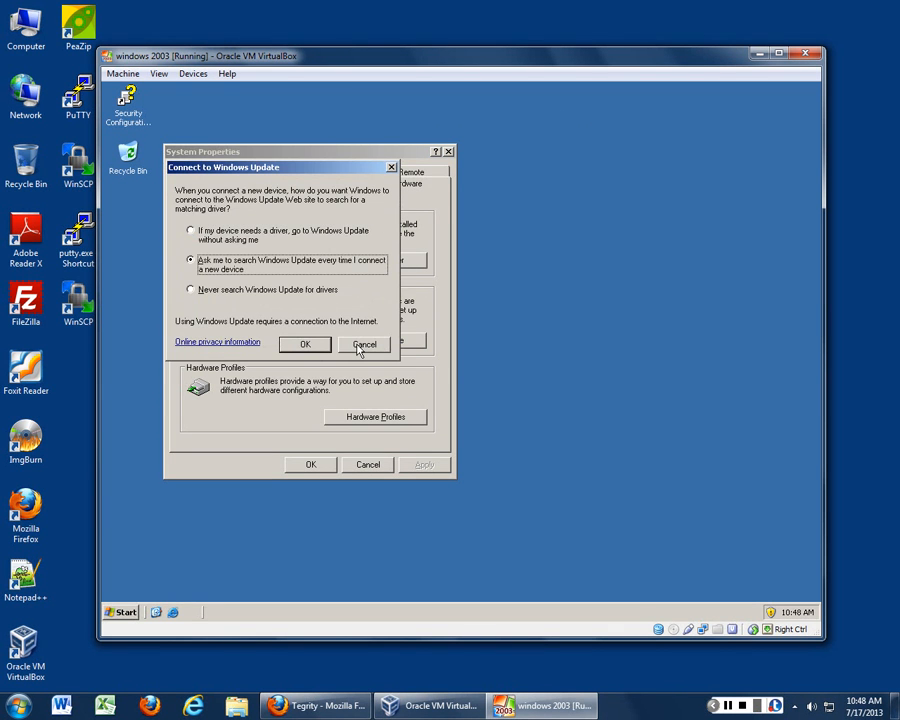
left_click(360, 346)
left_click(355, 416)
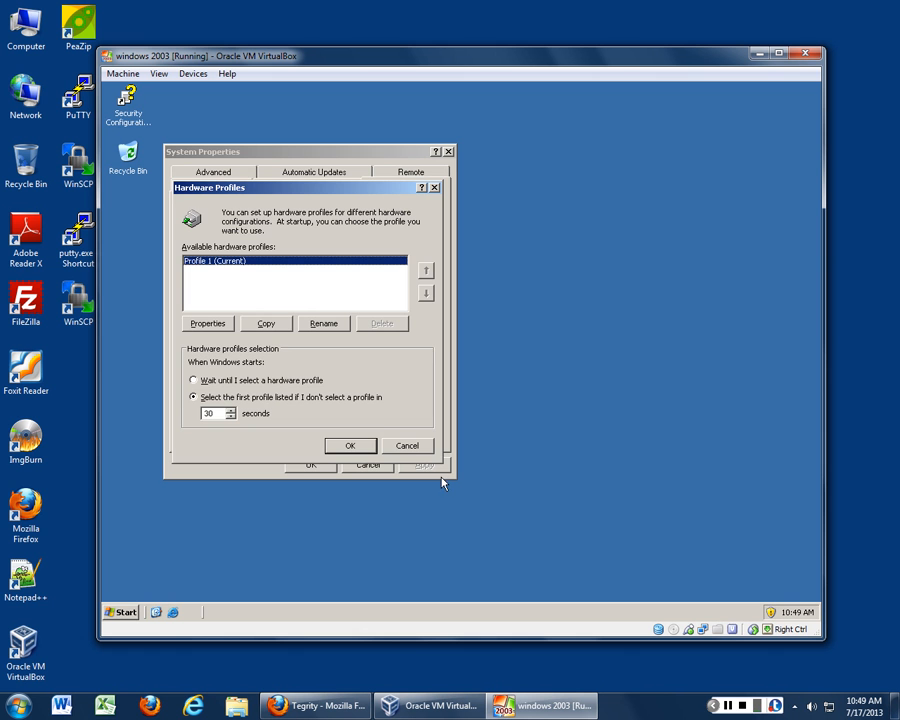
left_click(408, 450)
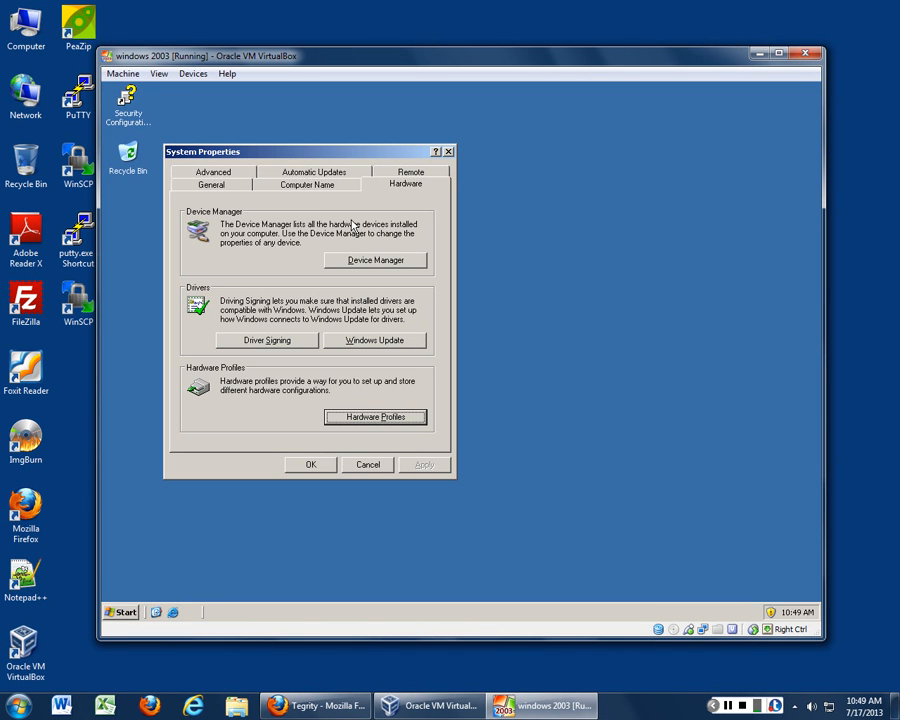
- Enable Remote Desktop on this computer in the System properties and acknowledge the remote sessions notice
left_click(405, 174)
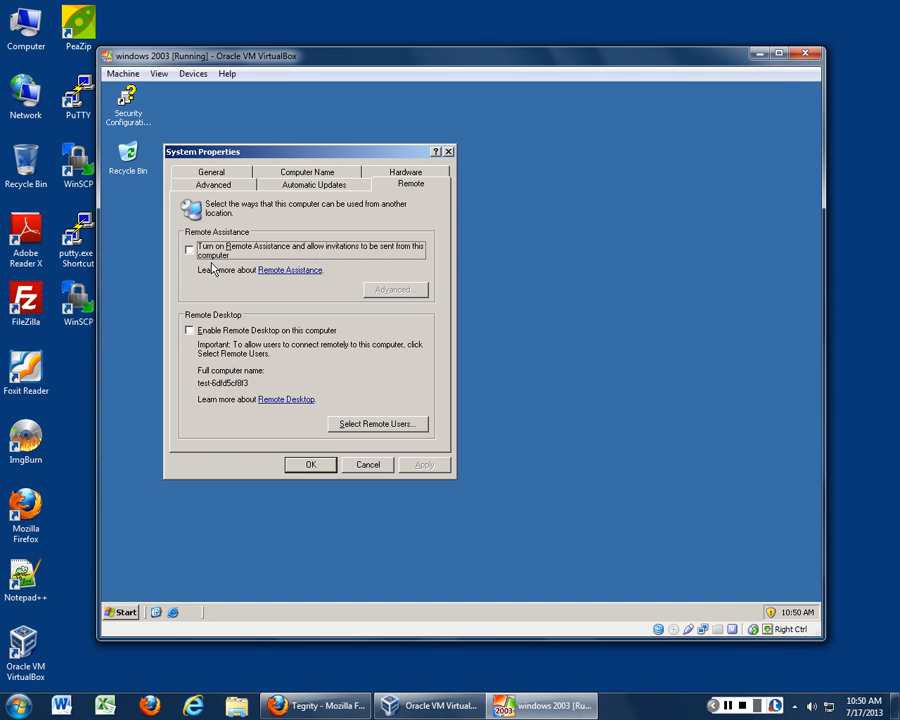
left_click(190, 331)
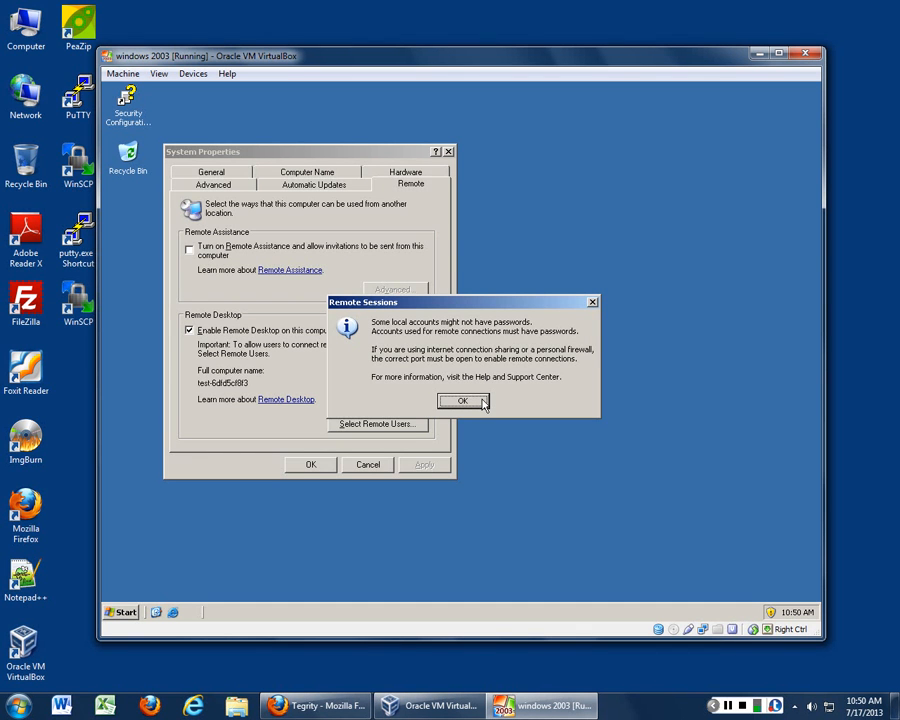
left_click(482, 403)
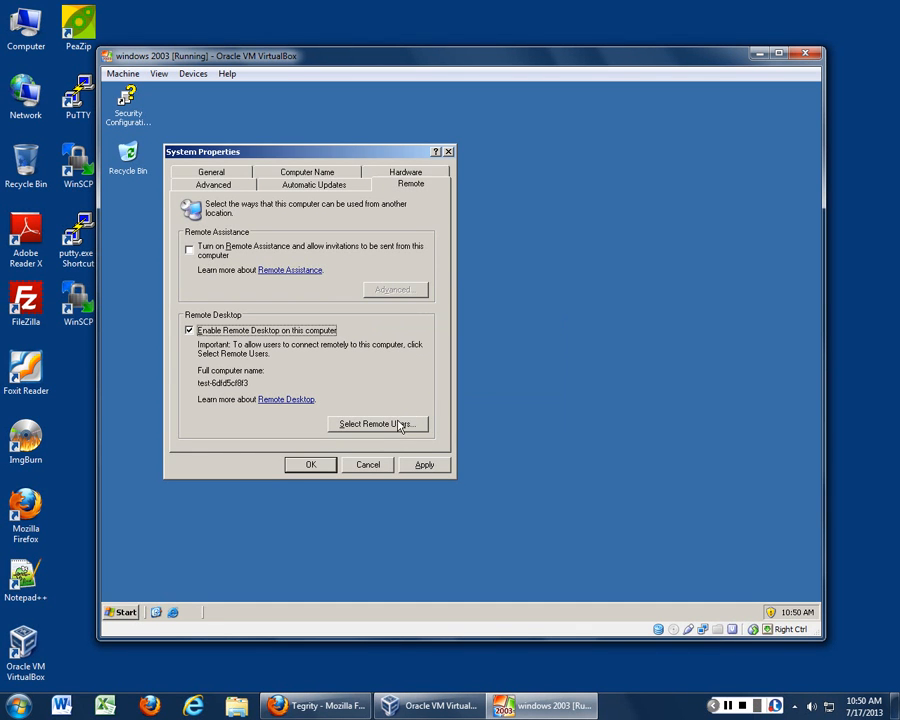
- Find the local user accounts and add Administrator to the users allowed to connect through Remote Desktop
left_click(393, 424)
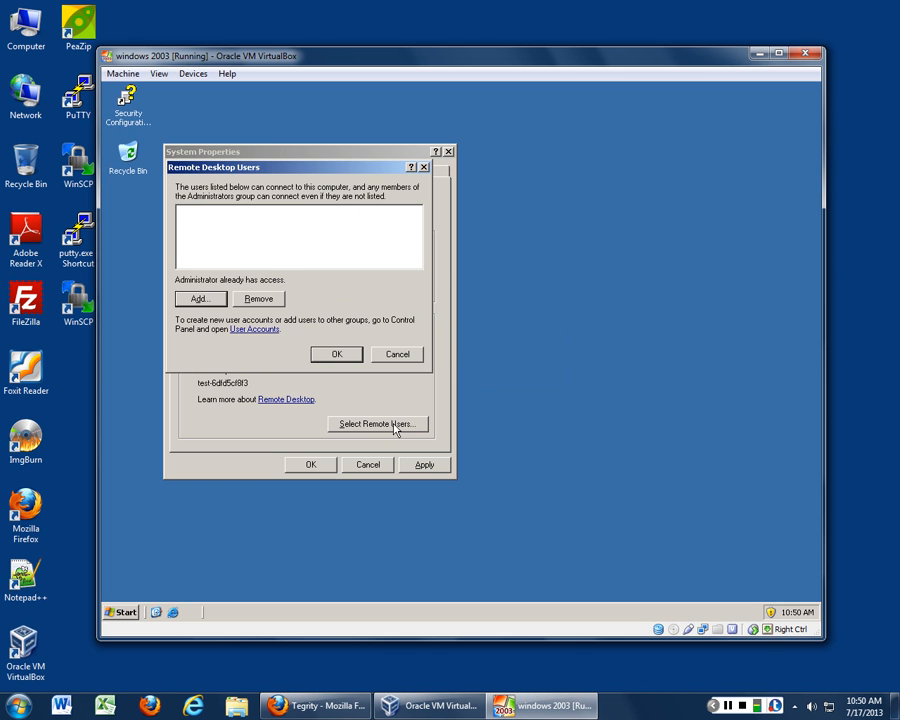
left_click(200, 299)
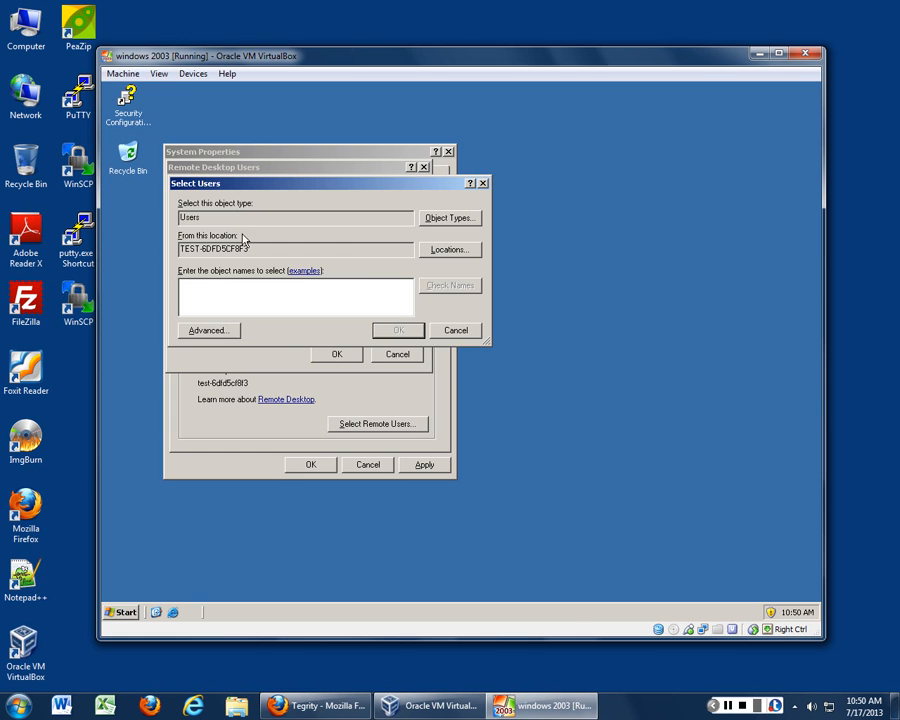
left_click(224, 331)
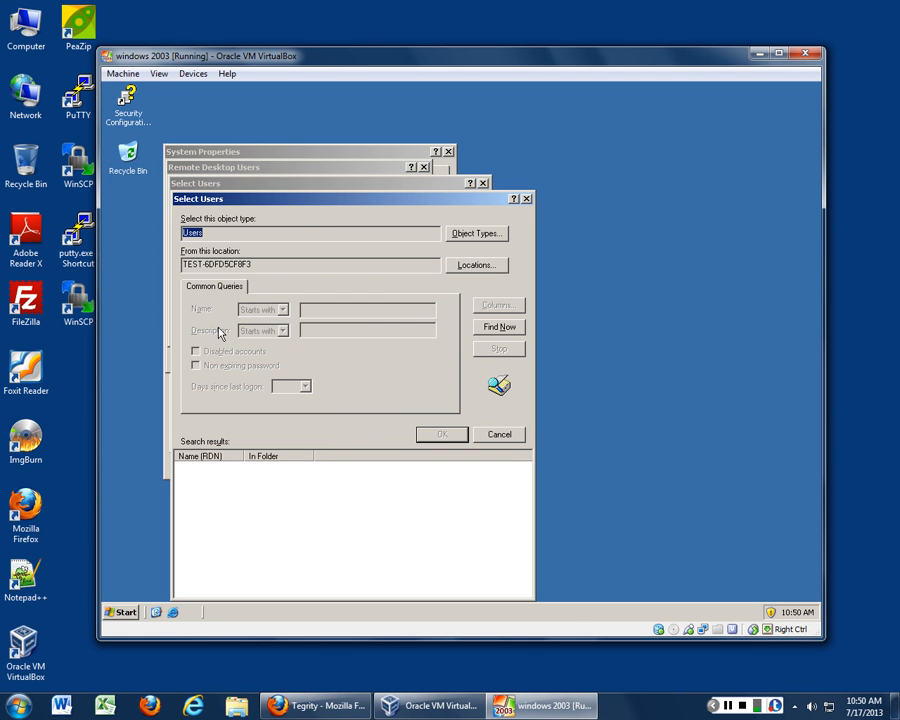
left_click_drag(316, 205, 322, 128)
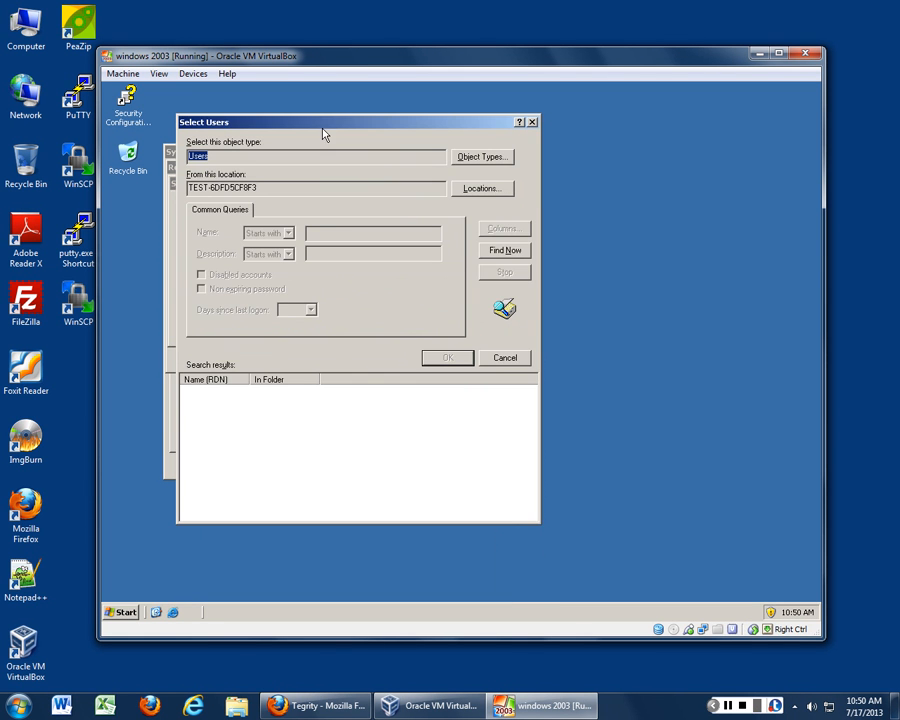
left_click(501, 252)
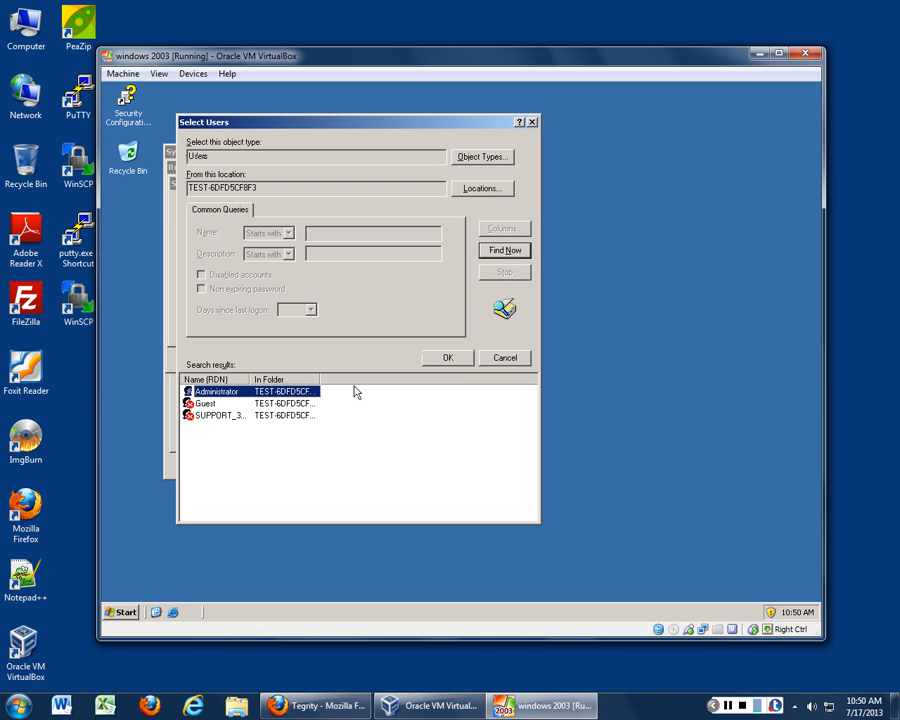
left_click(449, 357)
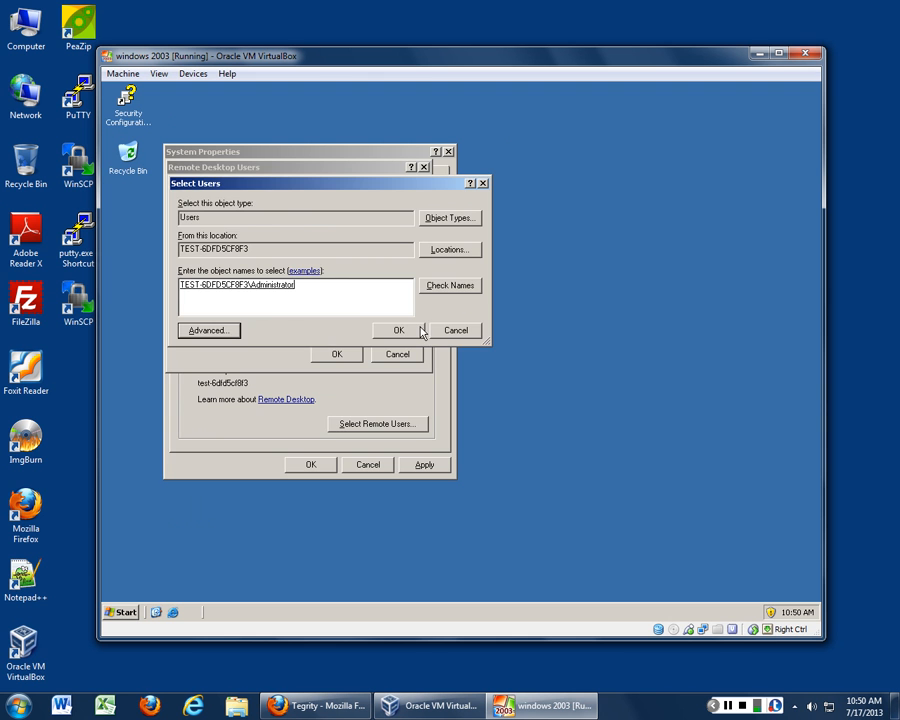
left_click(402, 330)
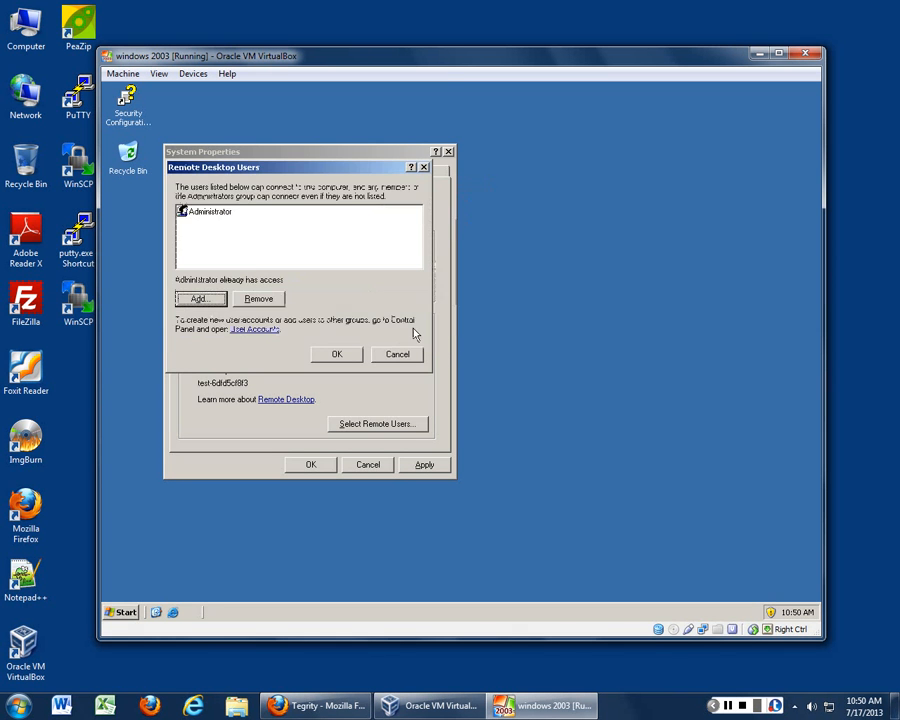
left_click(334, 358)
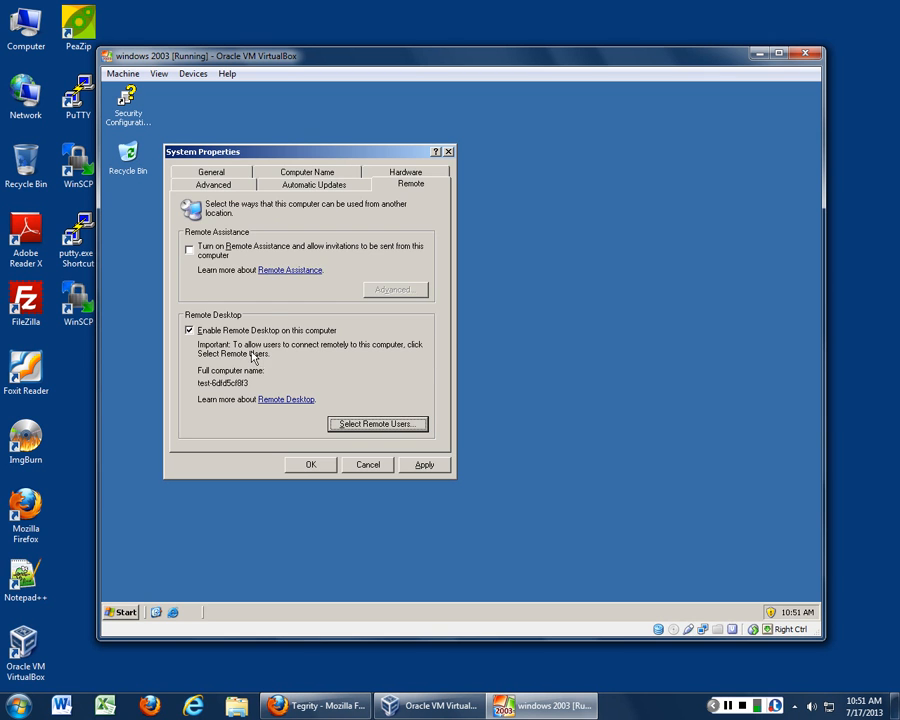
- Search the local user accounts again and re-add Administrator to the Remote Desktop users
left_click(390, 427)
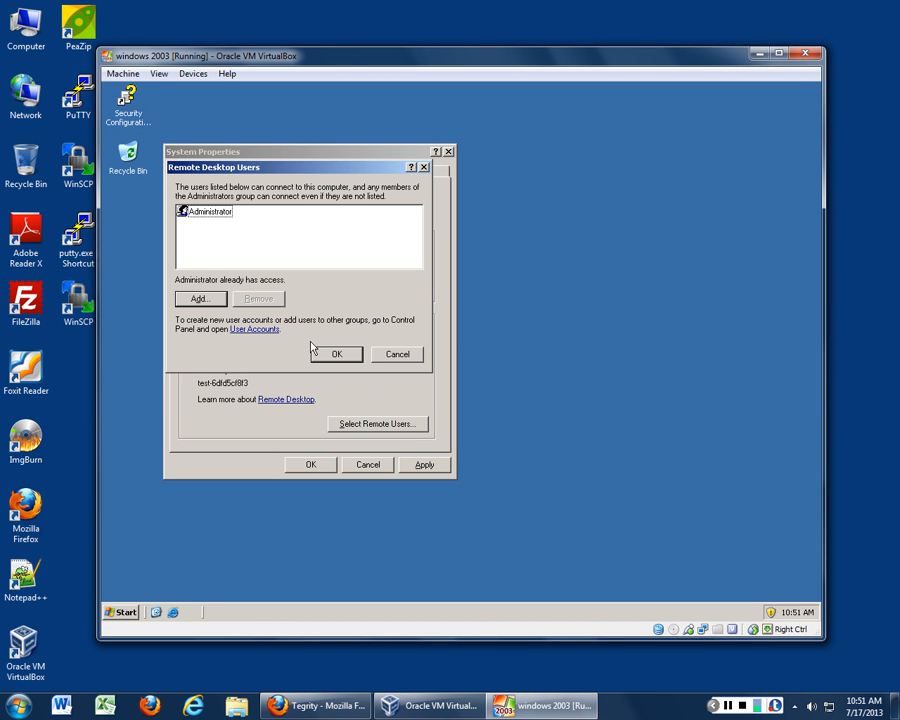
left_click(199, 300)
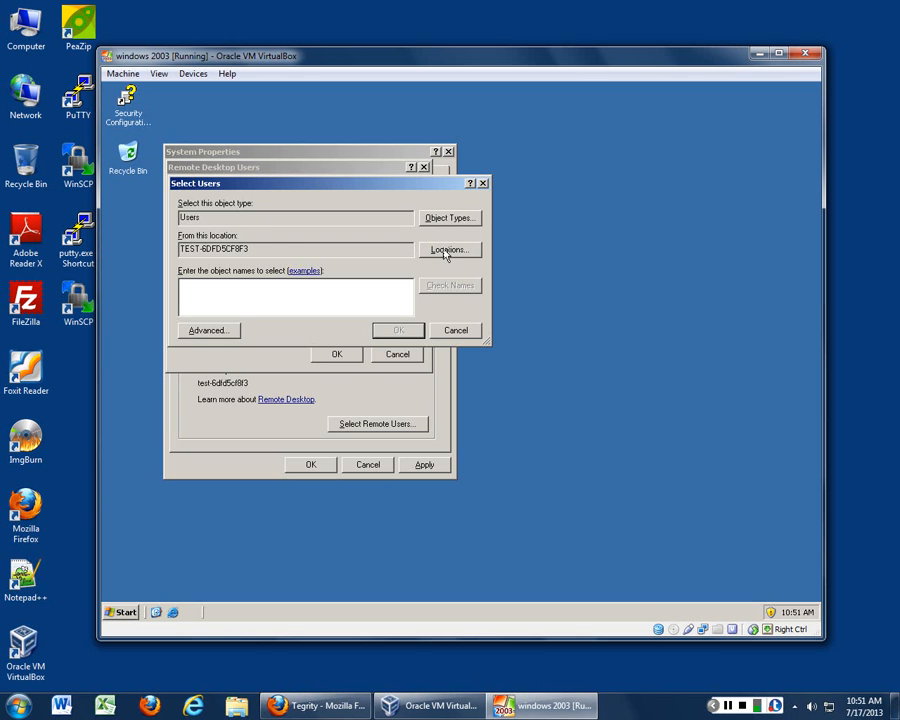
left_click(206, 331)
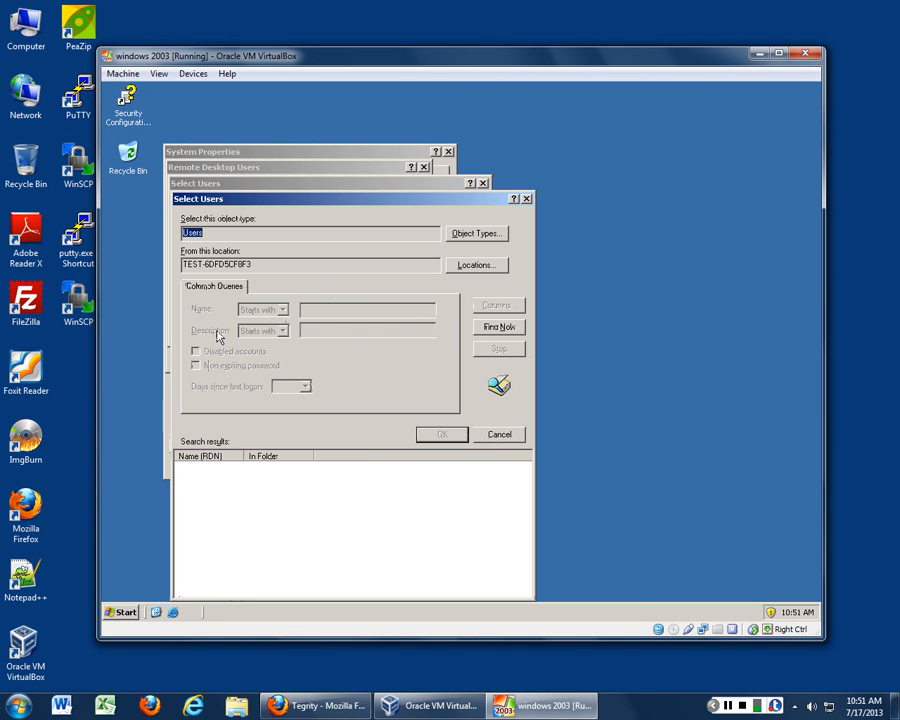
left_click(500, 327)
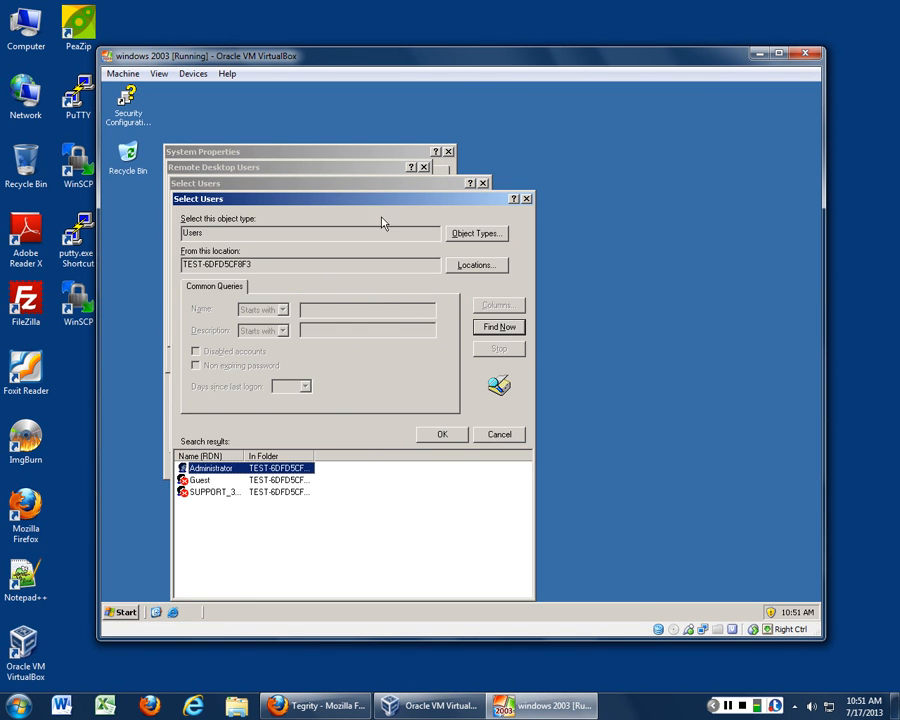
left_click_drag(386, 200, 382, 122)
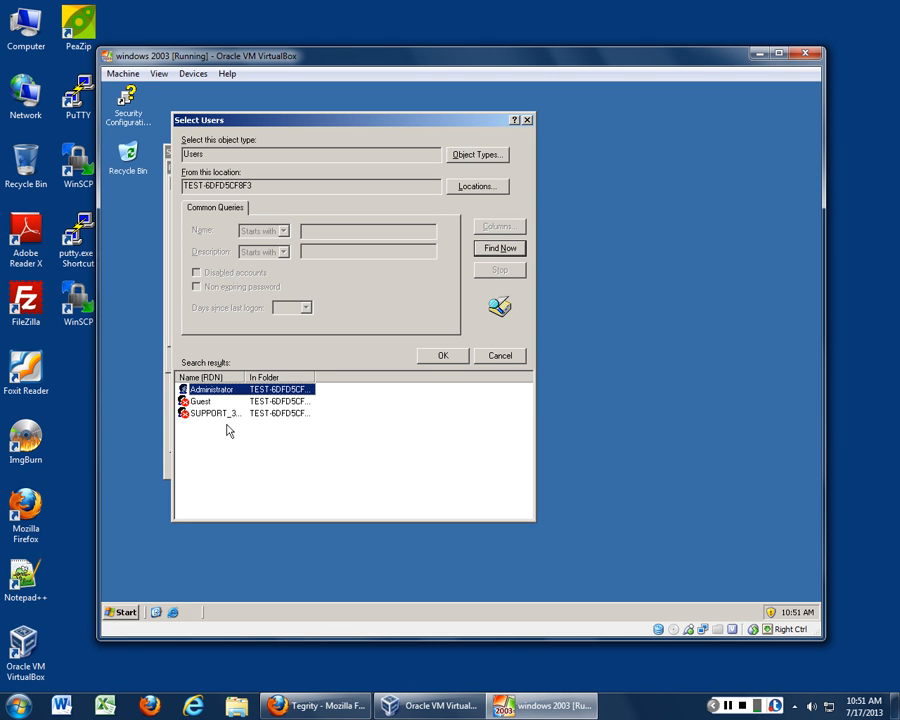
left_click(441, 355)
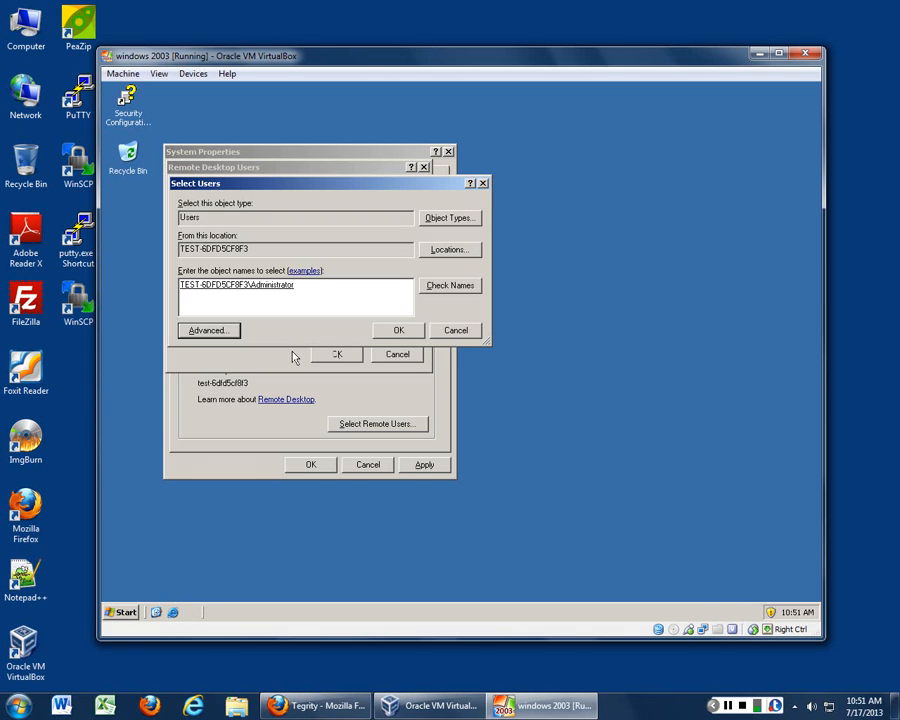
left_click(397, 330)
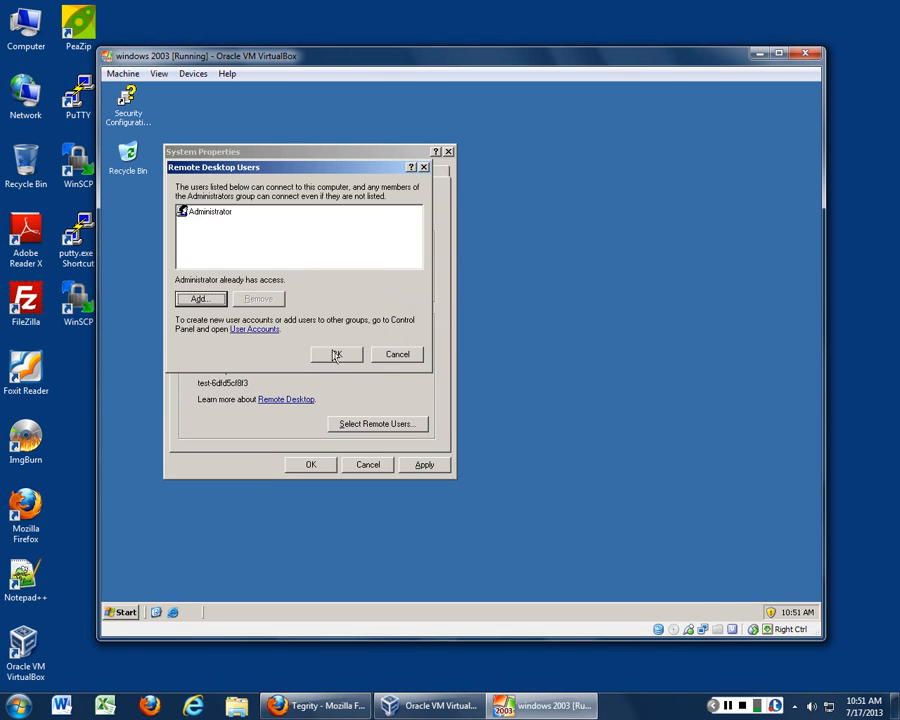
left_click(335, 355)
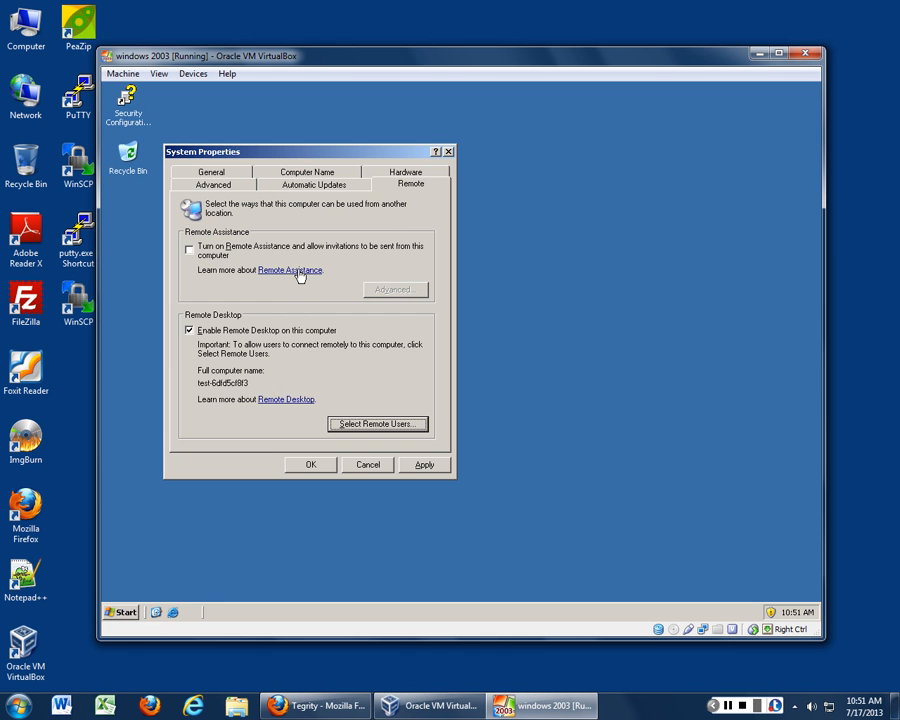
- Enable the visual effect "Animate windows when minimizing and maximizing" in the advanced performance settings, apply it and recheck the setting
left_click(236, 189)
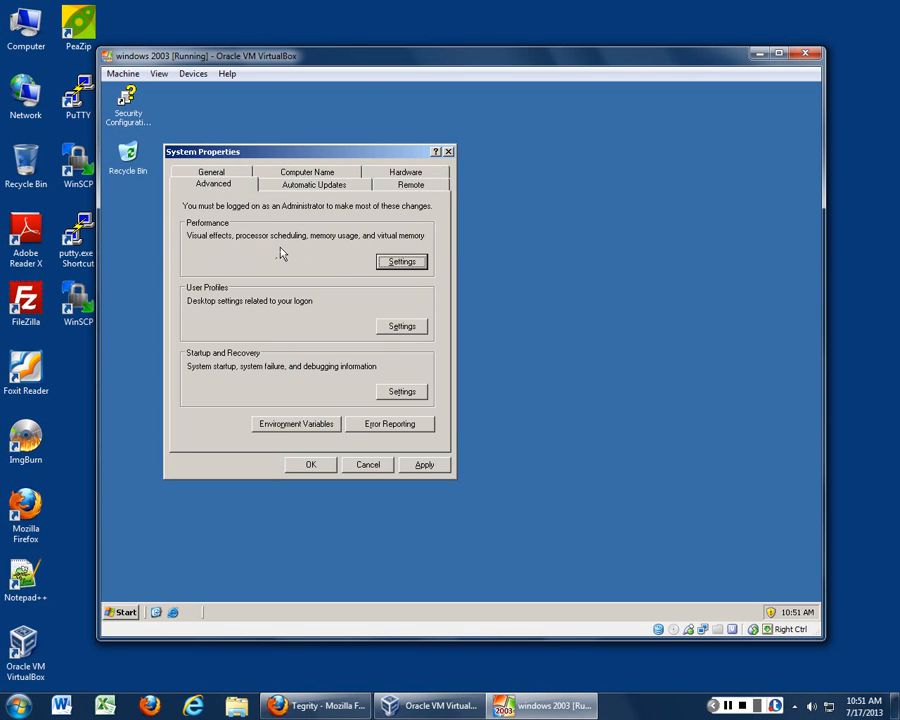
left_click(394, 263)
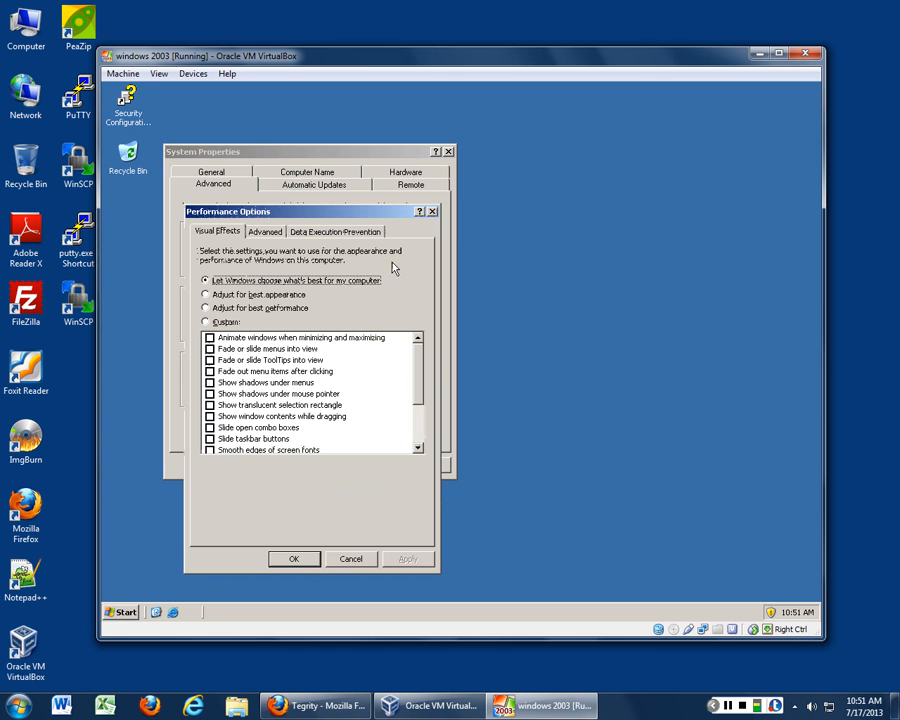
left_click_drag(311, 211, 345, 147)
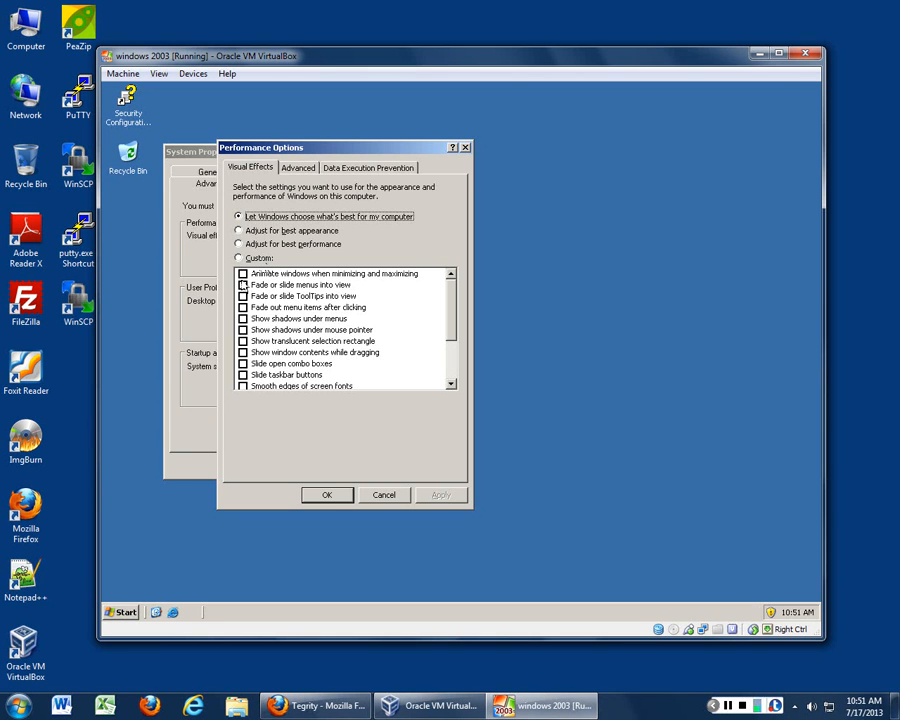
left_click(241, 279)
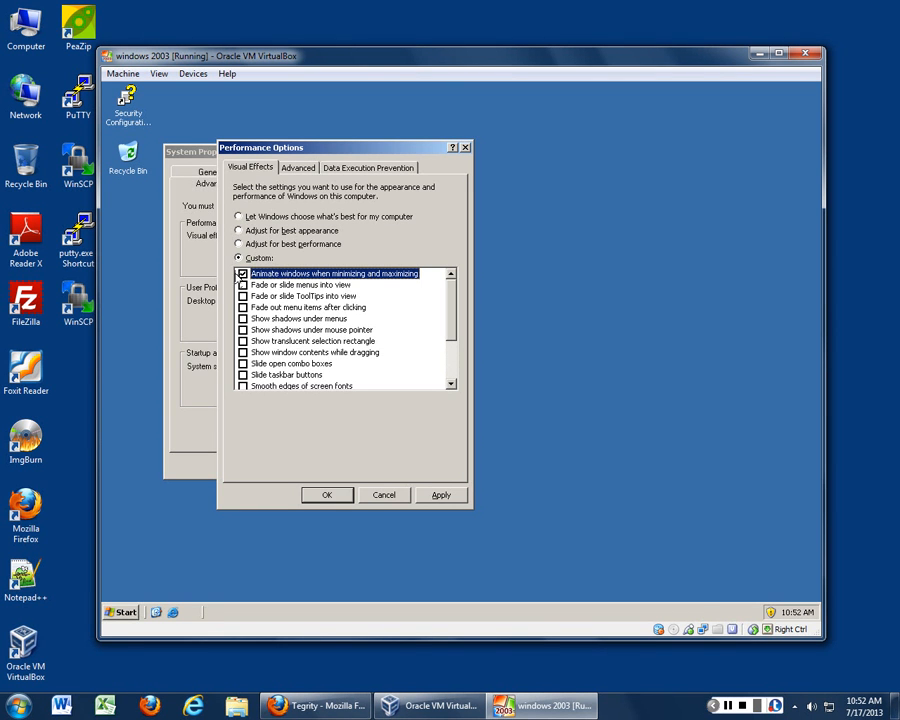
left_click(436, 494)
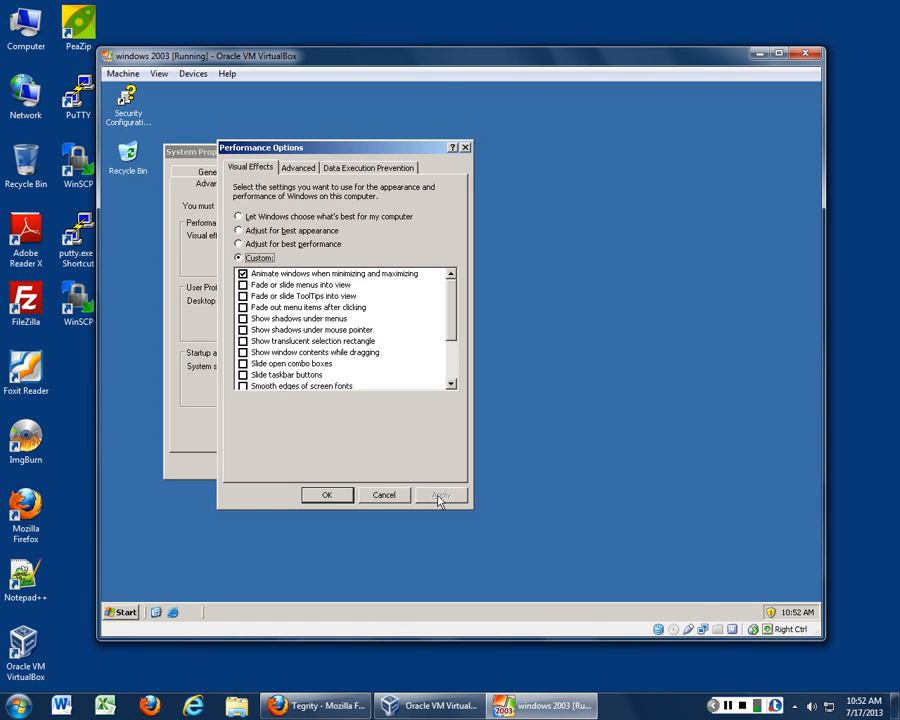
left_click(326, 497)
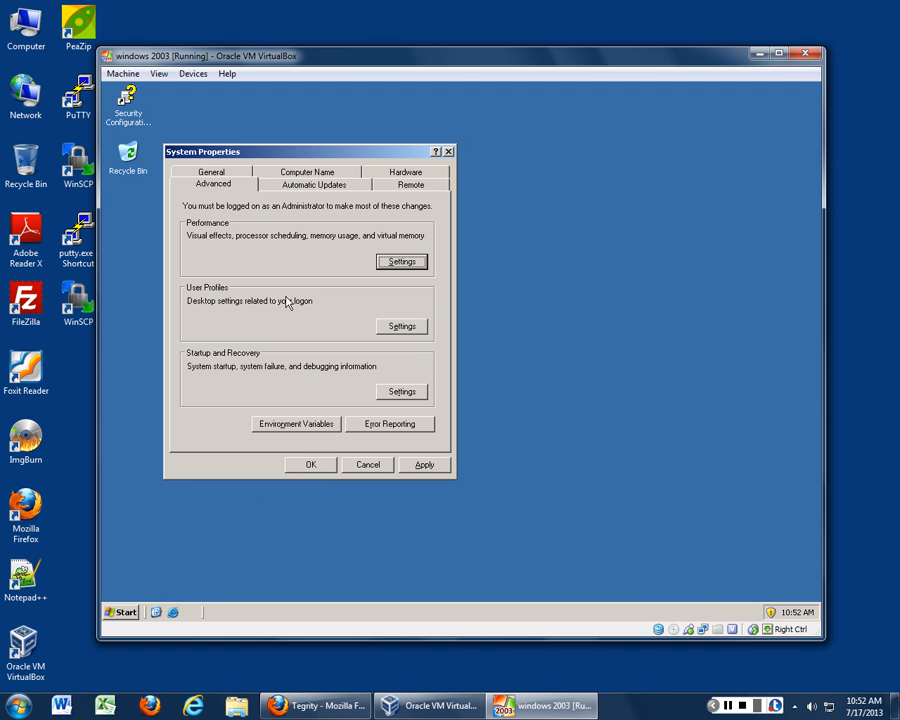
left_click(386, 264)
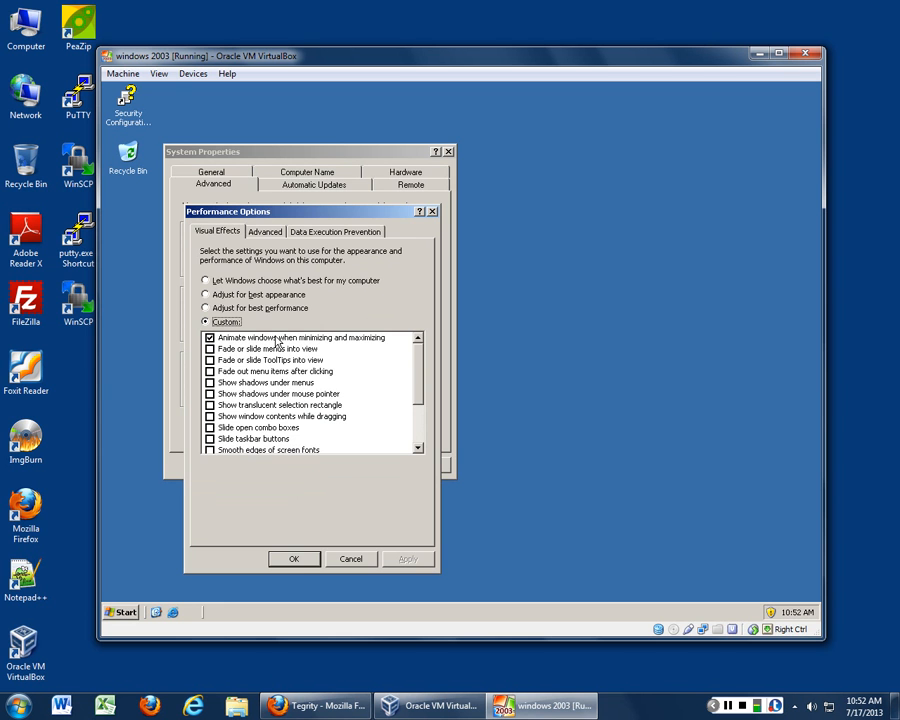
left_click(294, 562)
- Open two Internet Explorer windows, dismiss the security notice and minimize them to check the window animation
left_click(173, 612)
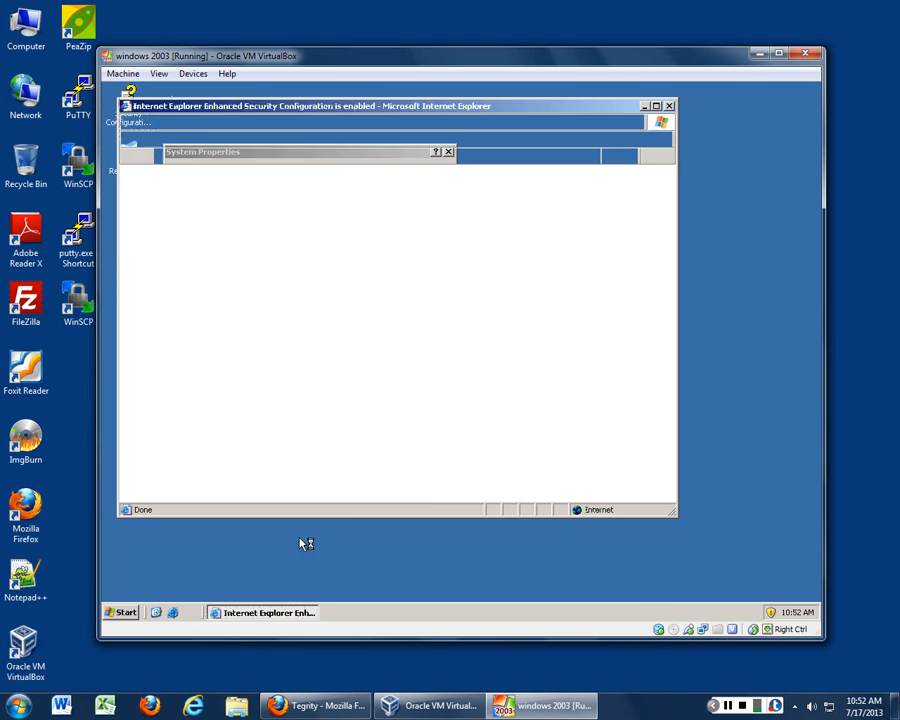
left_click(540, 358)
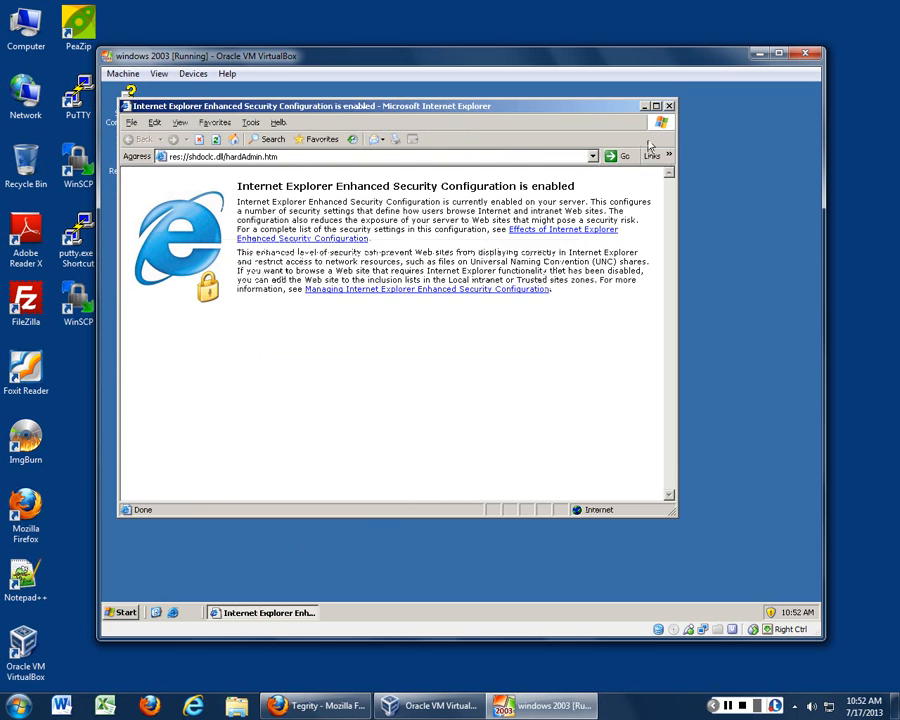
left_click(645, 105)
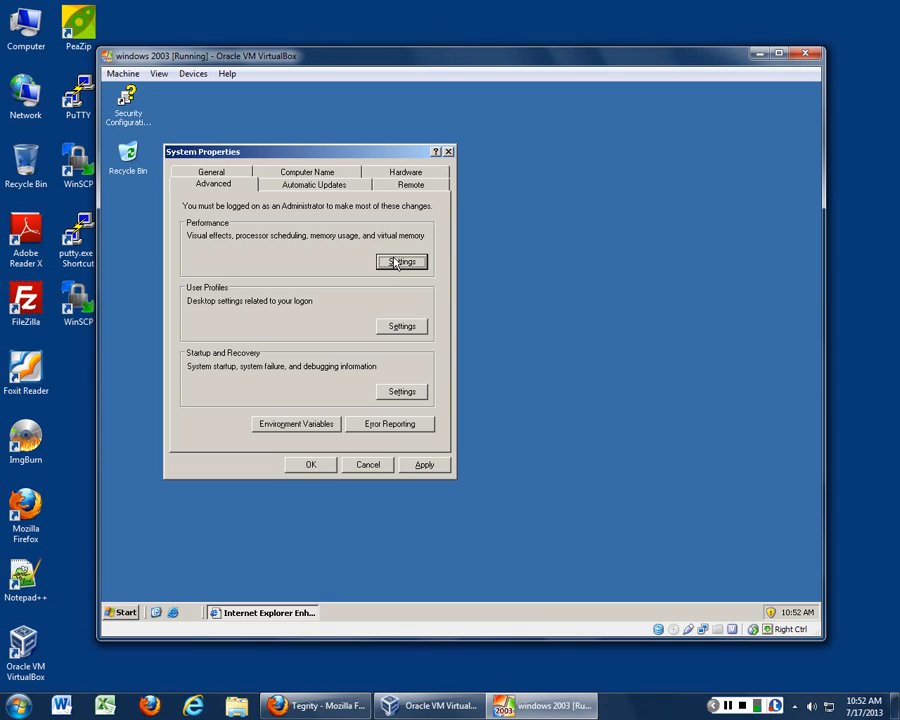
left_click(174, 613)
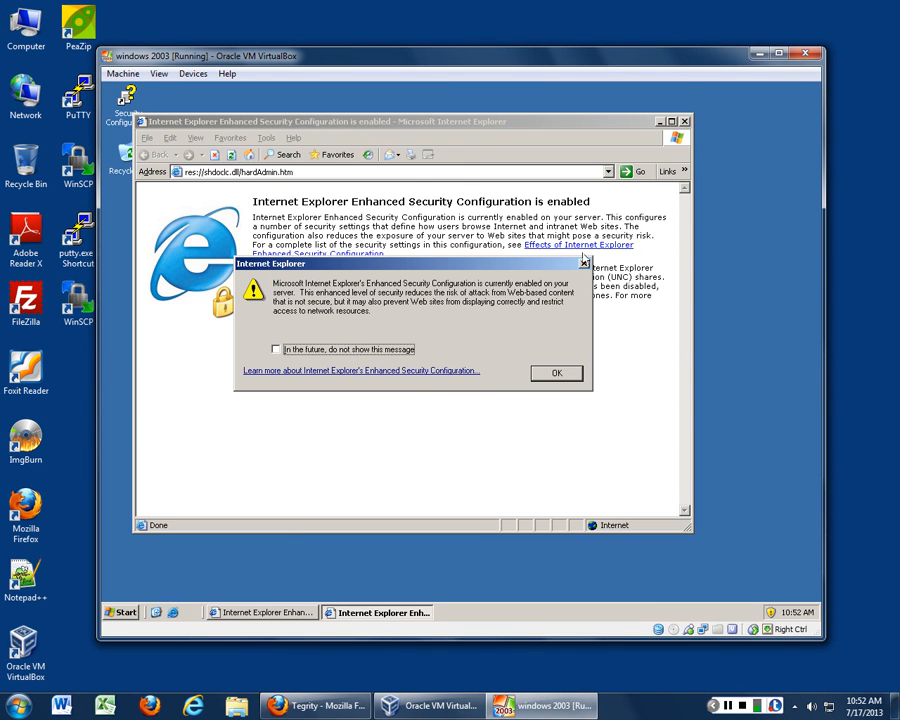
left_click(560, 373)
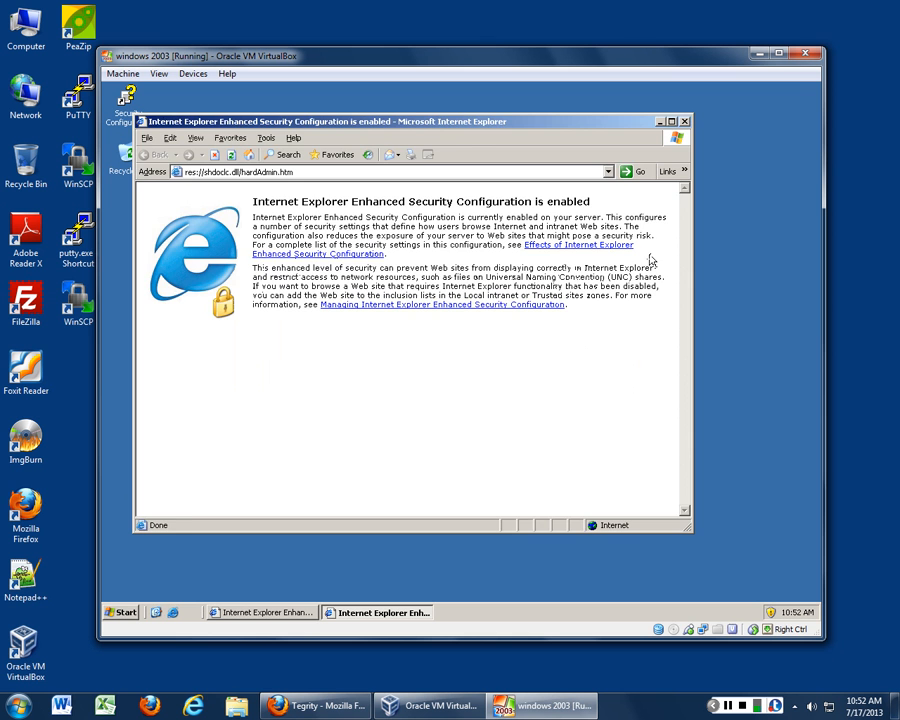
left_click(659, 122)
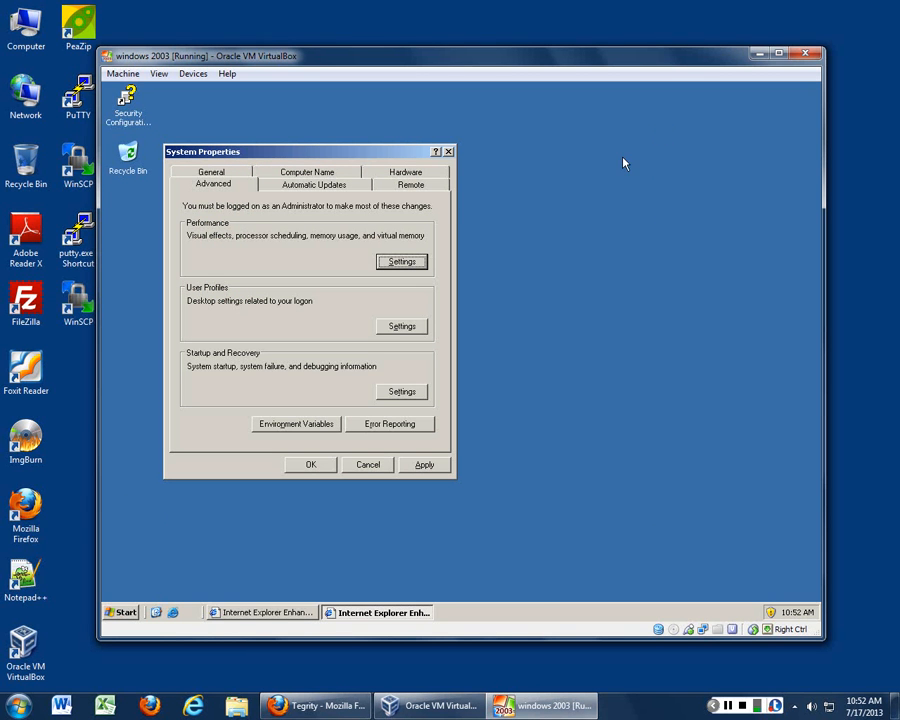
left_click(272, 613)
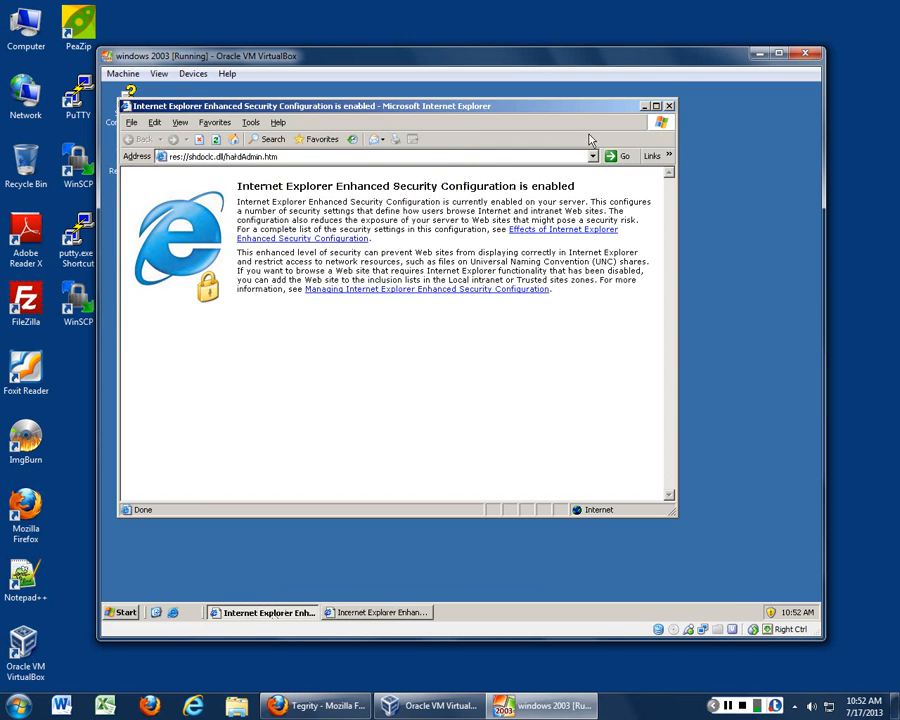
left_click(644, 107)
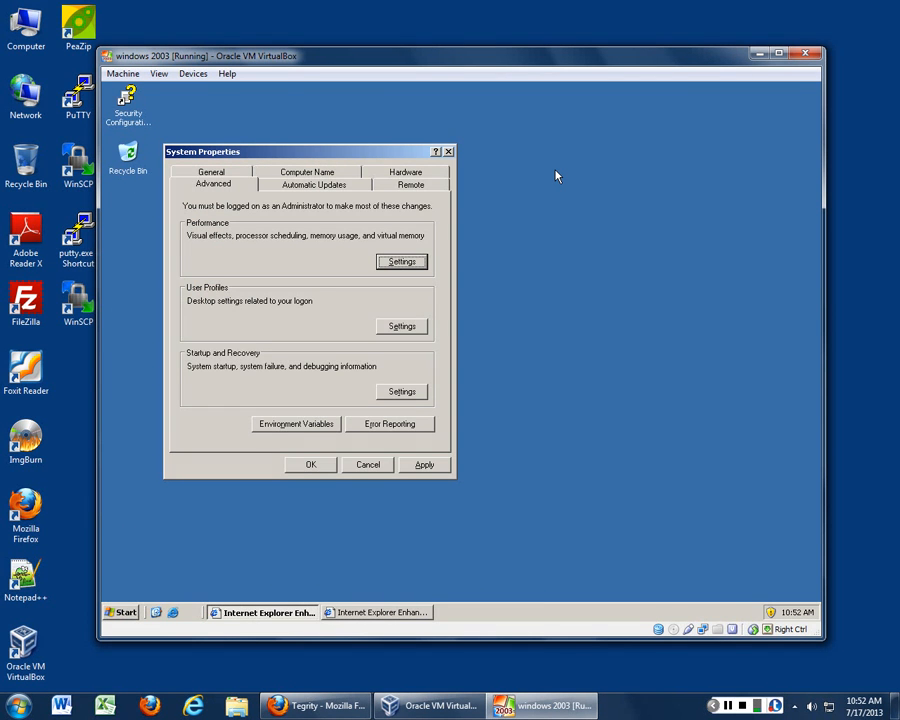
left_click(399, 264)
left_click(402, 326)
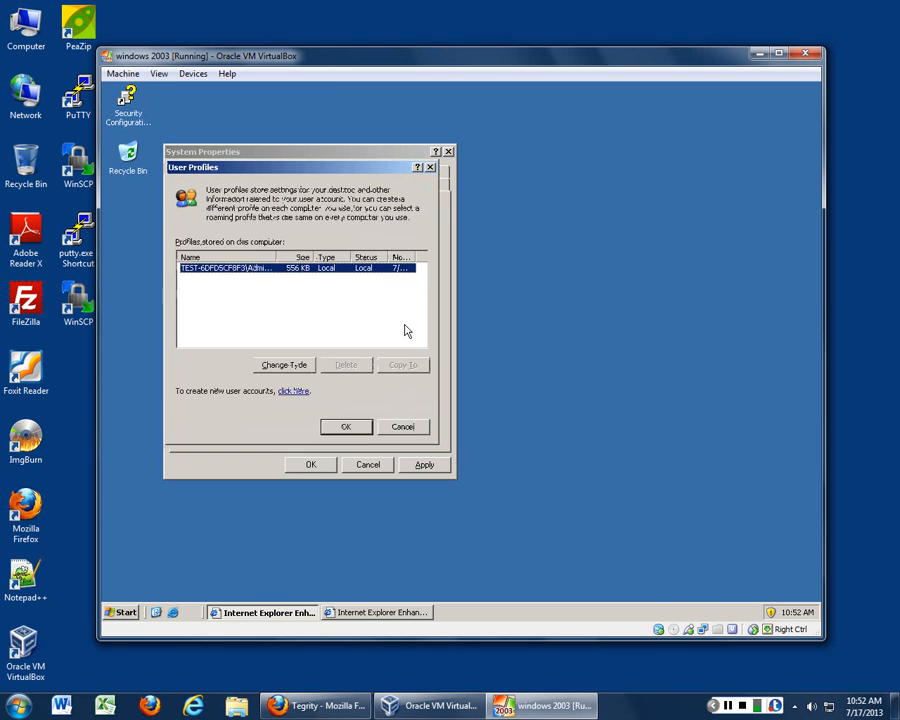
left_click(297, 369)
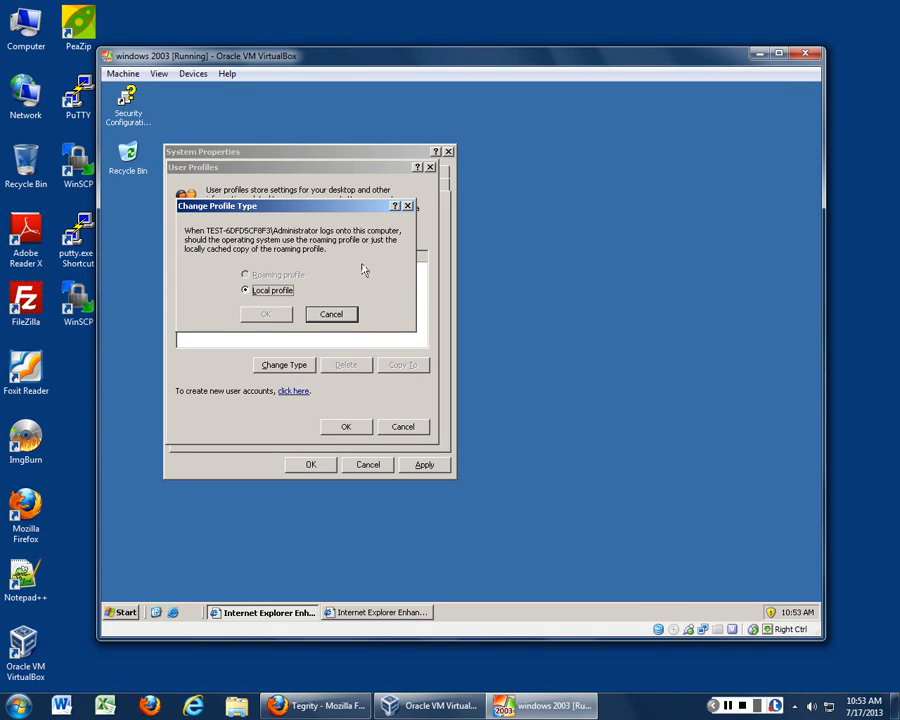
left_click(343, 317)
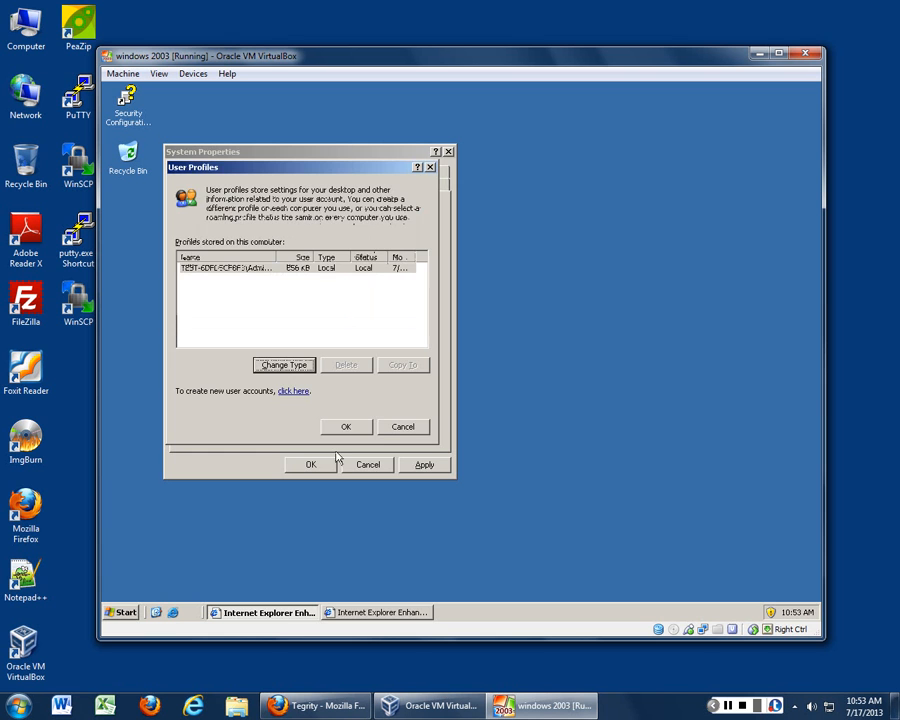
left_click(404, 430)
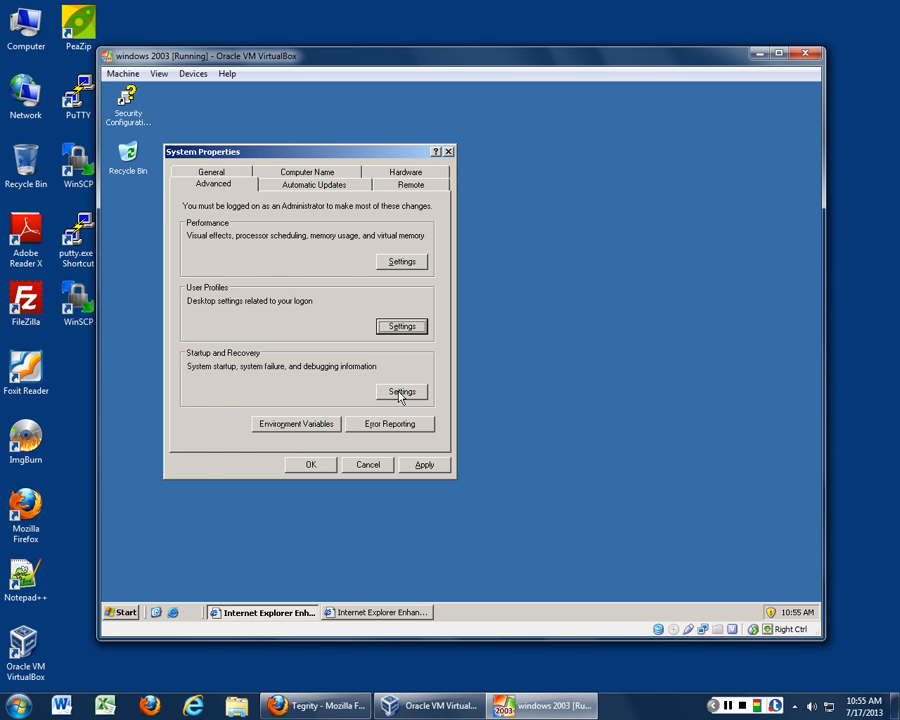
- Look at the Startup and Recovery settings, toggle the automatic restart option off and on again, and cancel out
left_click(400, 392)
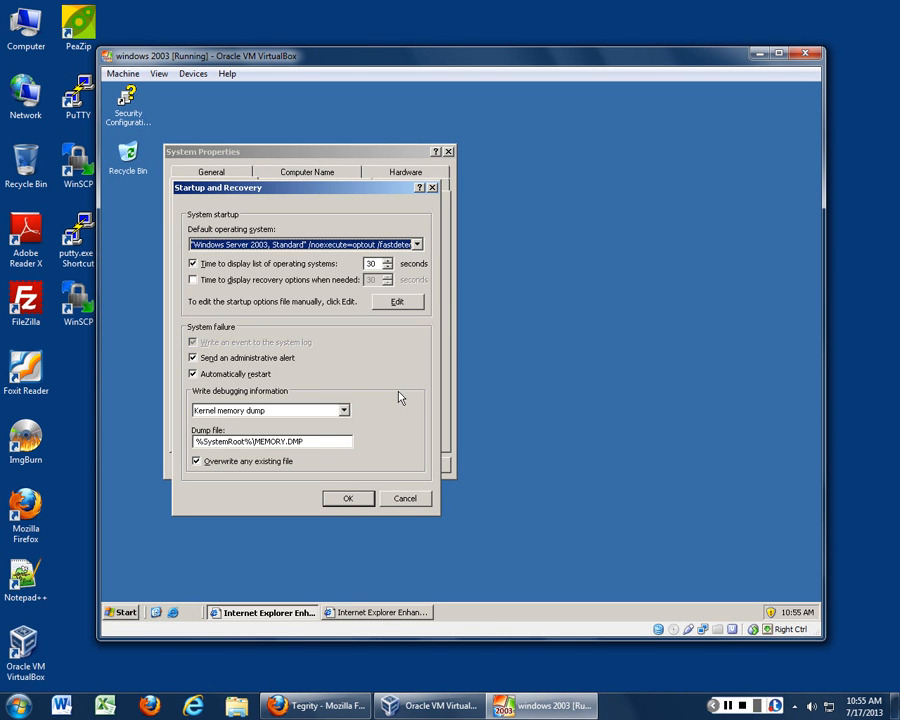
left_click(193, 375)
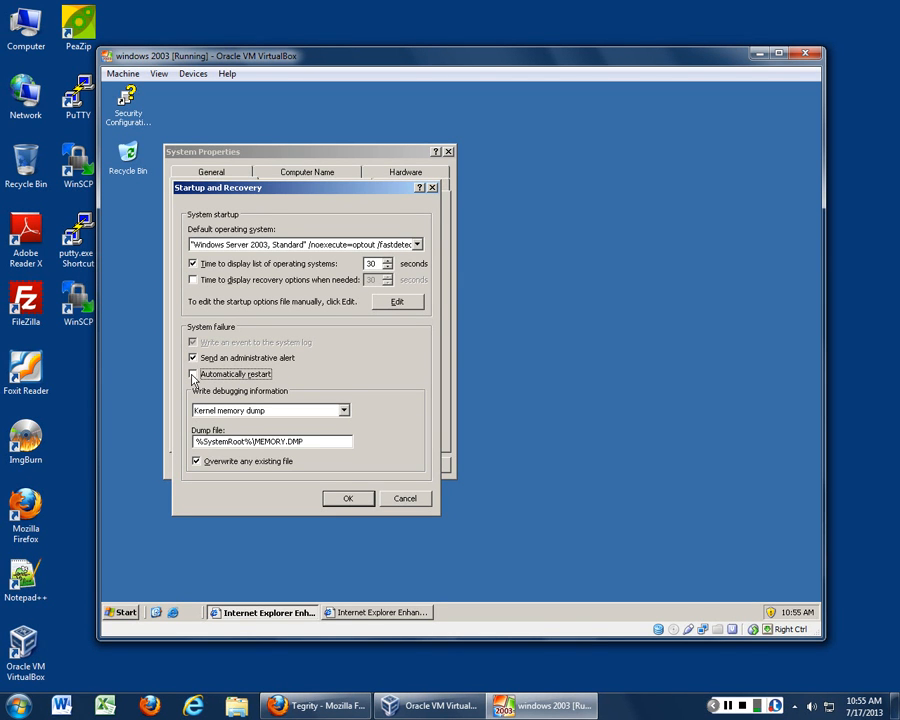
left_click(193, 375)
left_click(405, 499)
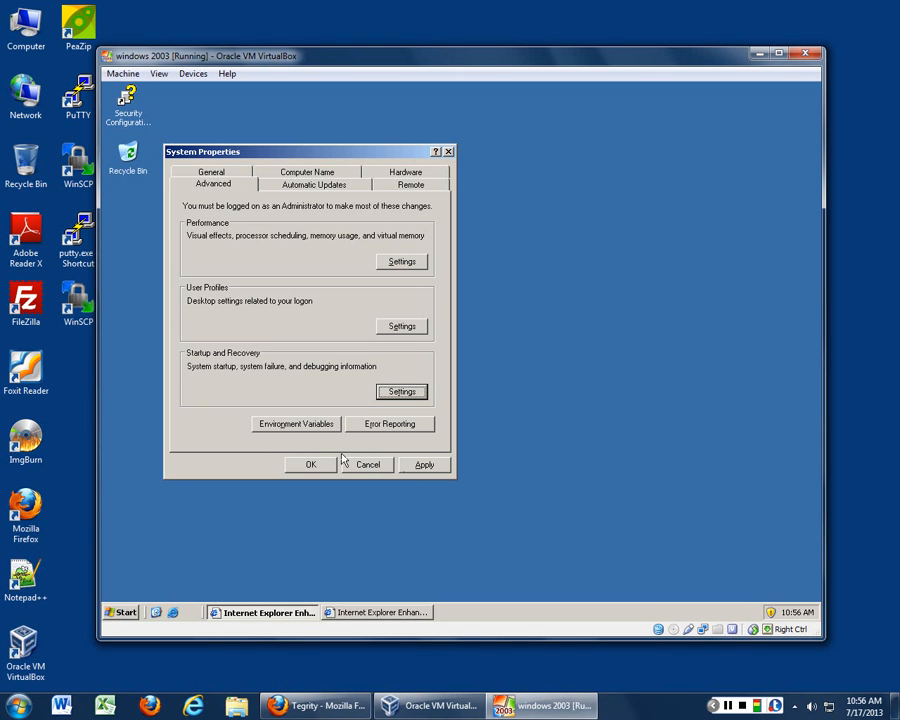
- Open the environment variables and examine the full value of the system variable PATHEXT, cancelling its edit
left_click(322, 424)
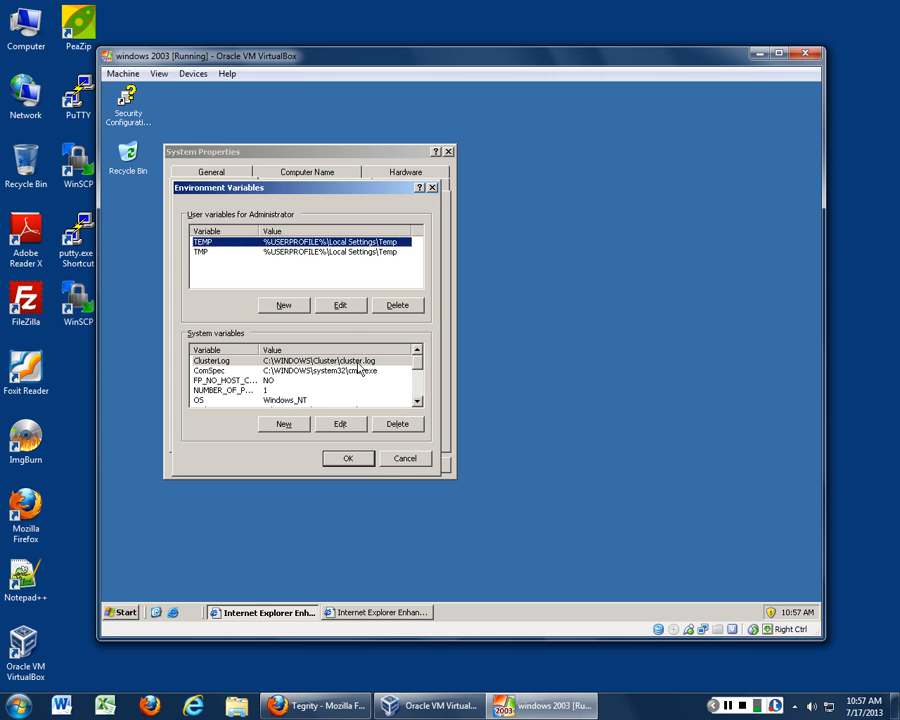
left_click(357, 372)
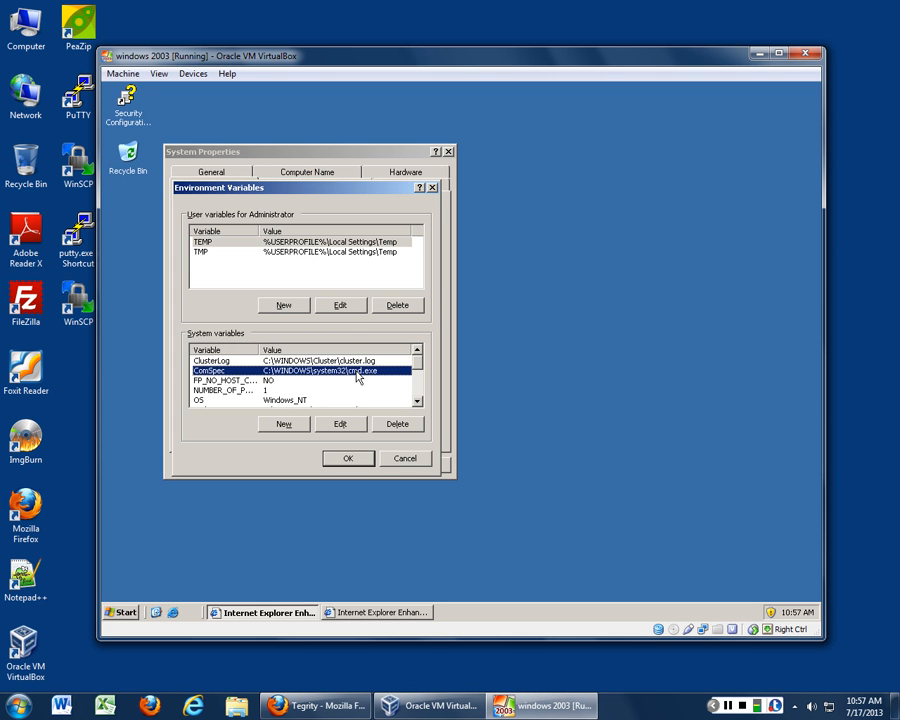
scroll(357, 376, "down", 1)
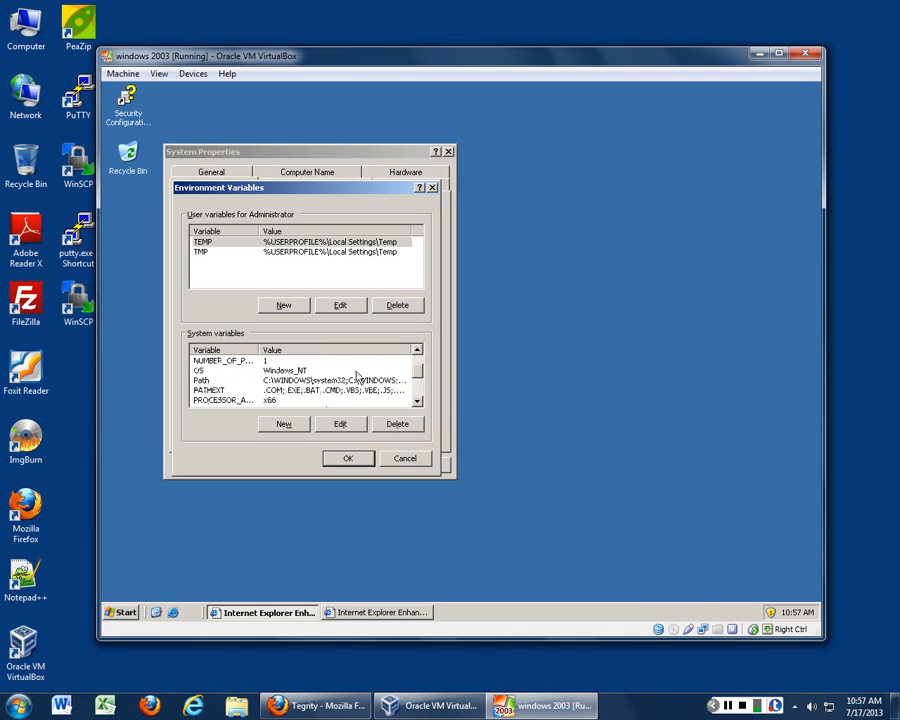
left_click(352, 391)
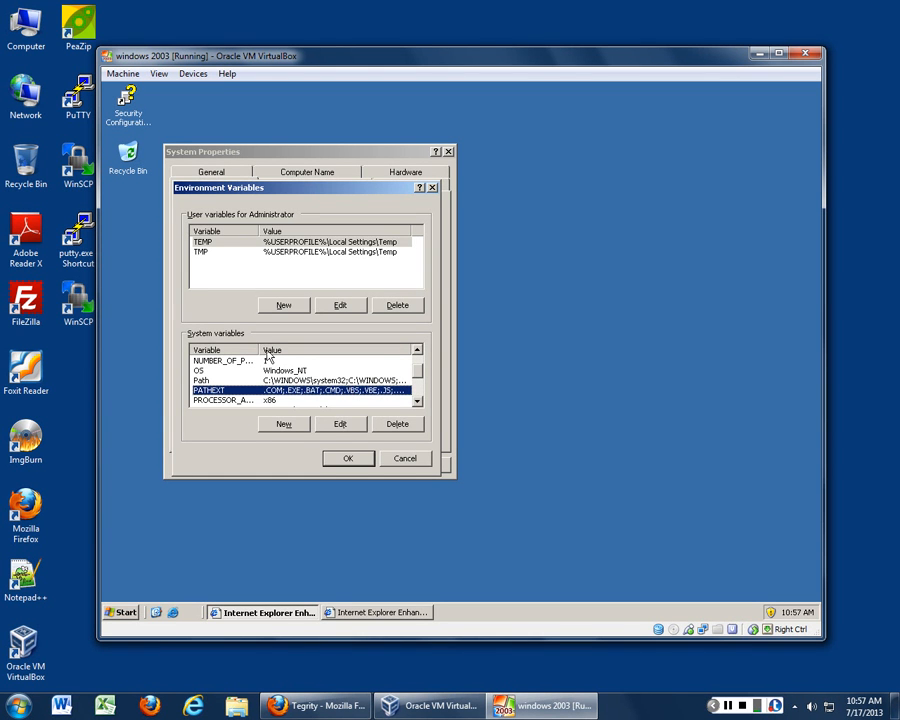
left_click(341, 424)
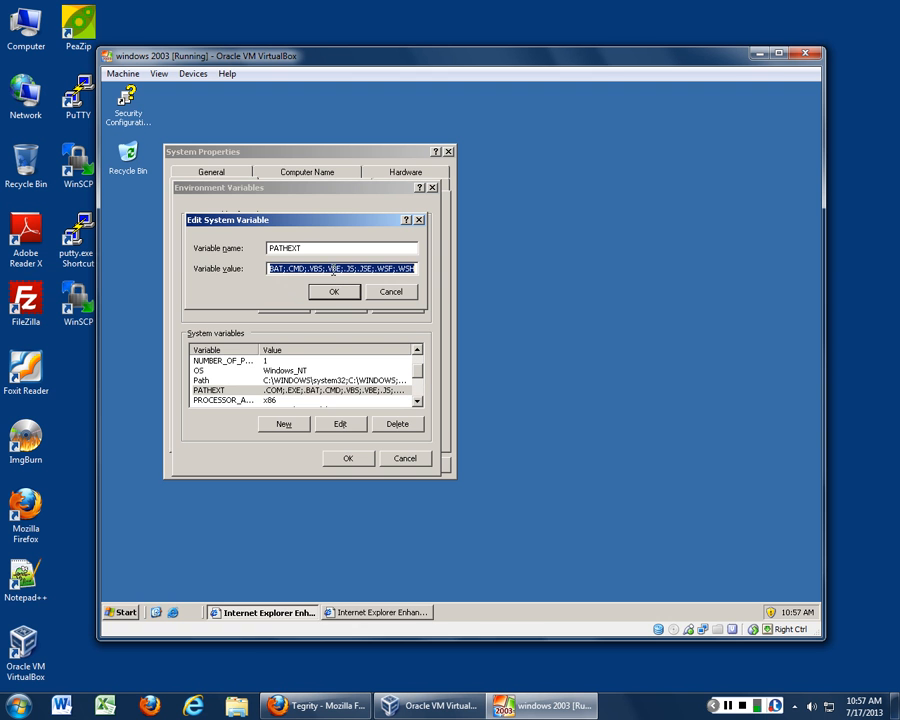
left_click(270, 268)
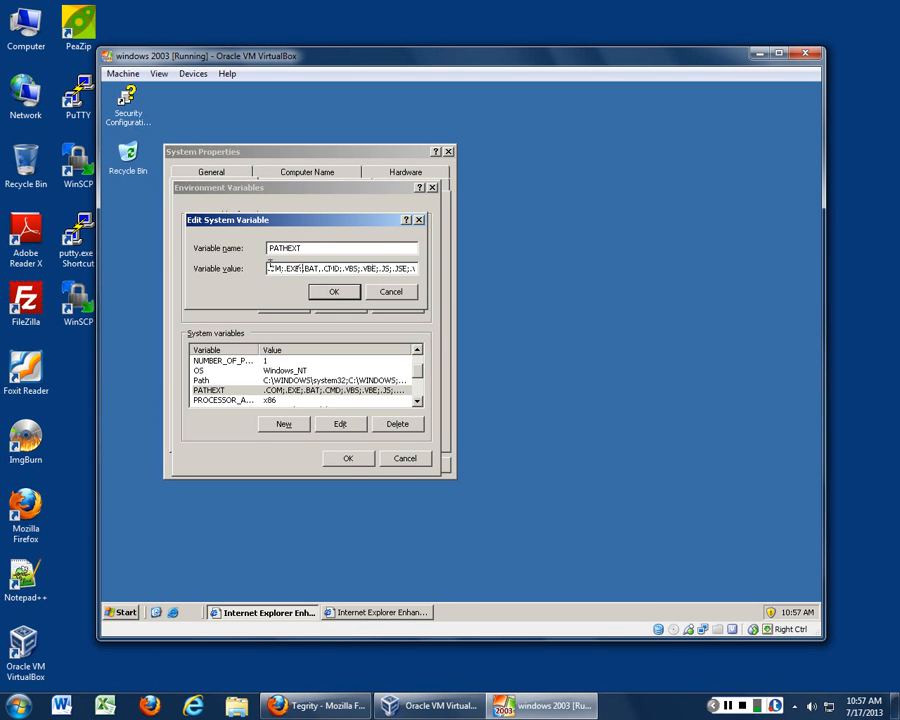
left_click_drag(270, 268, 402, 265)
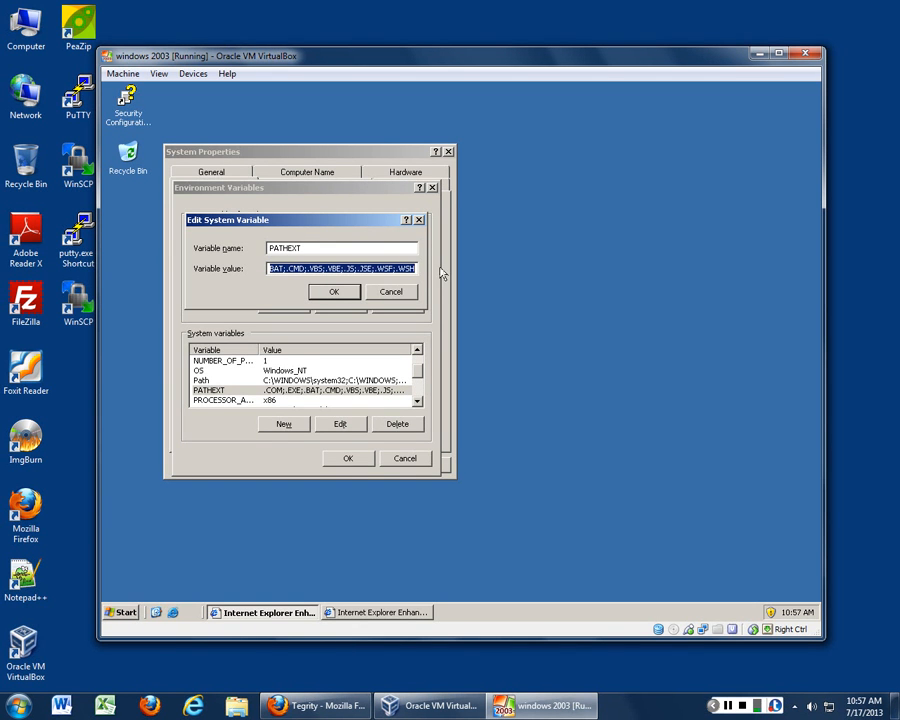
key("End")
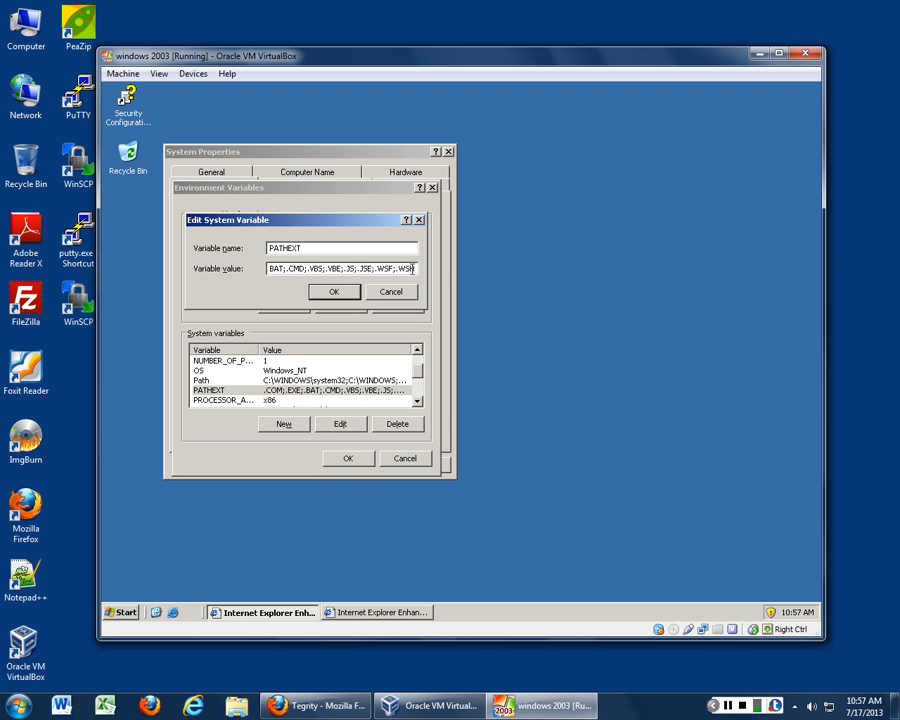
left_click_drag(416, 268, 261, 274)
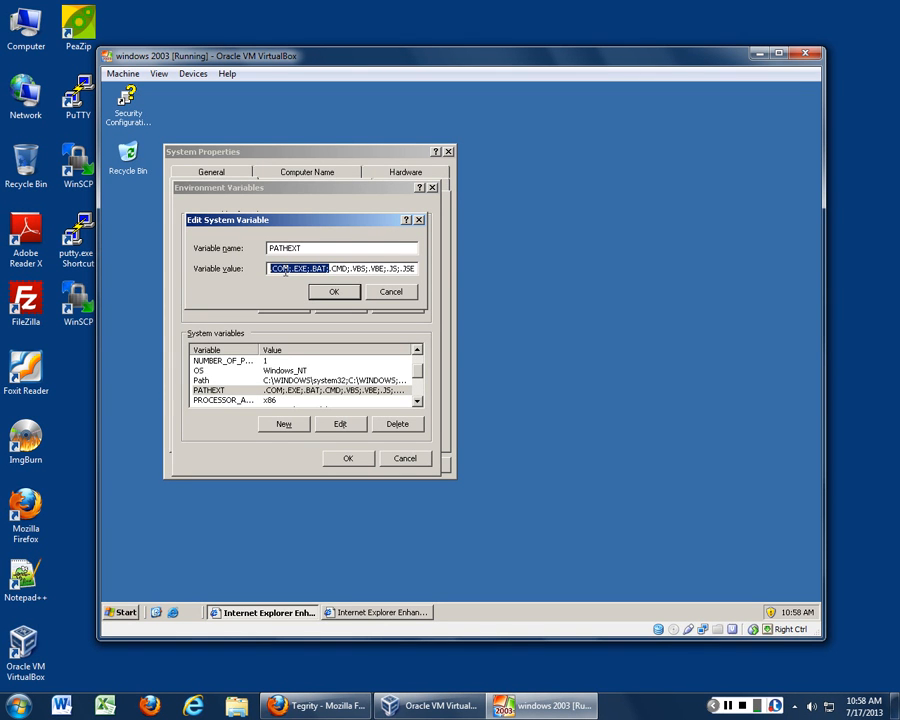
left_click(391, 292)
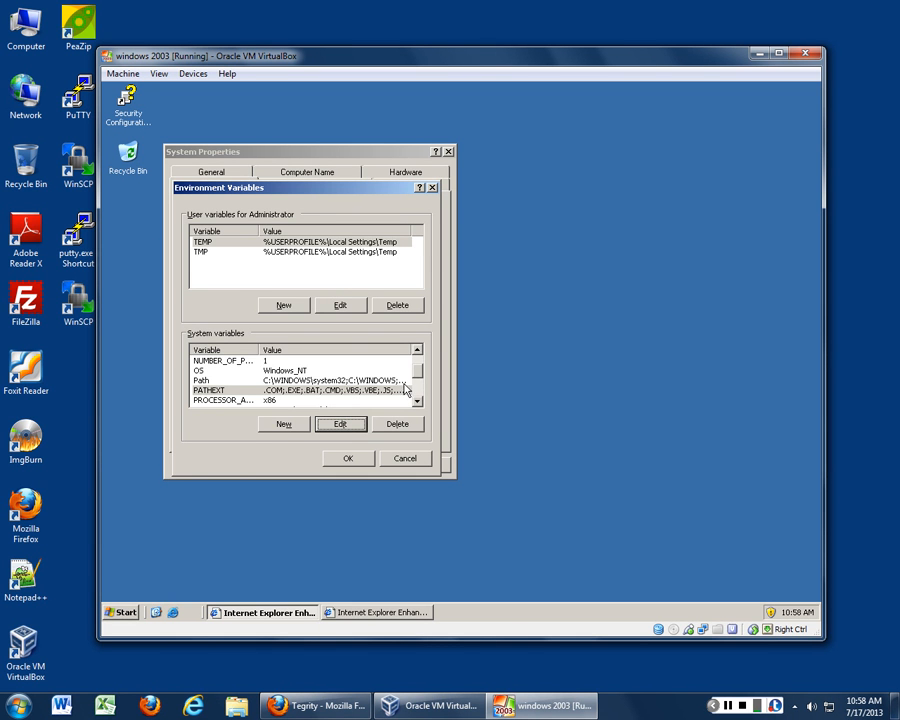
- Set the system variable OS to "Apple 10.2.4", review the remaining system variables and accept the environment variable changes
left_click(318, 372)
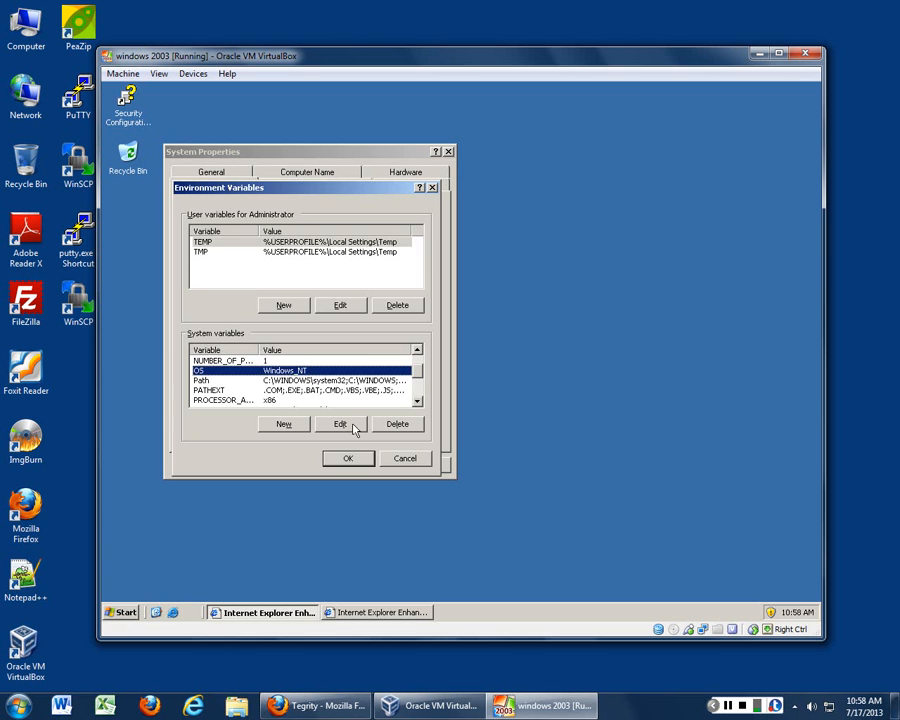
left_click(352, 427)
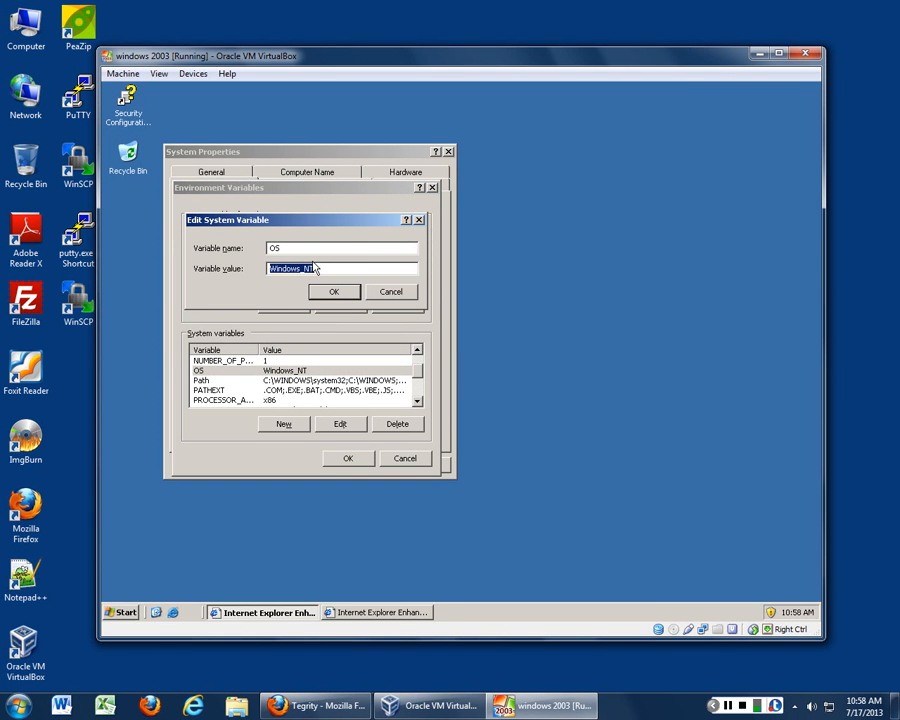
type("Apple 10.2.4")
left_click(334, 291)
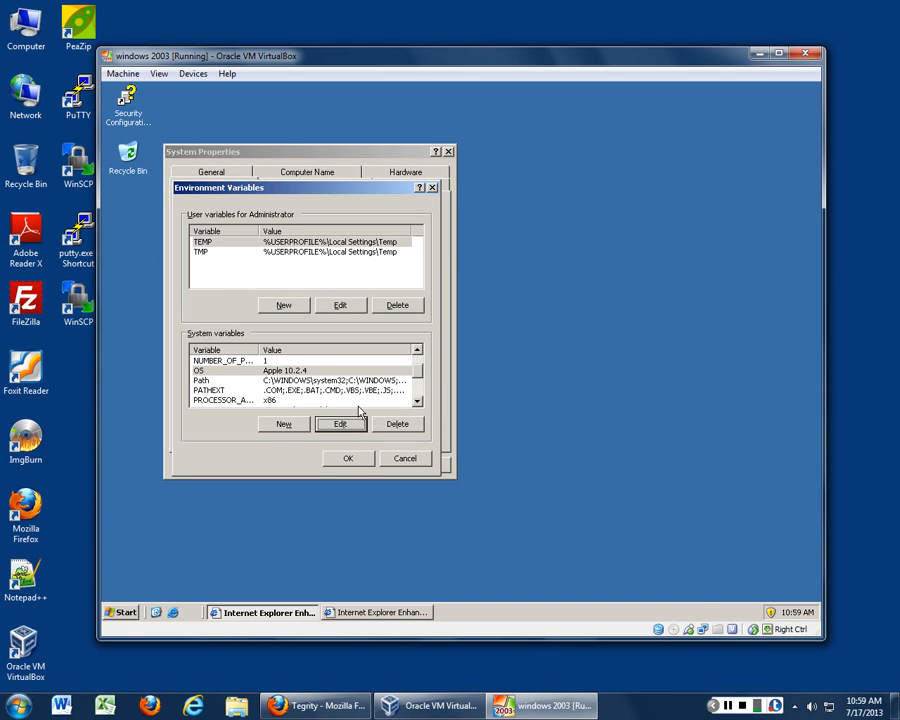
left_click(416, 402)
left_click(416, 402)
left_click(416, 402)
left_click(416, 402)
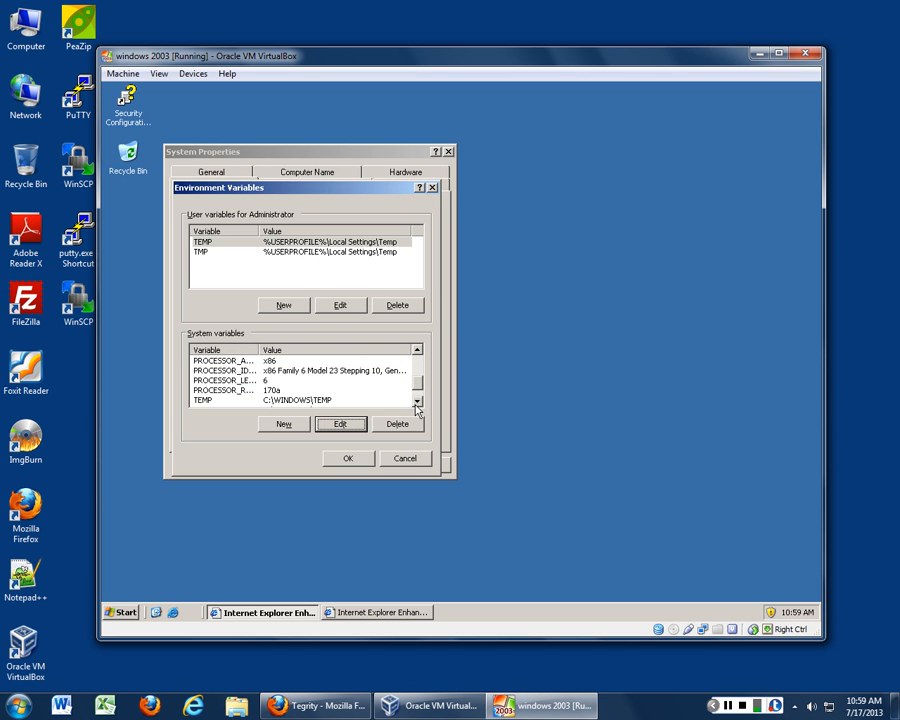
left_click(416, 402)
left_click(416, 402)
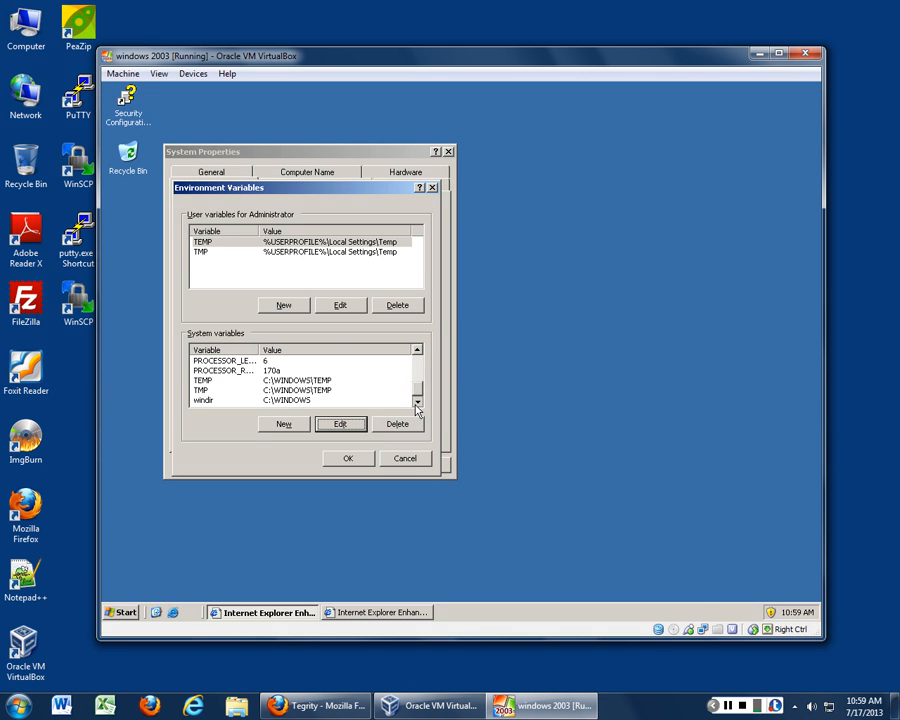
left_click(350, 458)
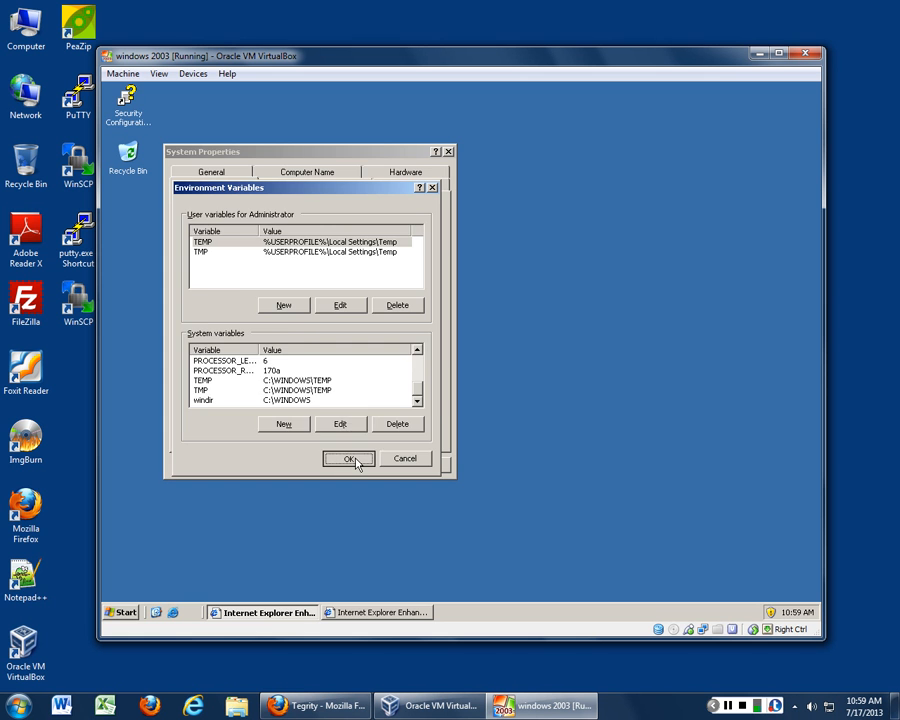
- Look at the error reporting options and its program selection, cancel both, and close System Properties
left_click(375, 424)
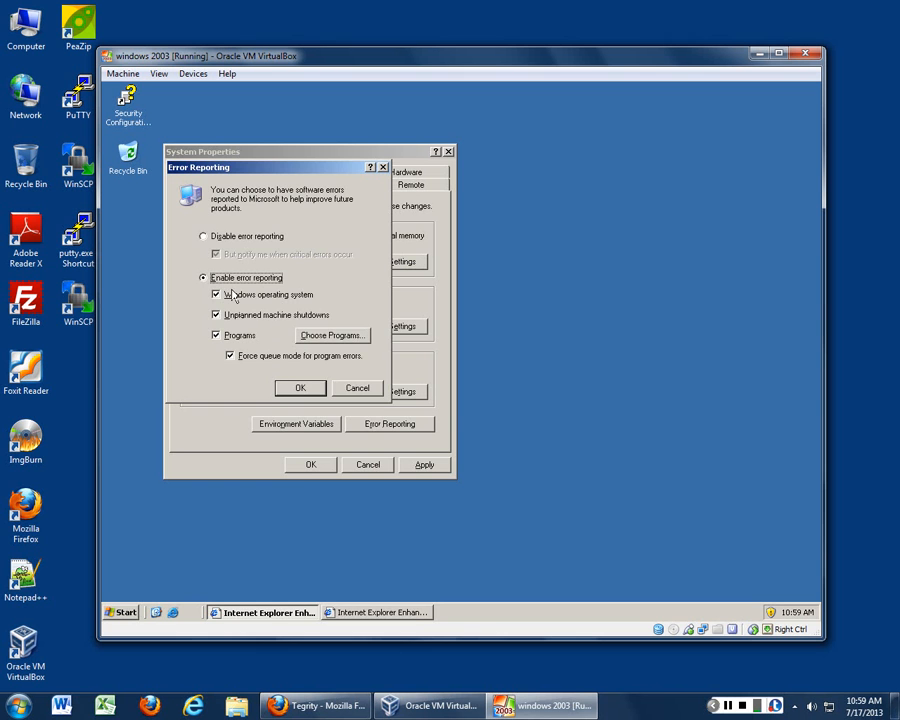
left_click(321, 338)
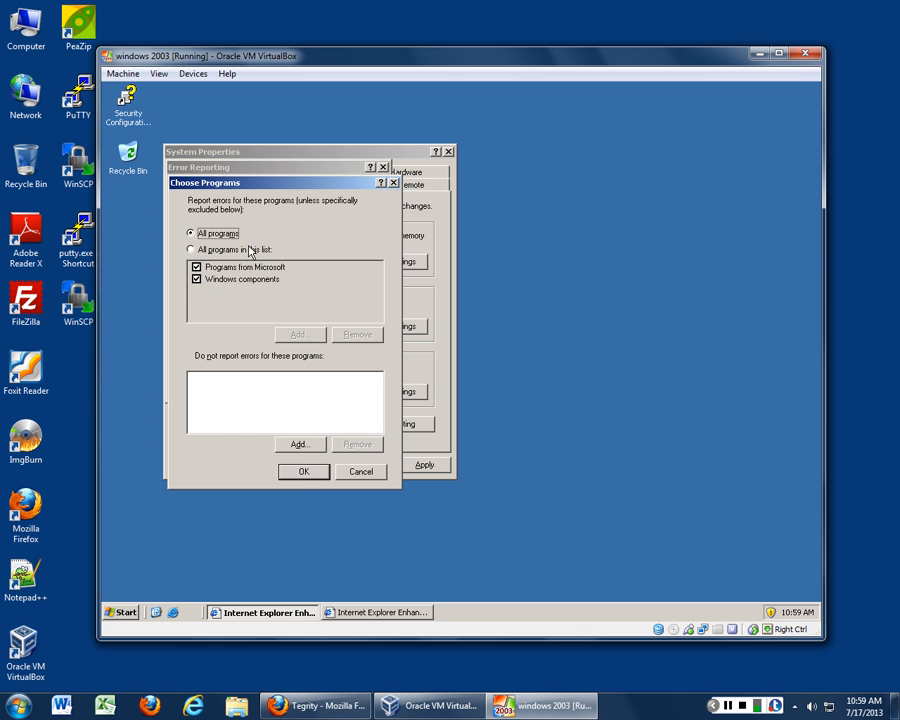
left_click(357, 474)
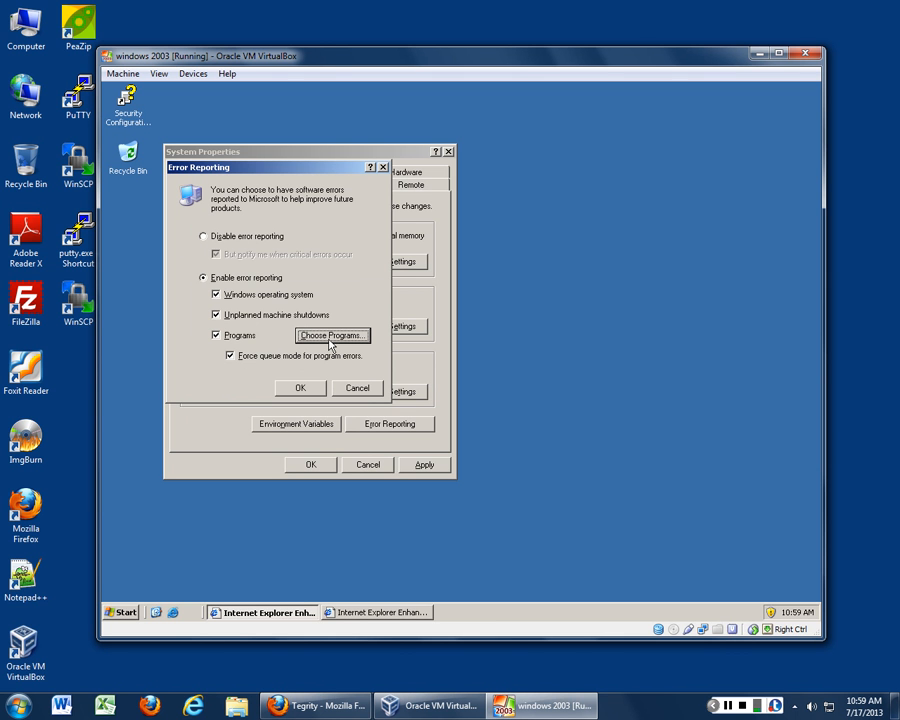
left_click(354, 390)
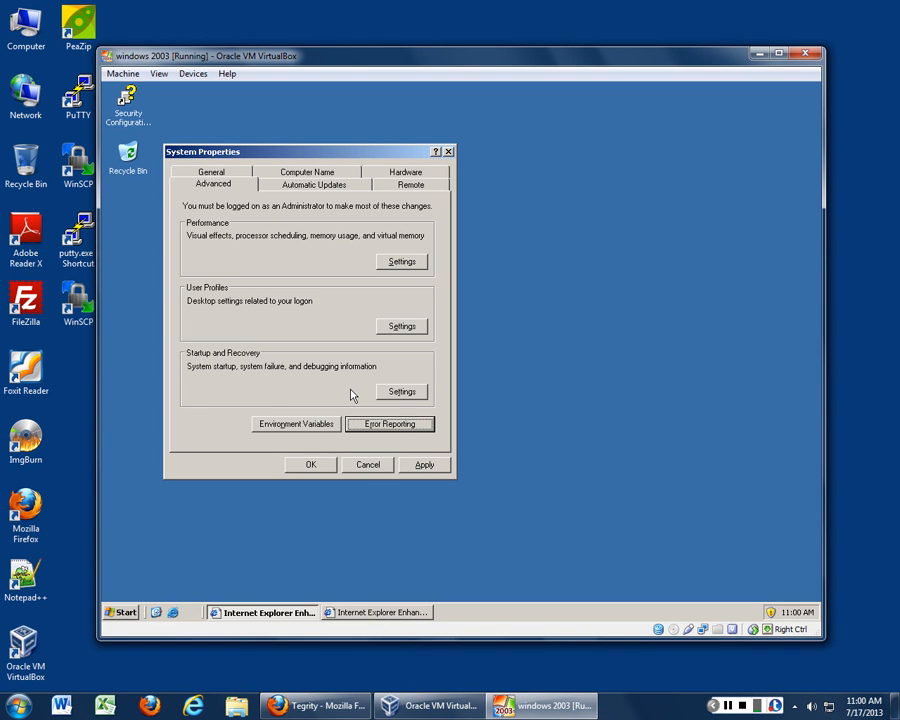
left_click(320, 465)
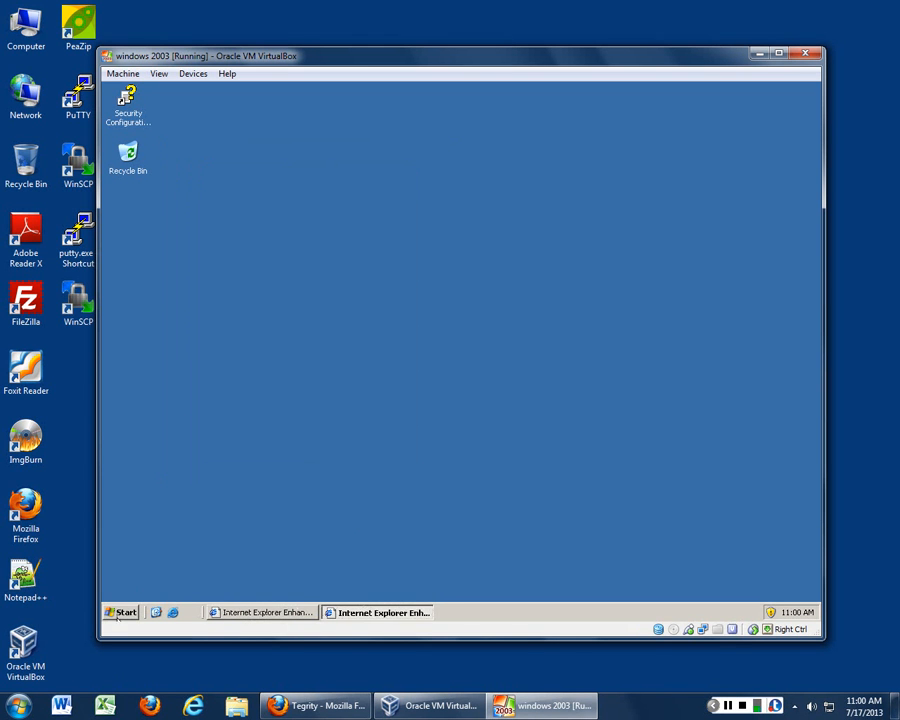
- Open the Speech settings, check the available voices and audio output options, preview the Microsoft Sam voice, and cancel out
left_click(118, 614)
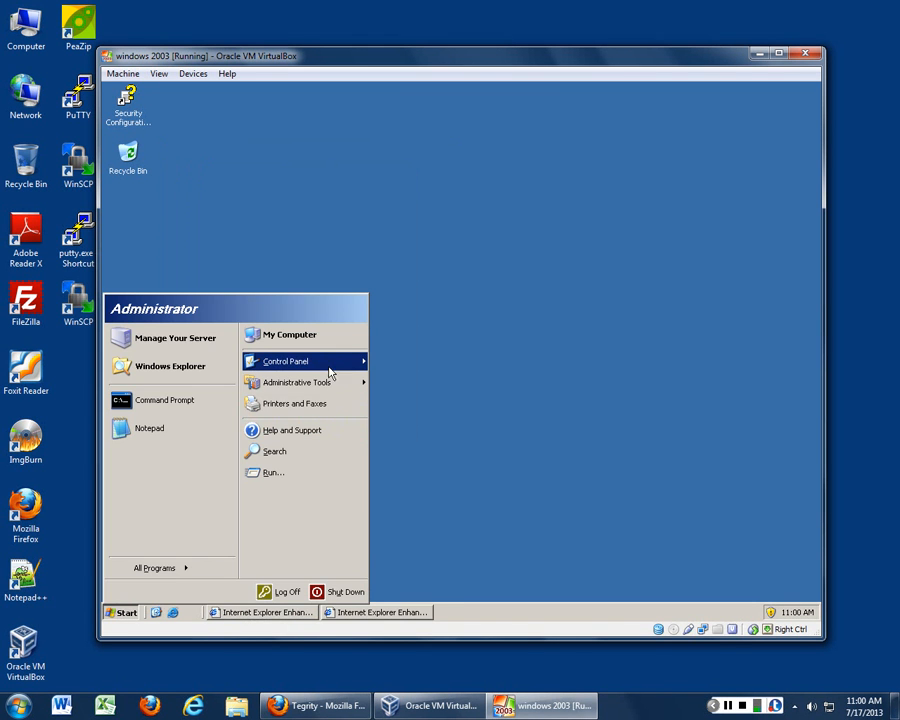
mouse_move(358, 368)
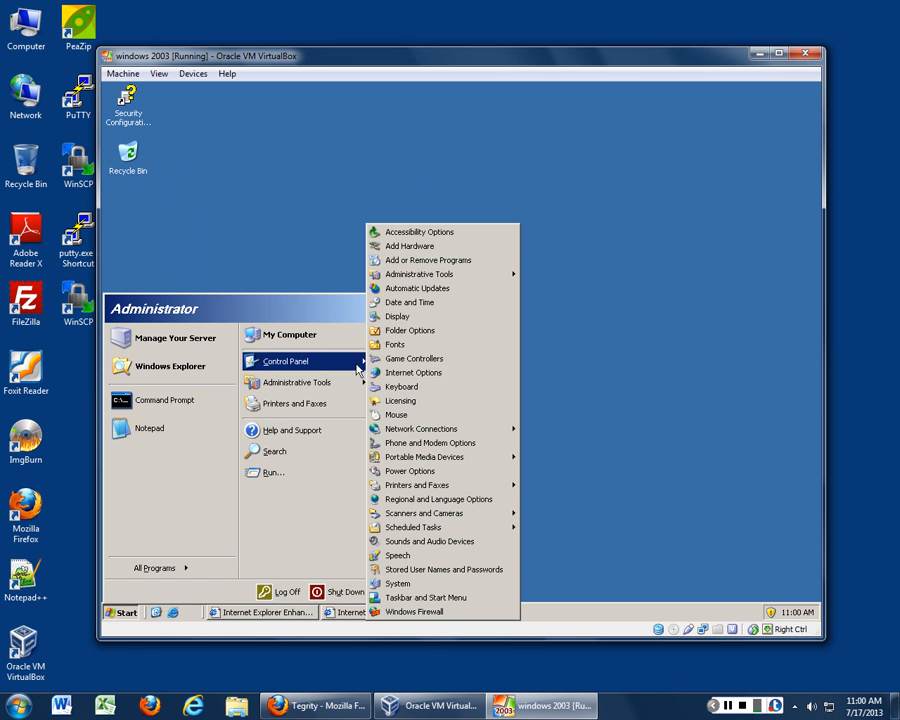
left_click(444, 557)
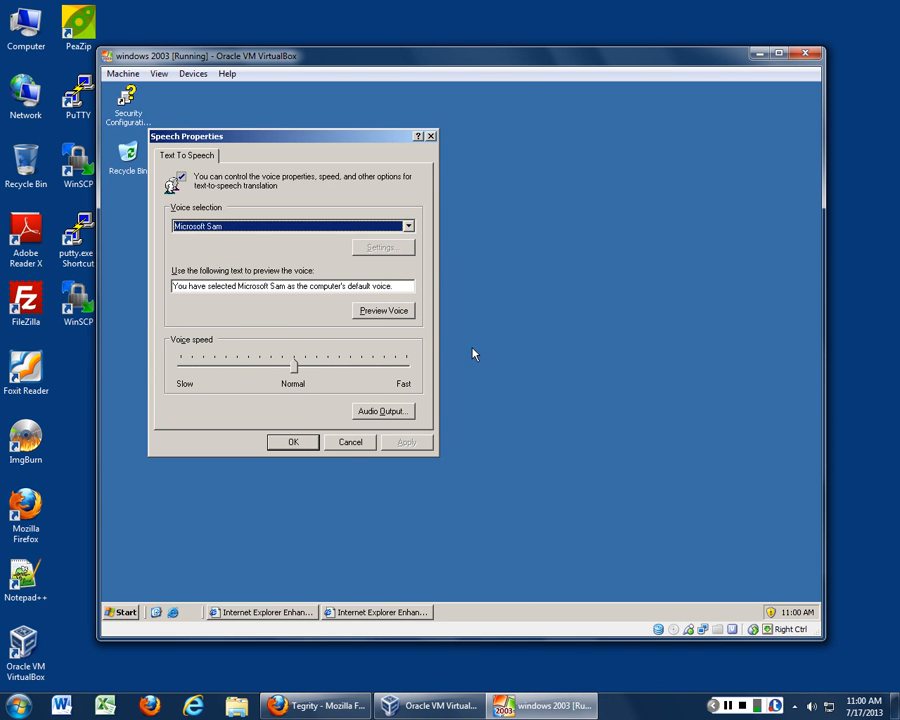
left_click(408, 227)
left_click(408, 227)
left_click(371, 412)
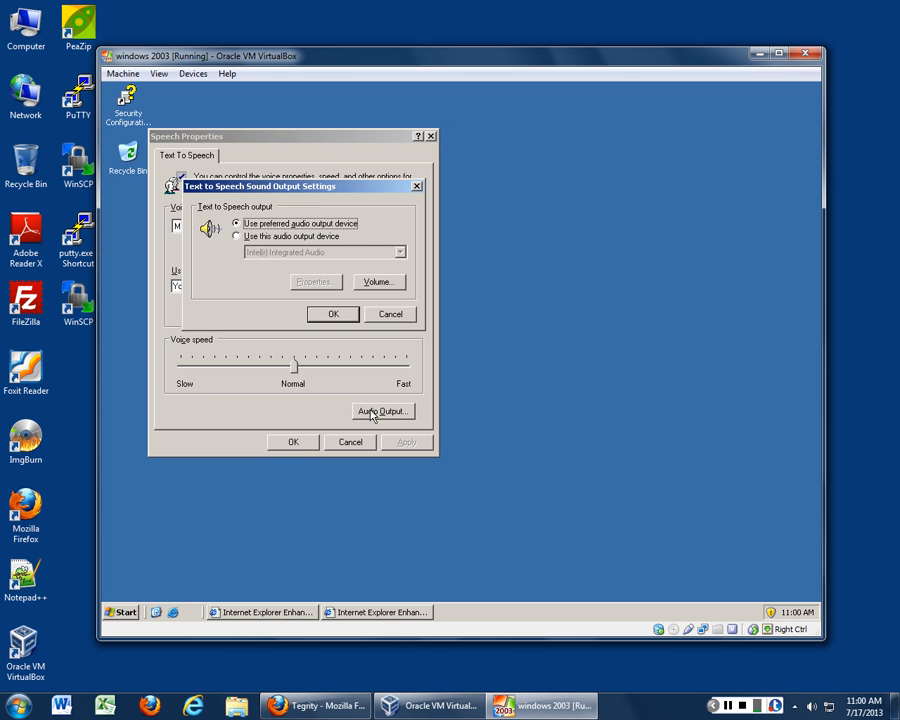
left_click(333, 314)
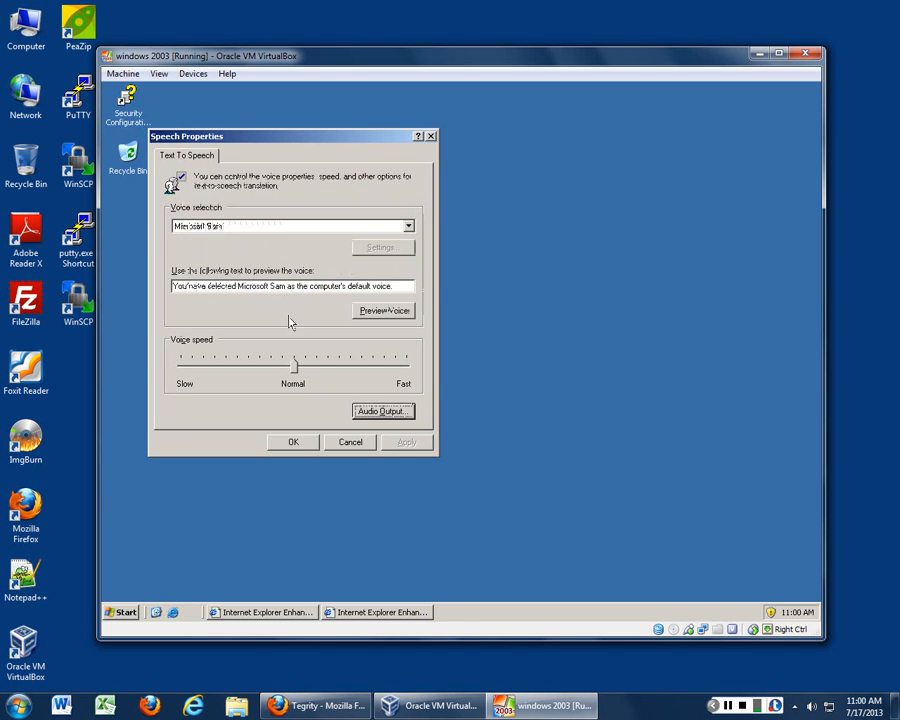
left_click(373, 314)
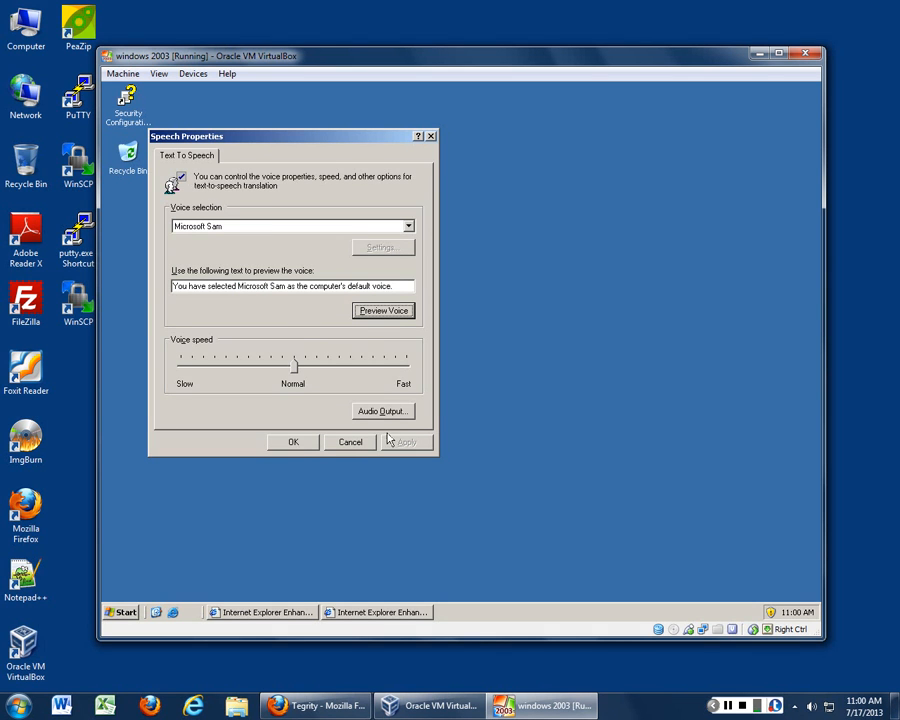
left_click(349, 443)
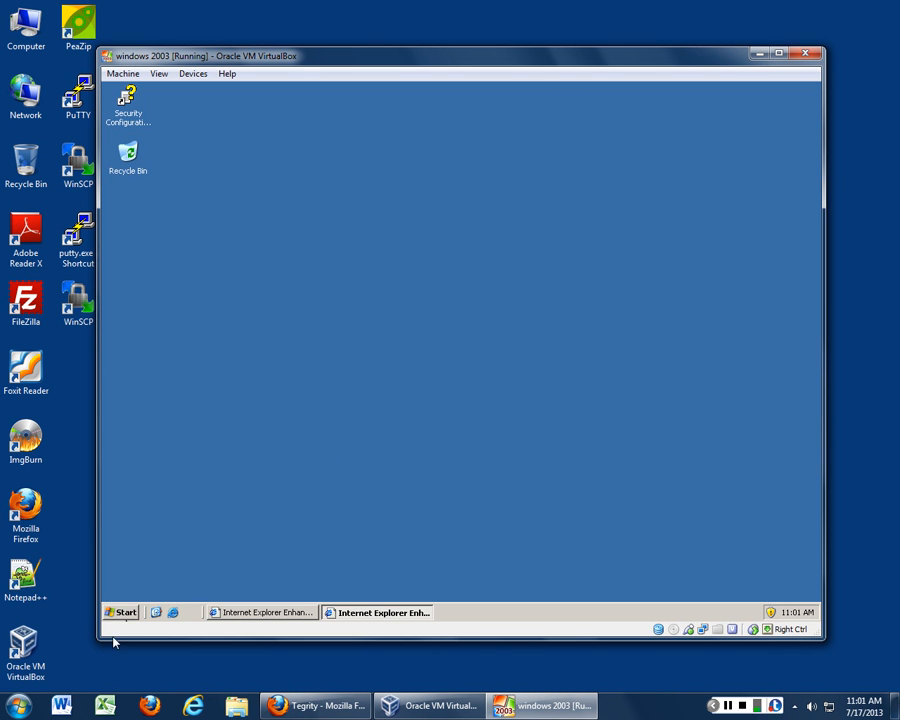
left_click(123, 612)
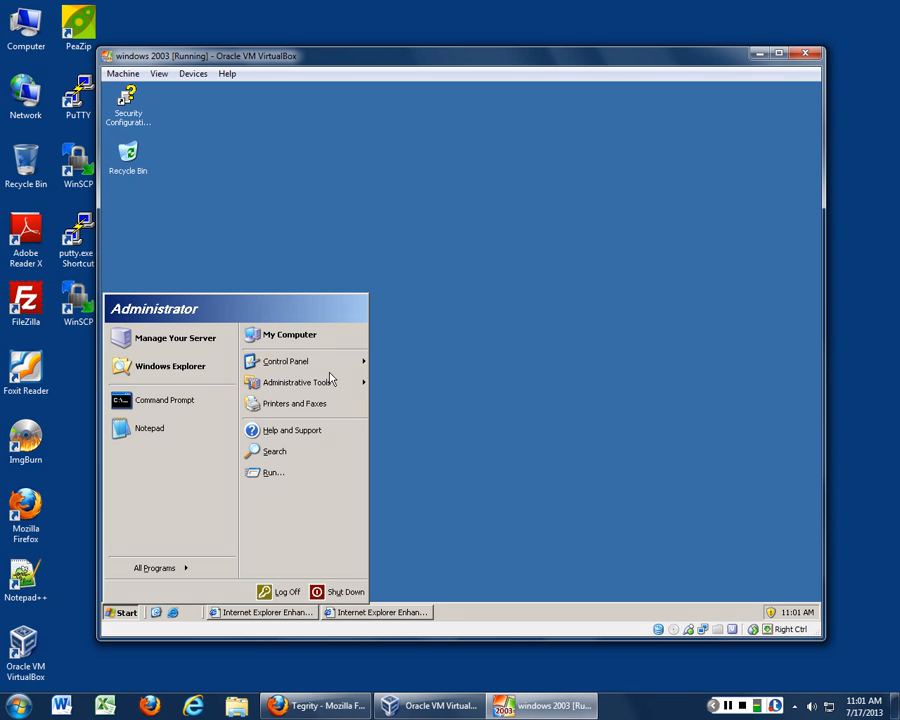
mouse_move(330, 384)
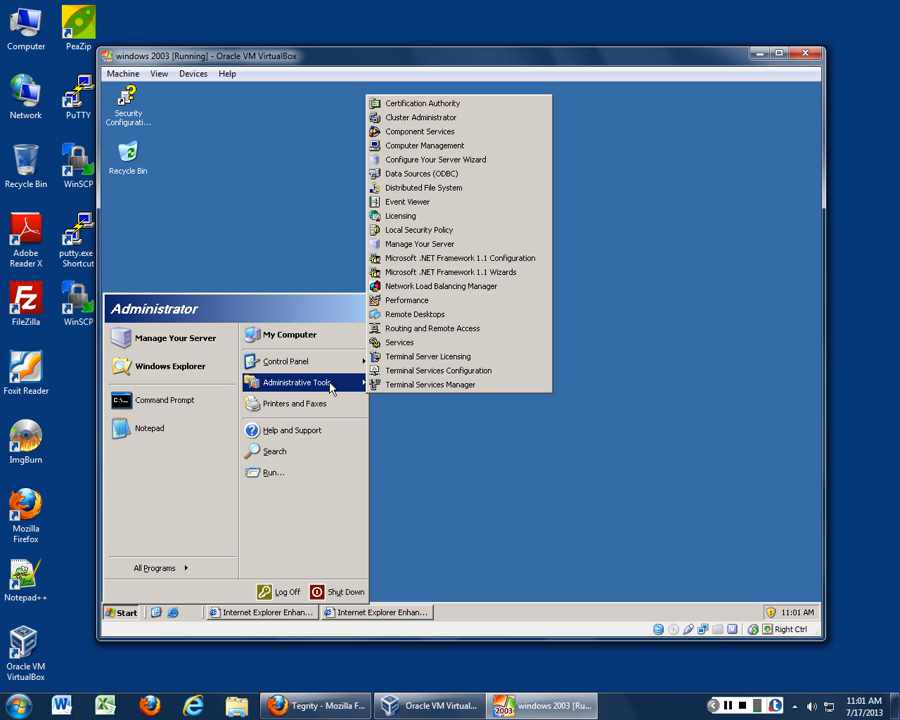
mouse_move(366, 366)
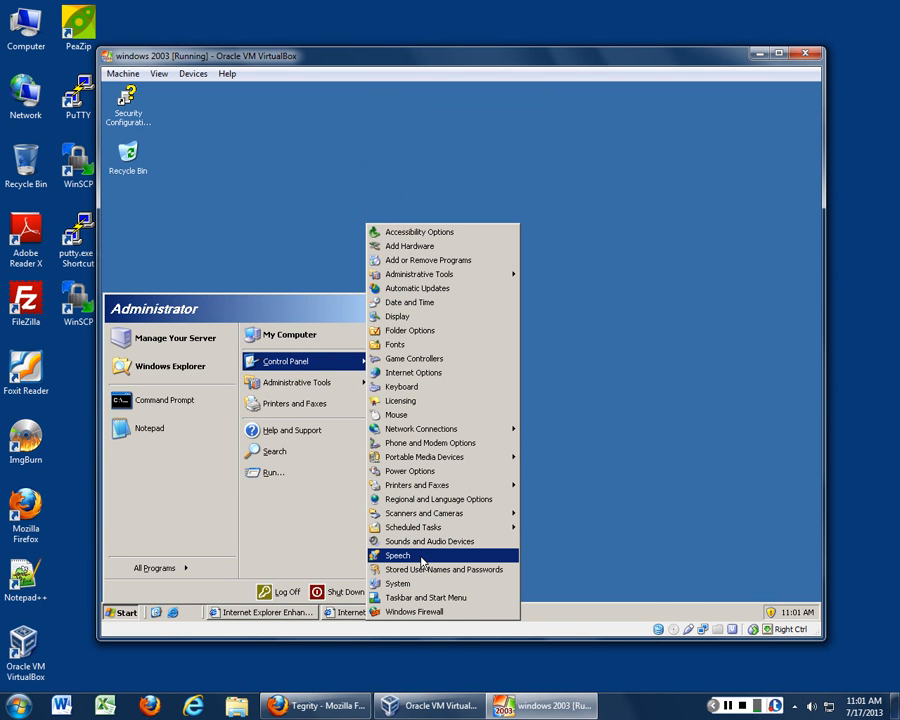
mouse_move(293, 382)
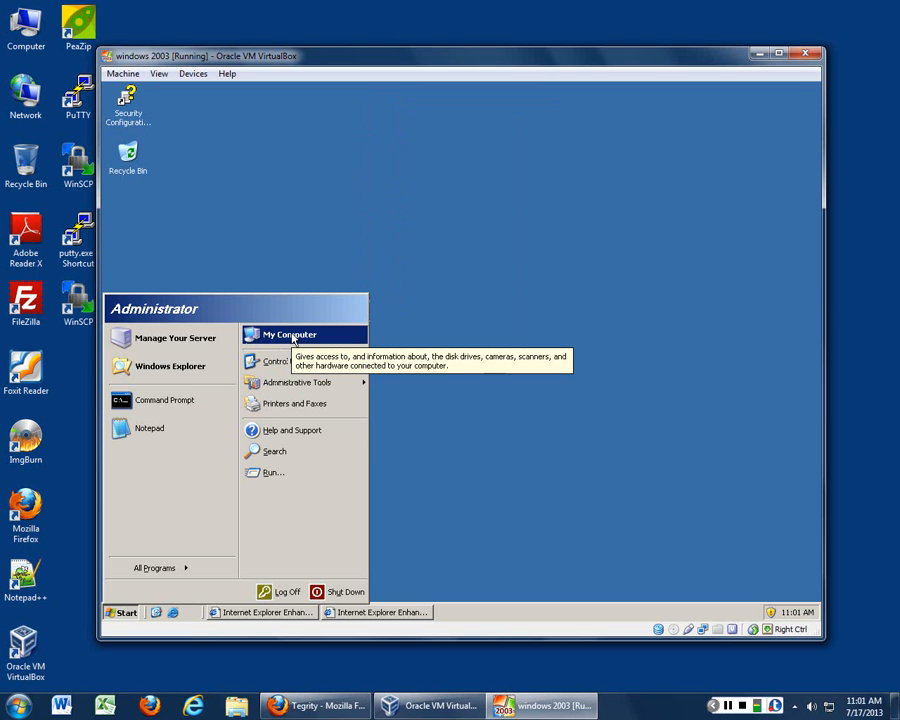
- Open My Computer's properties, review the general system information, and close System Properties
right_click(293, 340)
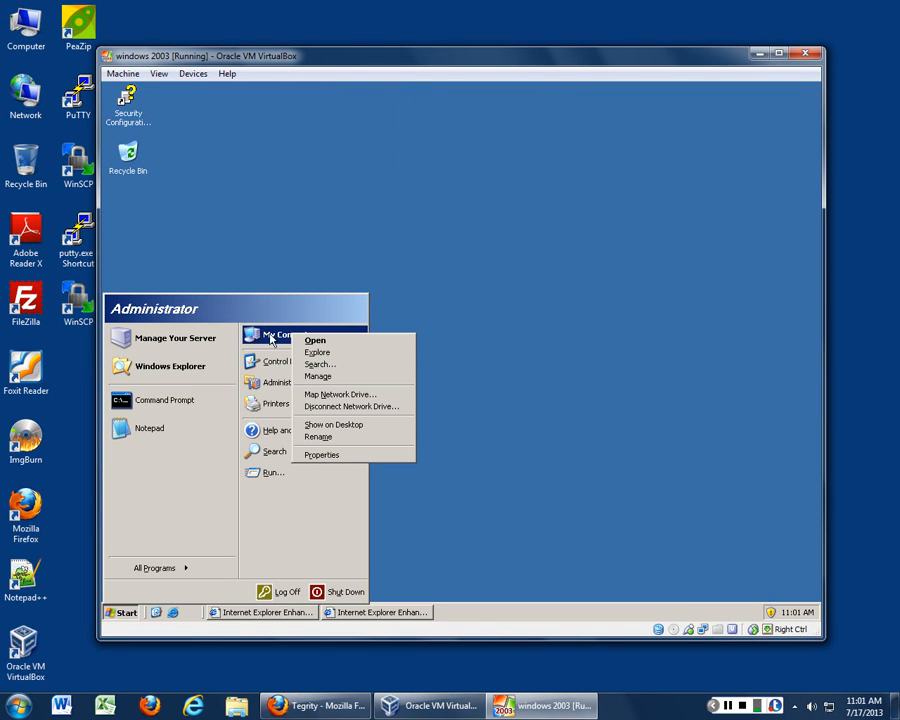
left_click(352, 455)
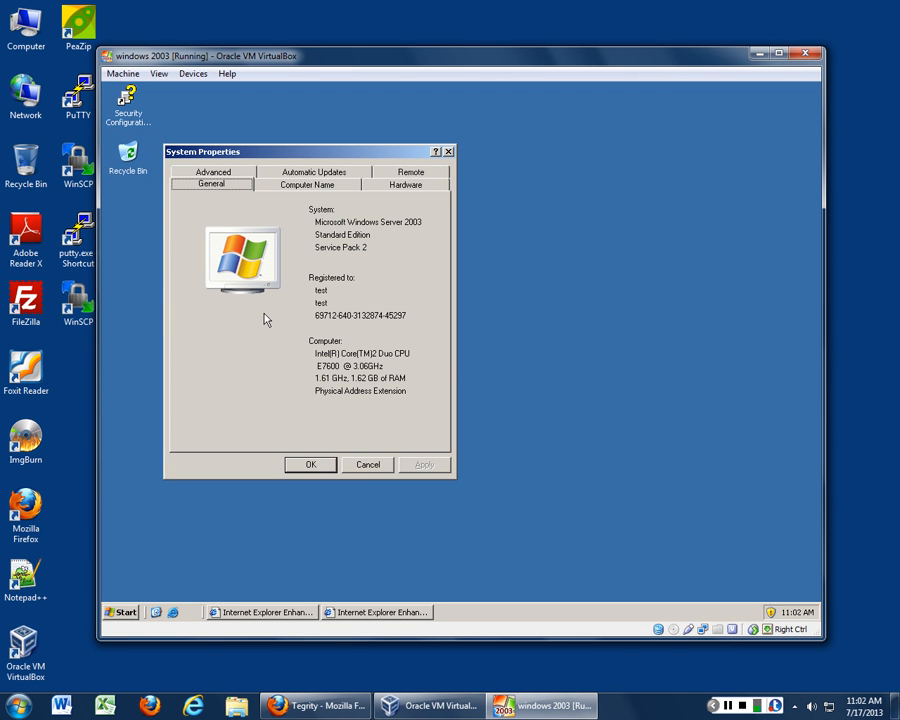
left_click(326, 464)
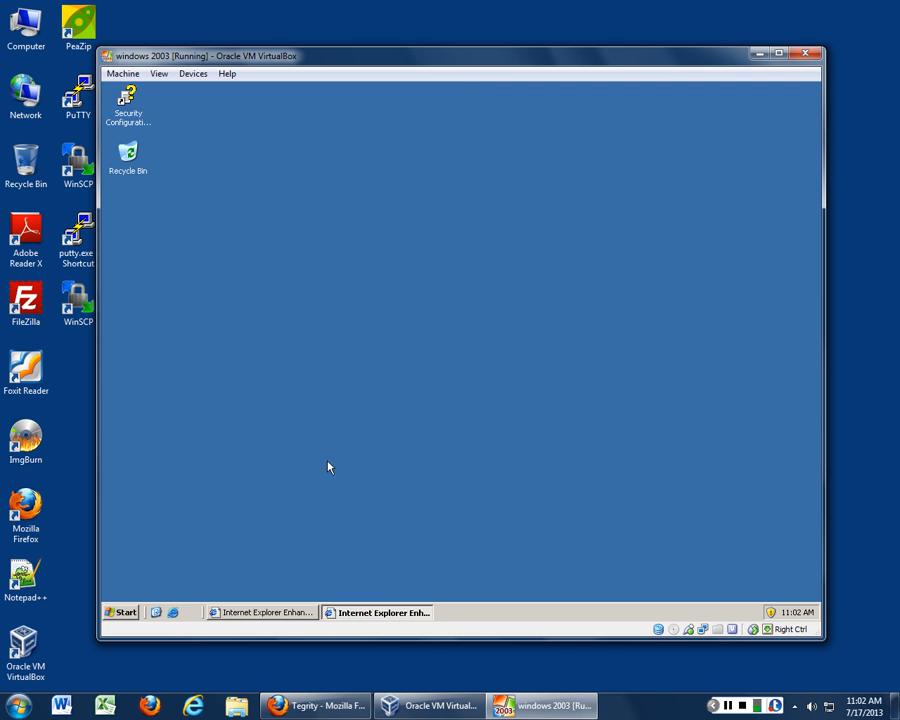
- Move the Internet Explorer quick-launch shortcut onto the server's desktop below the Recycle Bin
left_click_drag(172, 612, 131, 217)
double_click(184, 502)
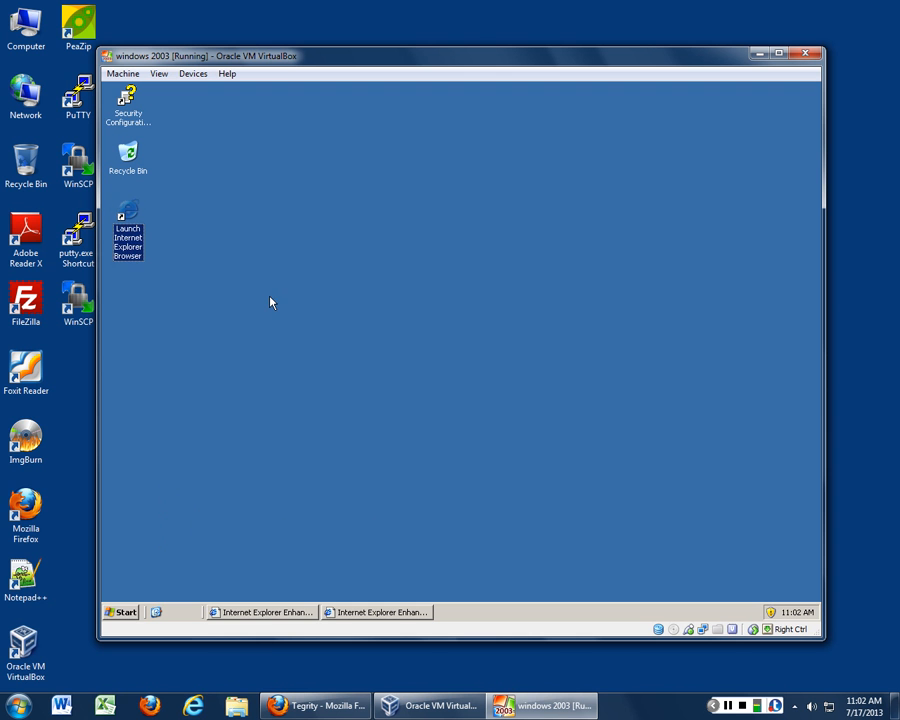
- Look at the Run As options for the Internet Explorer desktop shortcut, choose to run as the following user, and cancel
right_click(134, 216)
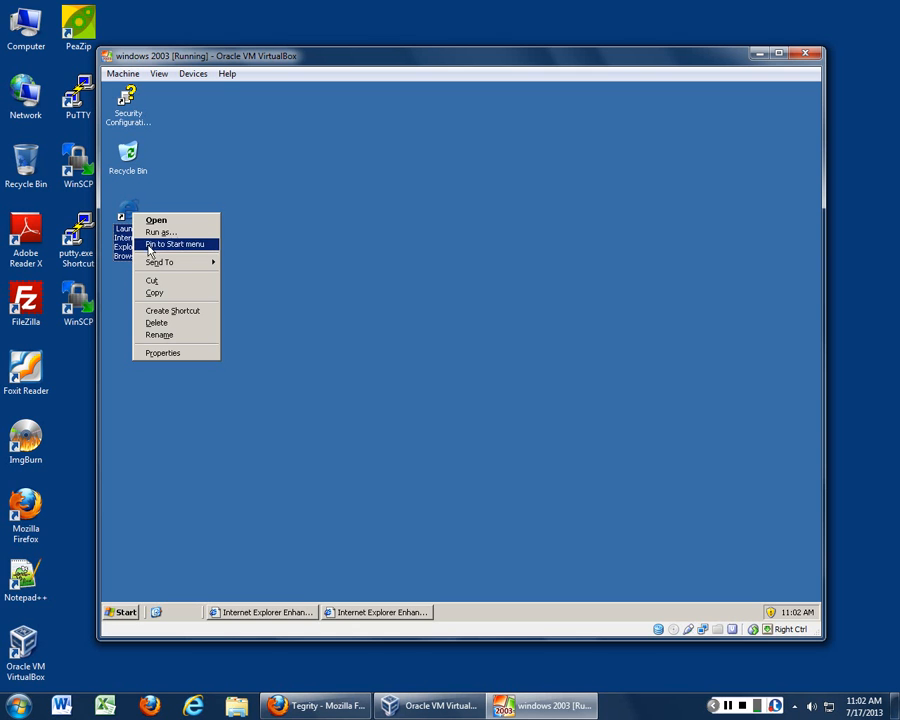
left_click(162, 233)
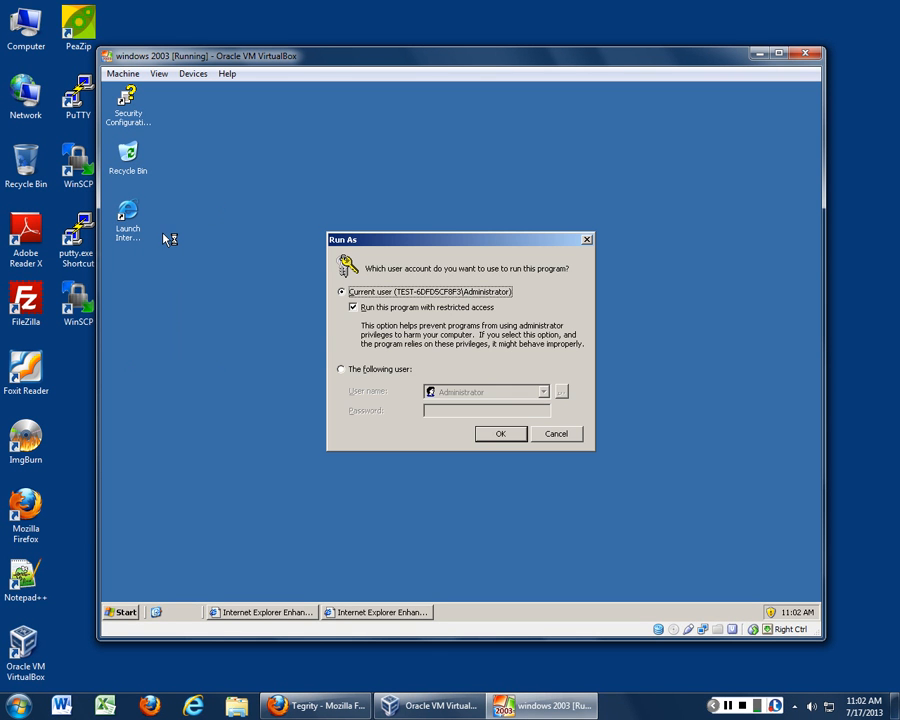
left_click(341, 369)
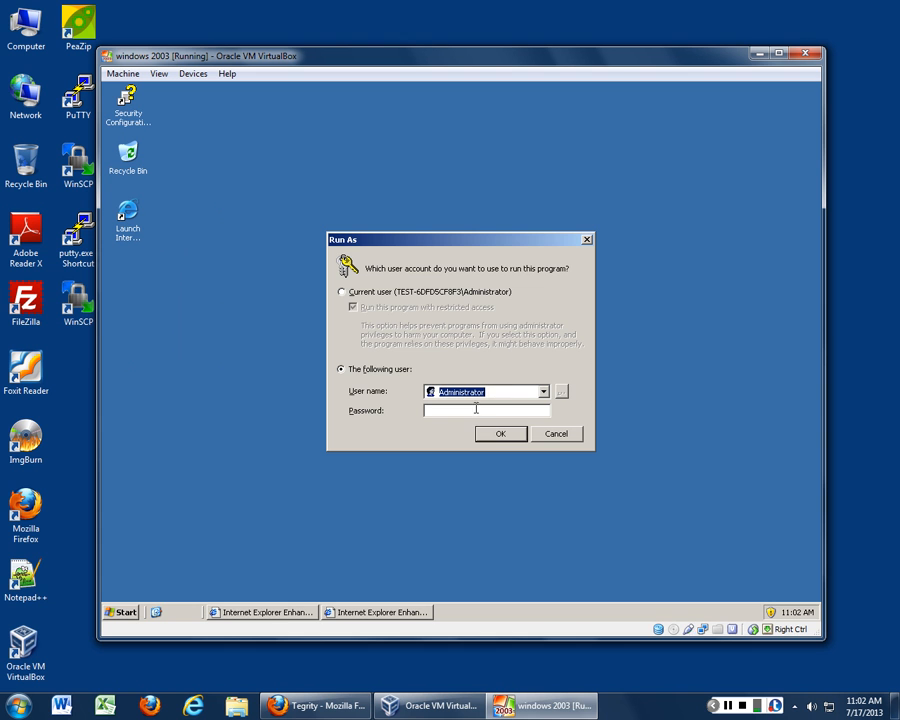
left_click(542, 433)
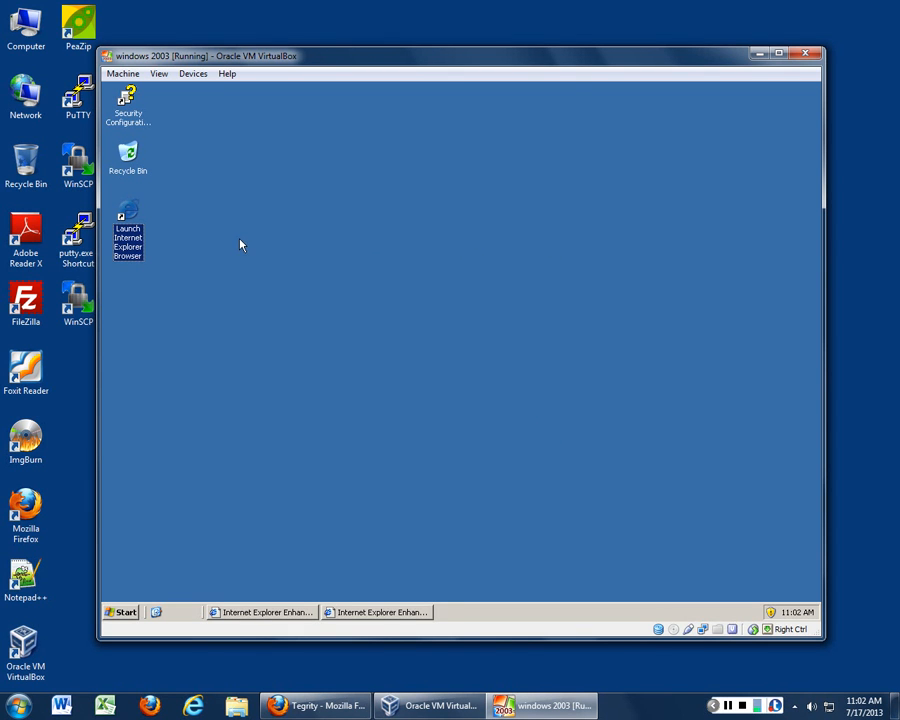
left_click(184, 253)
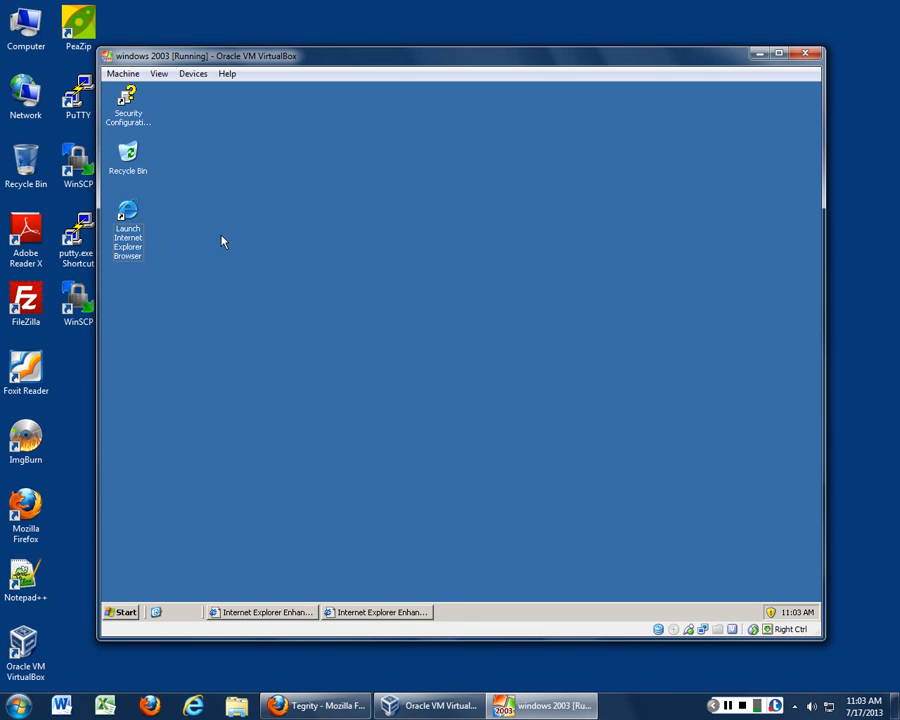
- Bring up the open Internet Explorer Enhanced Security Configuration windows and close both of them
left_click(272, 610)
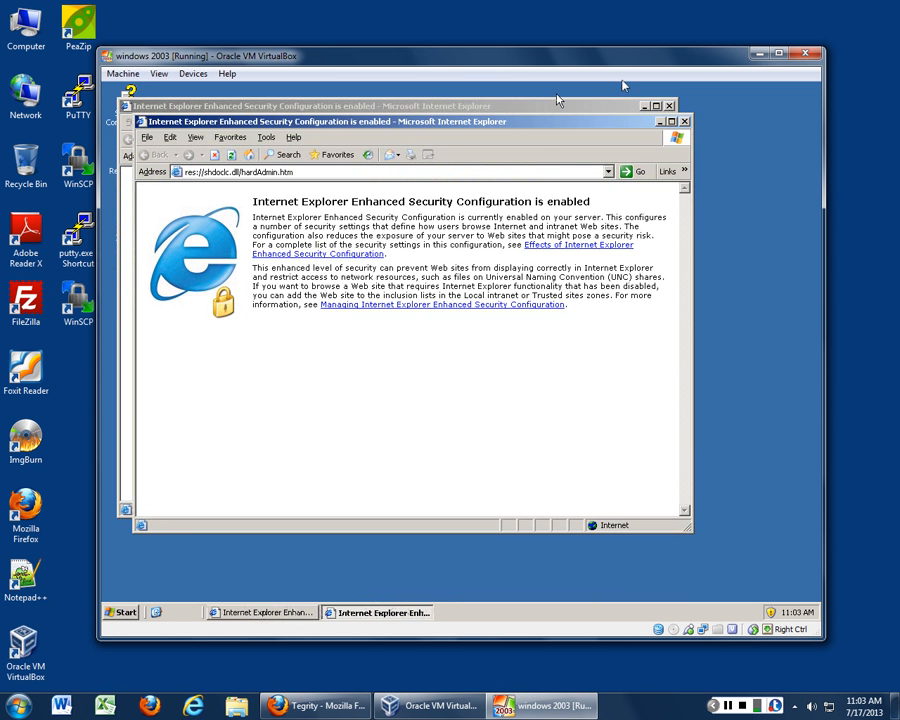
left_click(684, 121)
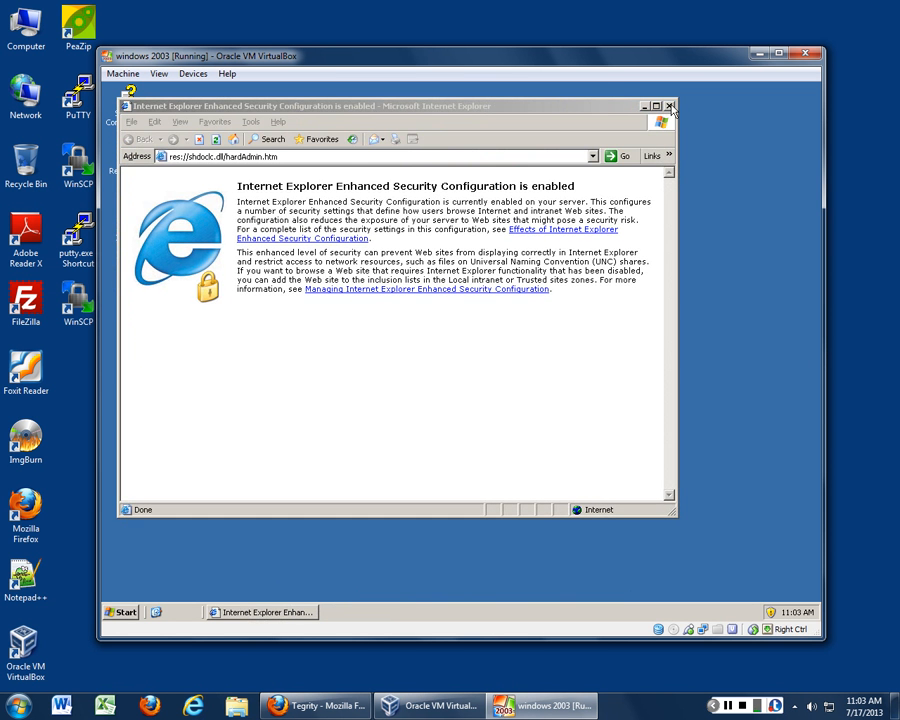
left_click(670, 106)
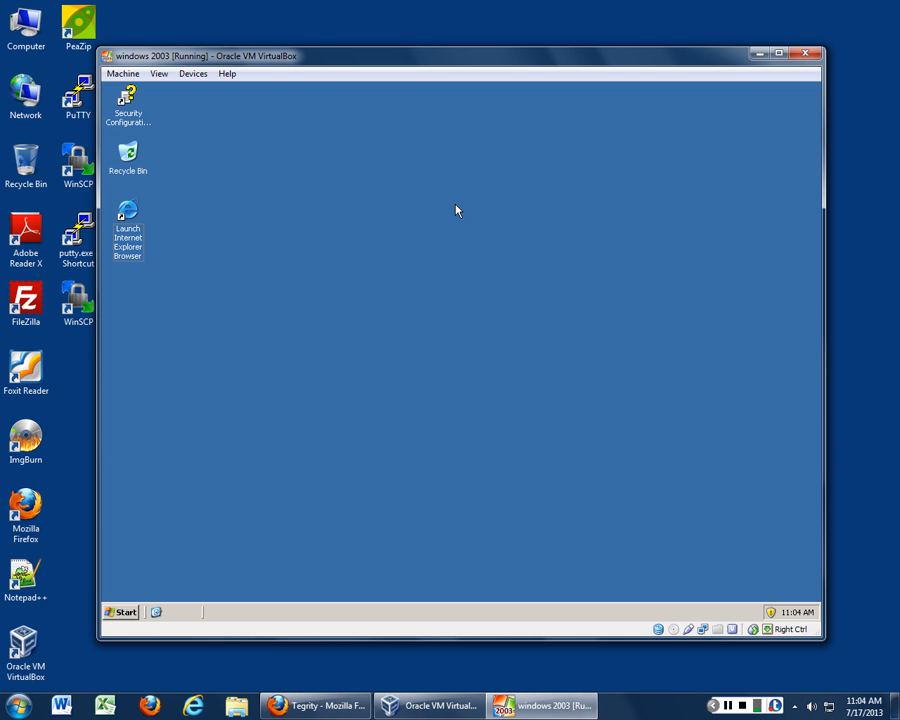
- Locate Remote Desktop Connection among the server's Communications accessories and among the host computer's programs
left_click(127, 613)
mouse_move(147, 572)
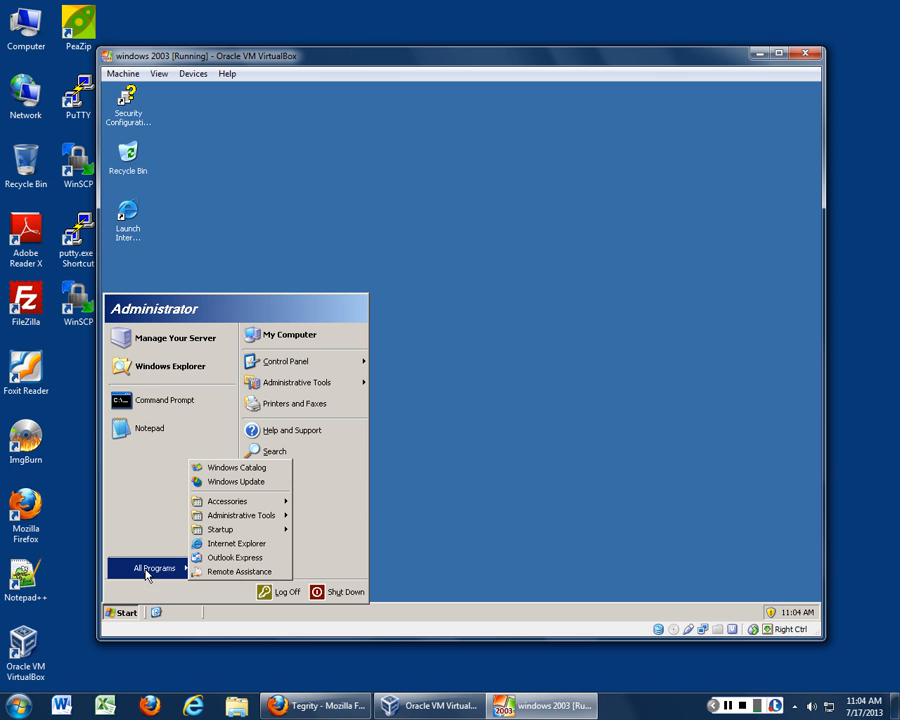
mouse_move(236, 506)
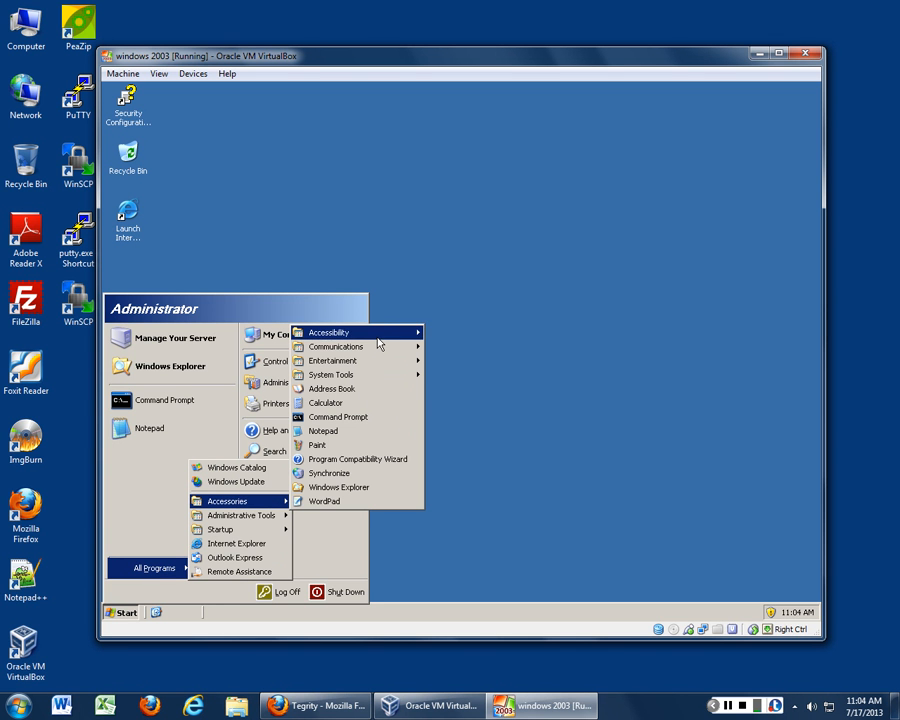
mouse_move(381, 342)
mouse_move(335, 346)
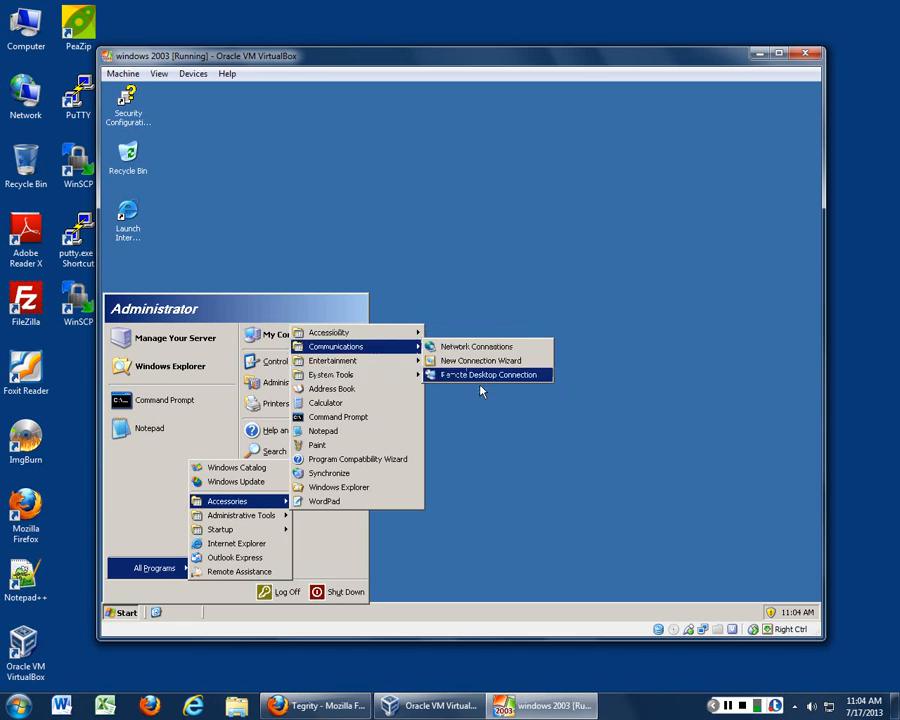
left_click(480, 377)
left_click(18, 705)
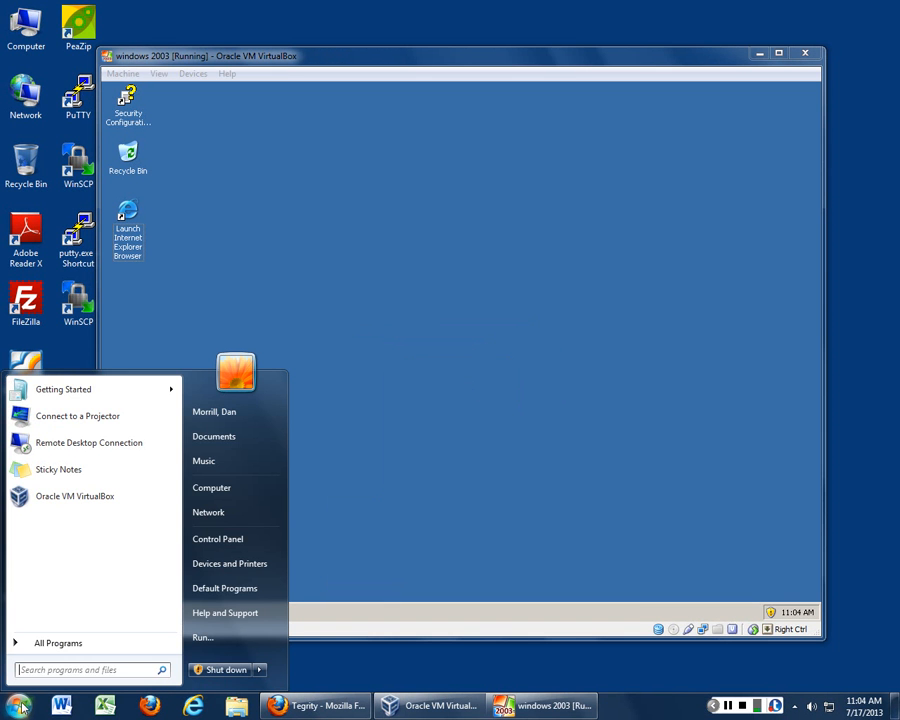
left_click(452, 417)
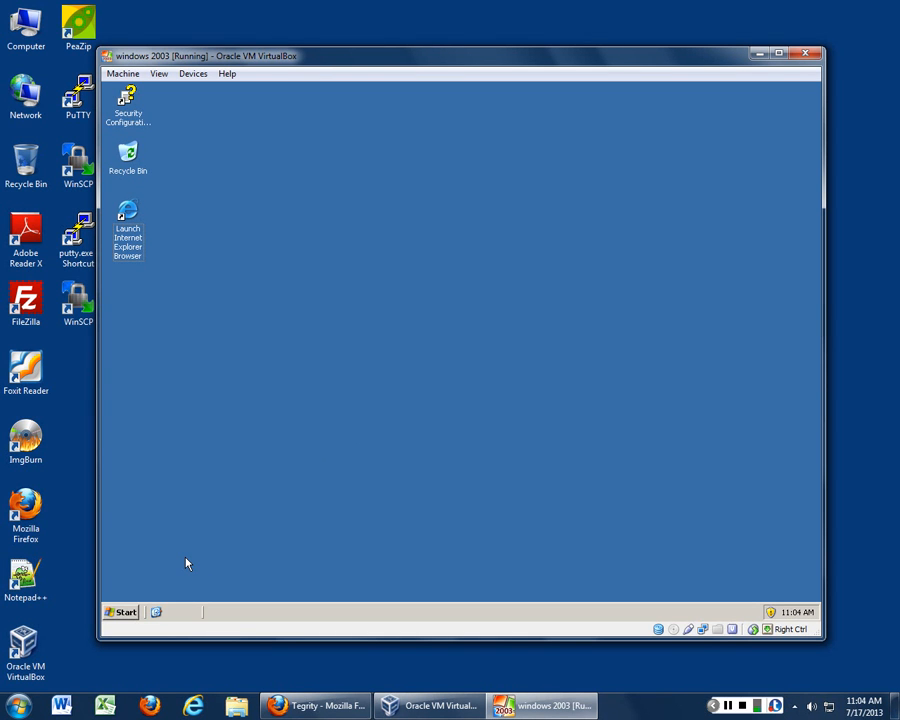
- Shut down the Windows Server 2003 machine as Other (Planned) with the comment "sdfsdfs"
left_click(126, 613)
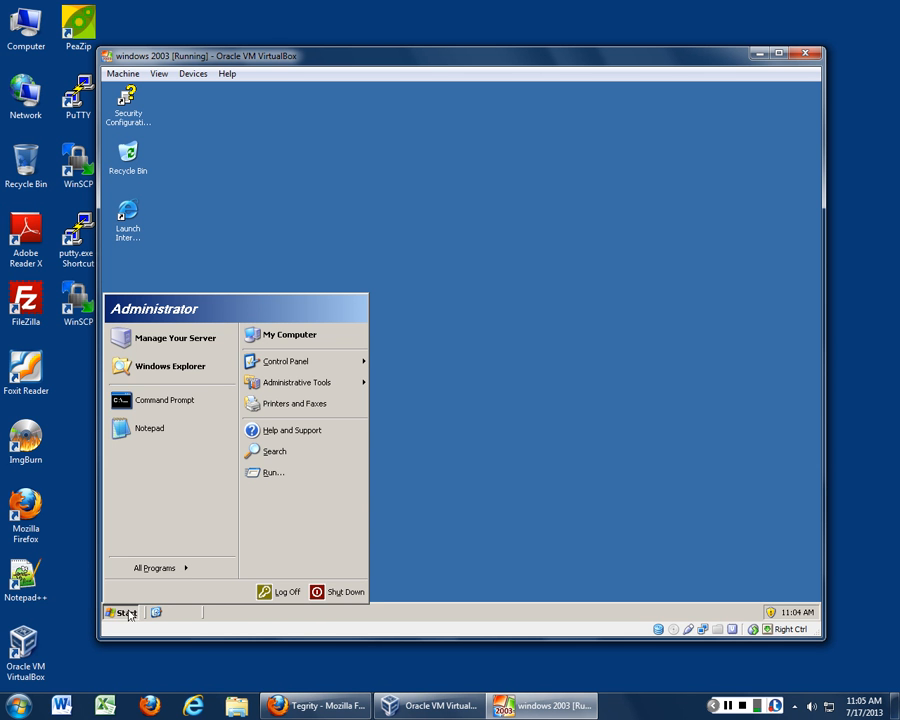
left_click(325, 593)
left_click(435, 423)
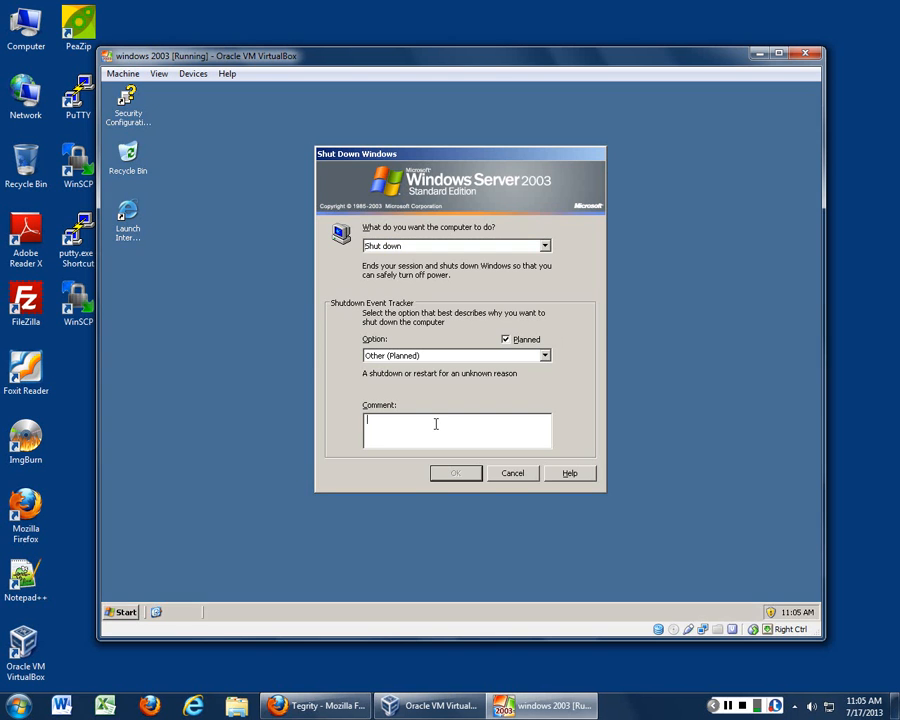
type("sdfsdfs")
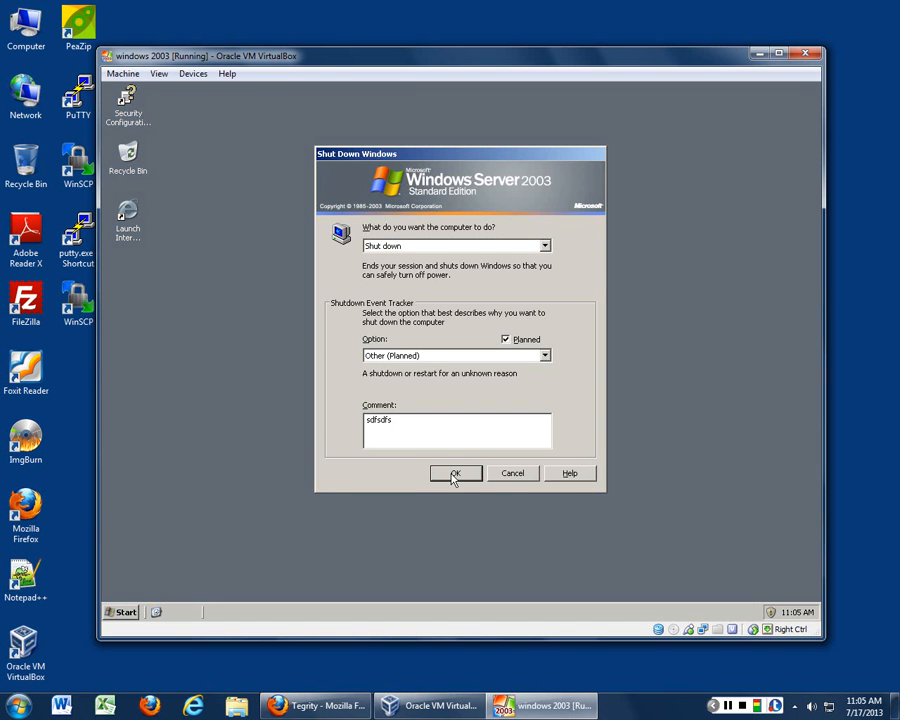
left_click(454, 474)
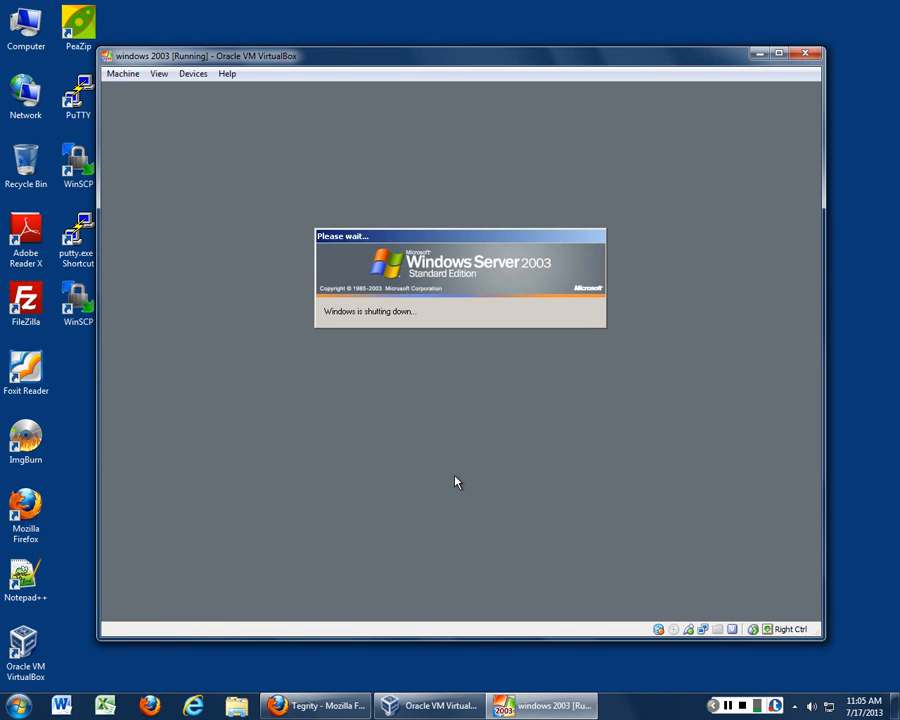